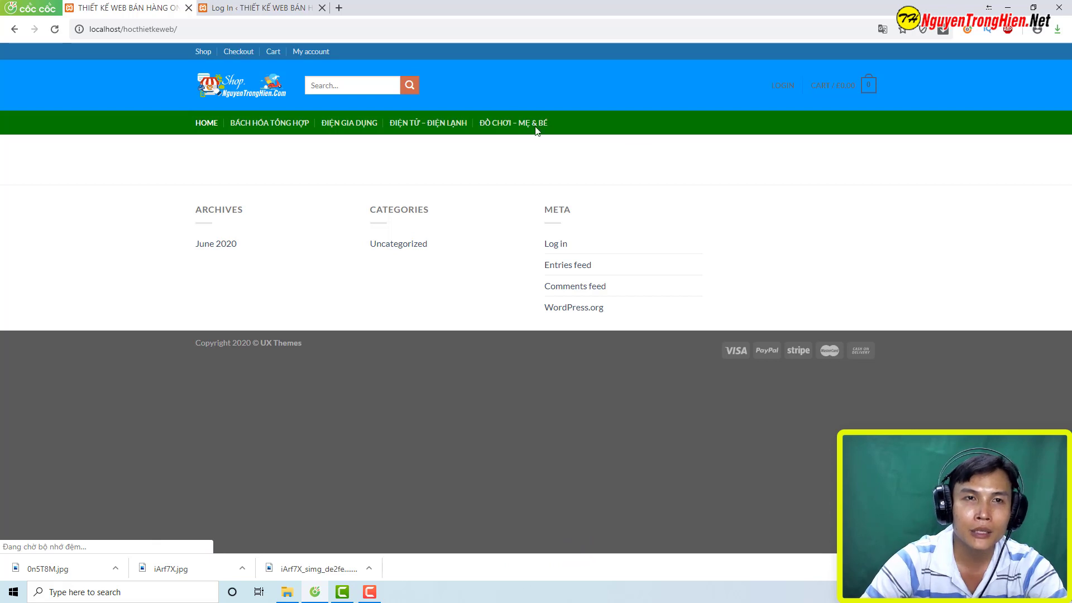
- Open the reference shop site shop.nguyentronghien.com in a new browser tab to view its vertical product menu
click(339, 8)
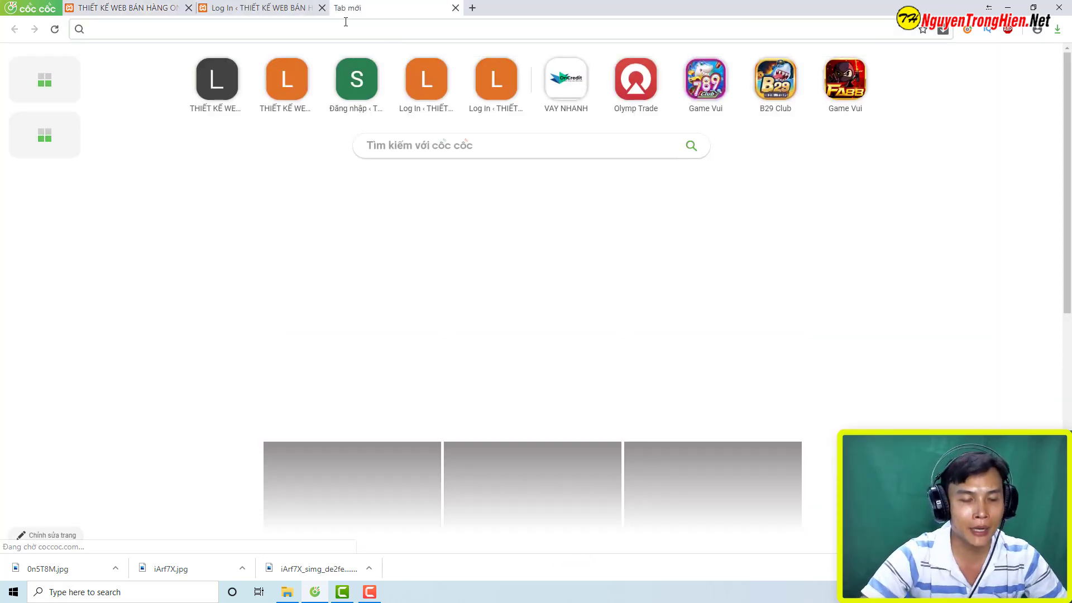
text(shop.nguyentronghien.com)
key(Return)
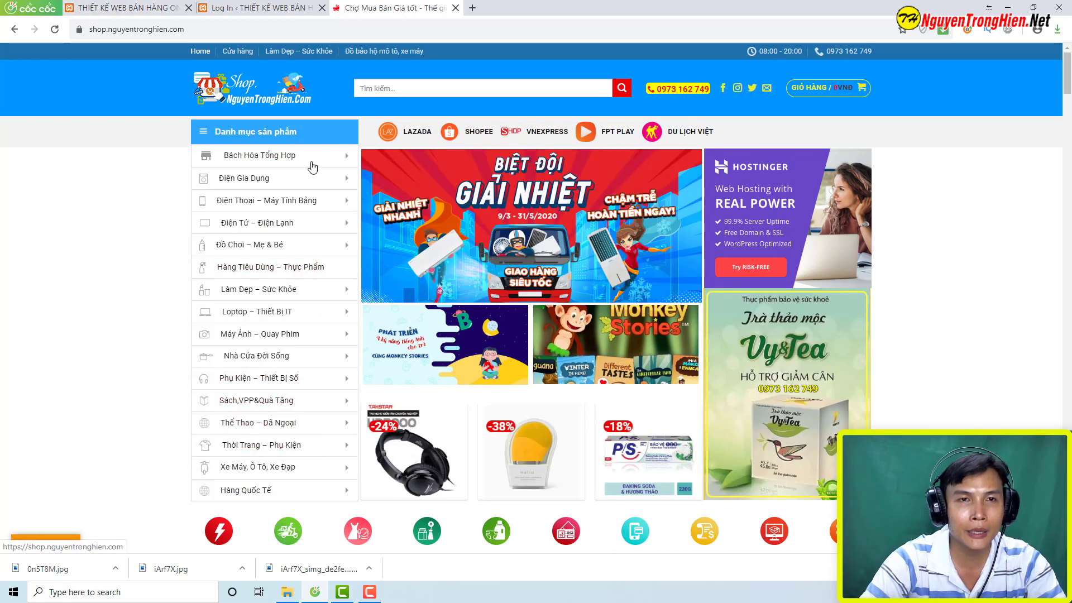
- Log in to the local WordPress site with the username admin and the account password
click(261, 8)
click(505, 222)
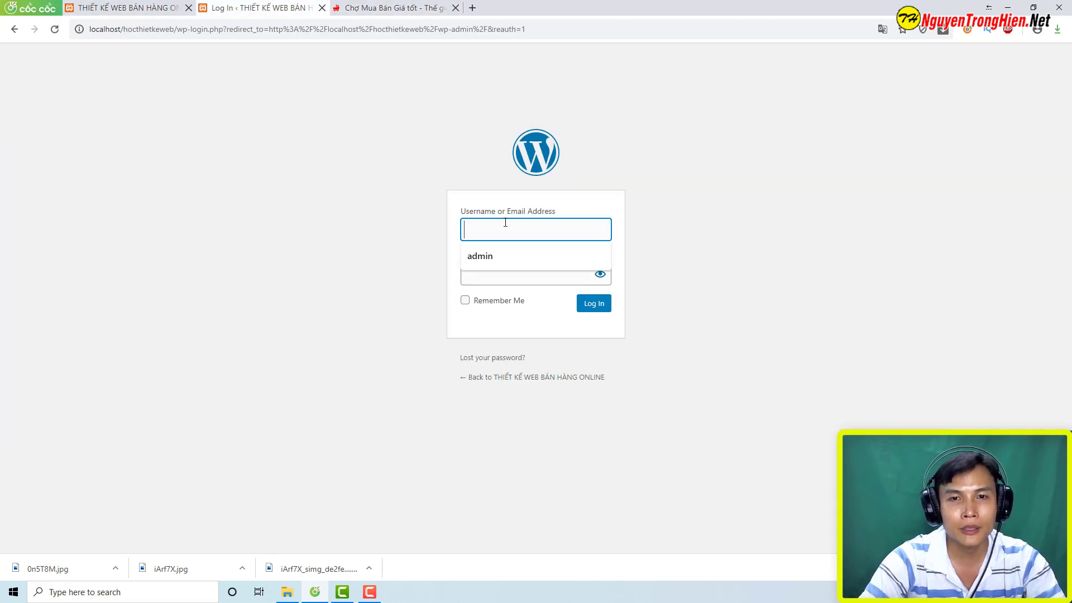
click(497, 256)
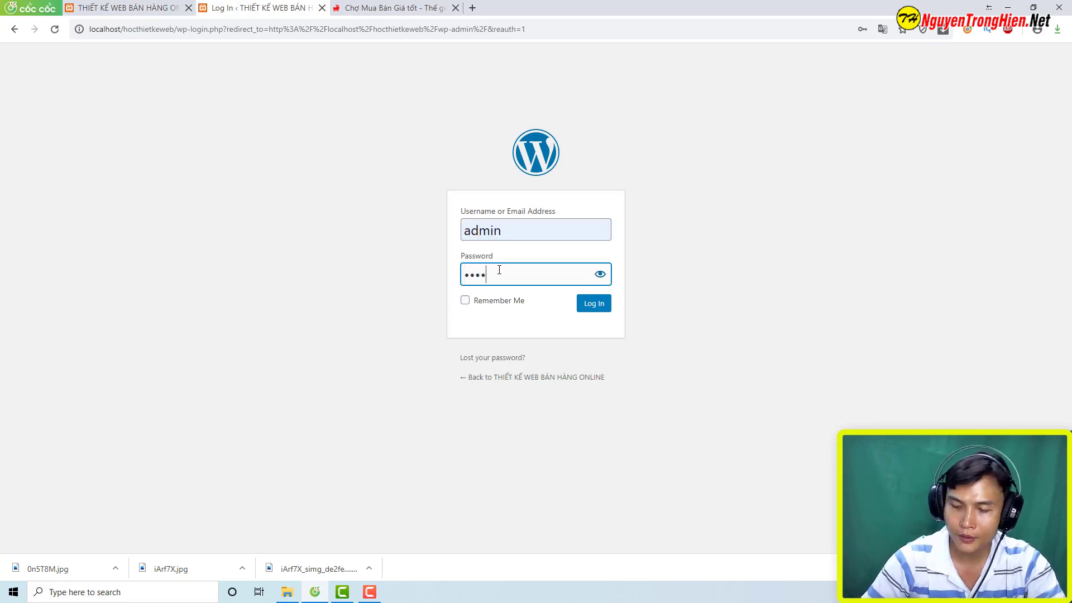
key(Return)
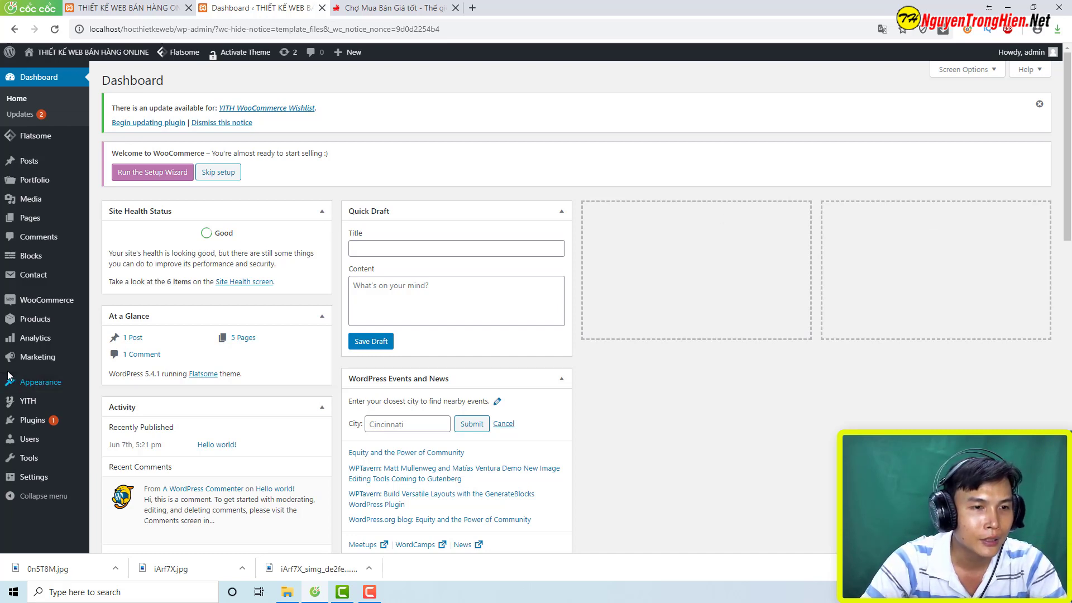
- Search the plugin directory for "Vertical Menu", and install and activate OT Flatsome Vertical Menu
mouse_move(35, 428)
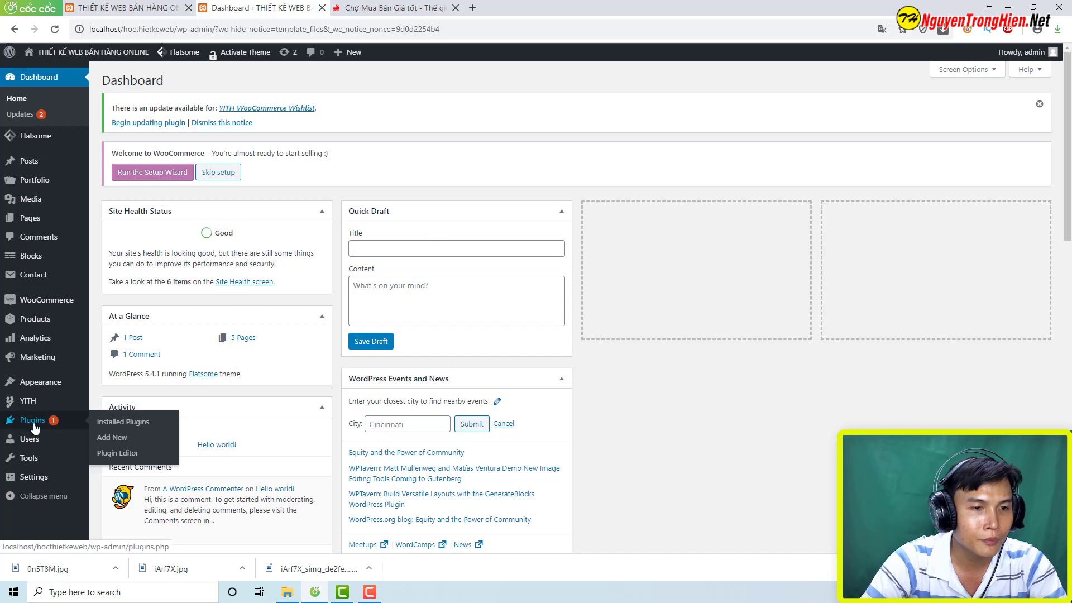
click(122, 443)
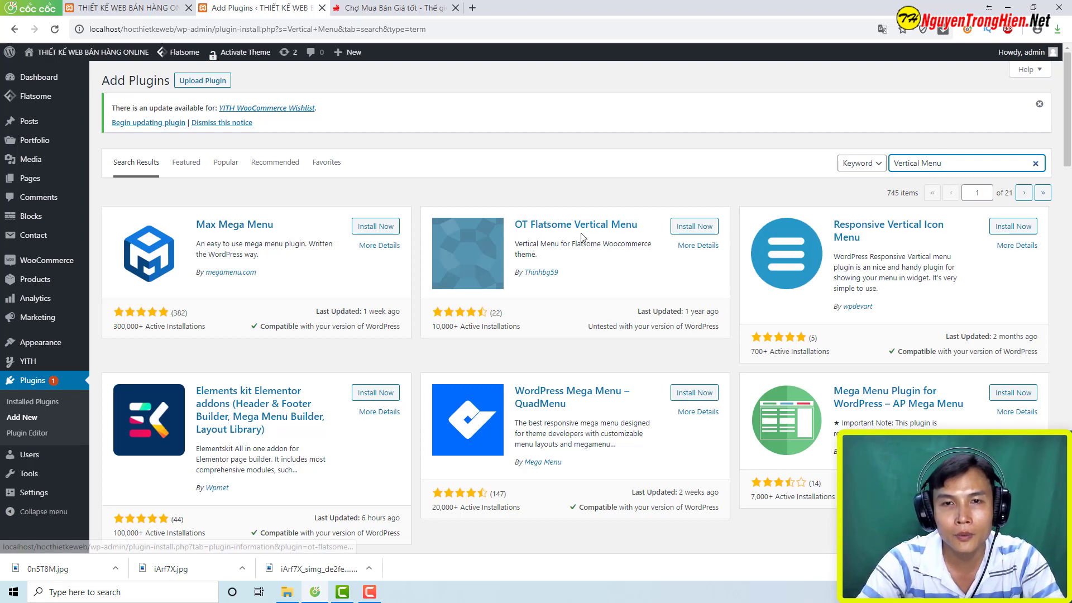
click(696, 228)
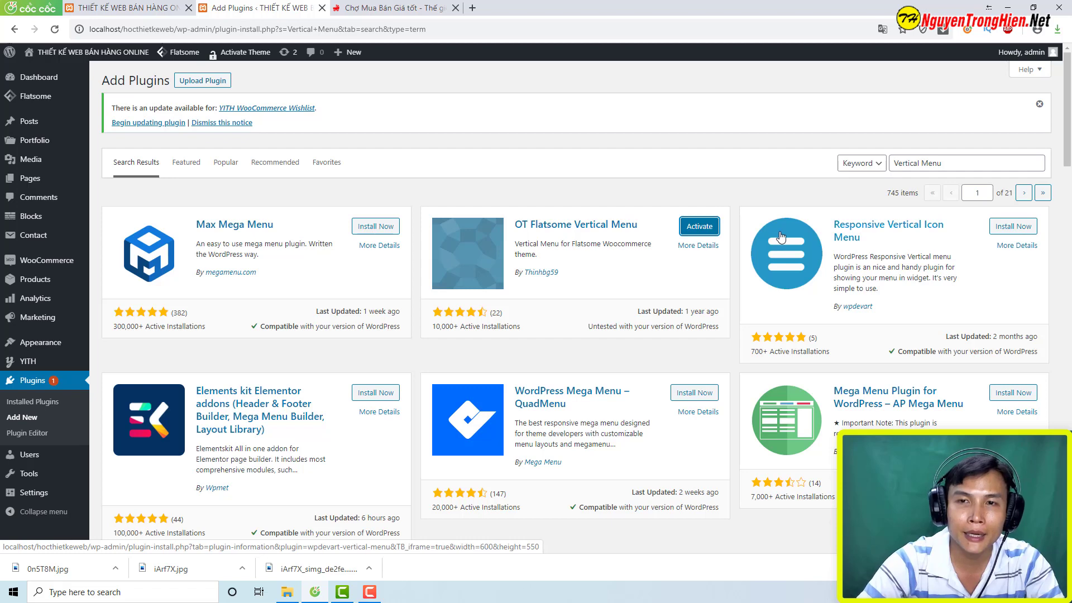
click(705, 230)
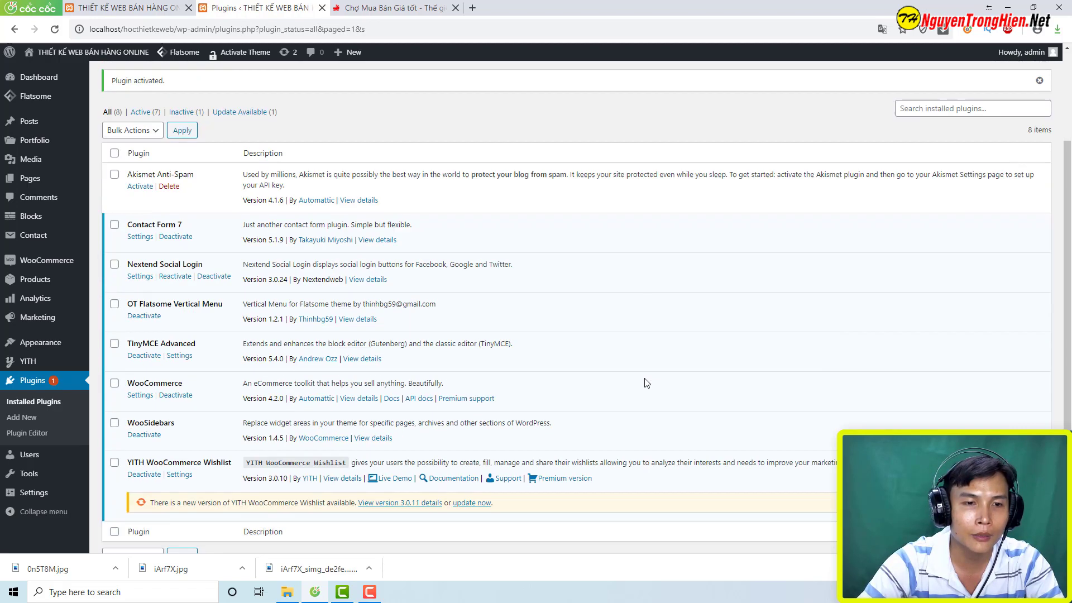
- Check OT Flatsome Vertical Menu among the installed plugins, reload the shop's front page and return to the admin area
scroll(263, 351, down, 2)
drag(128, 241, 216, 240)
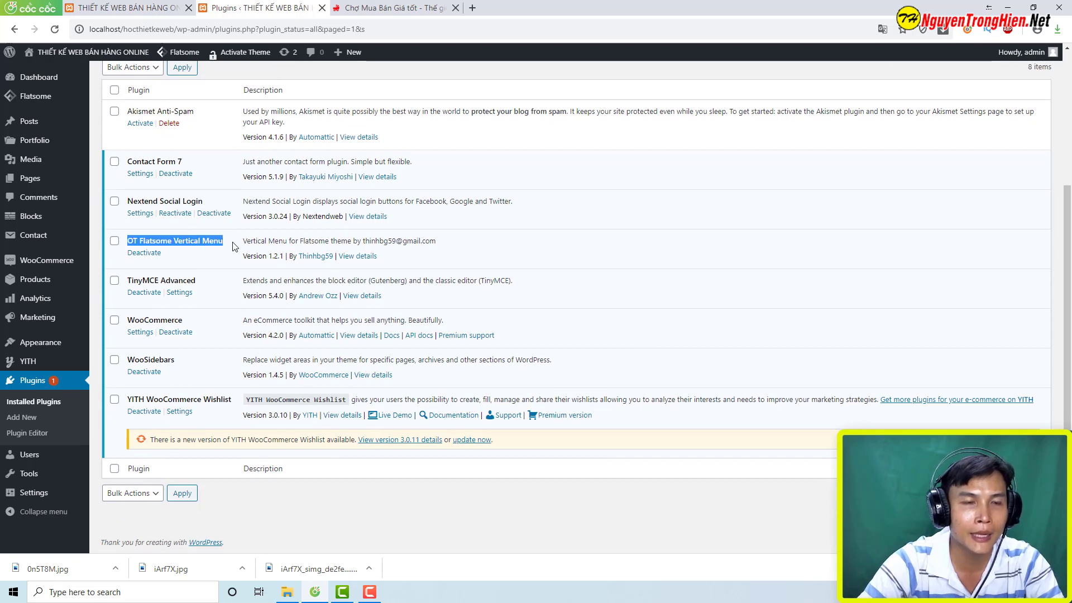
click(228, 255)
scroll(227, 277, up, 2)
click(128, 7)
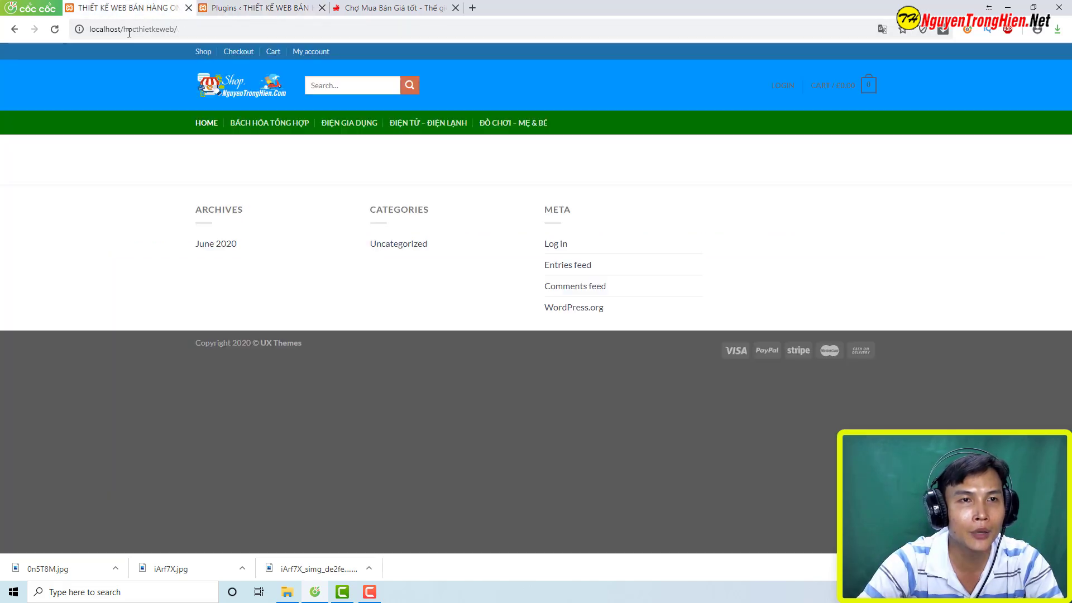
click(52, 30)
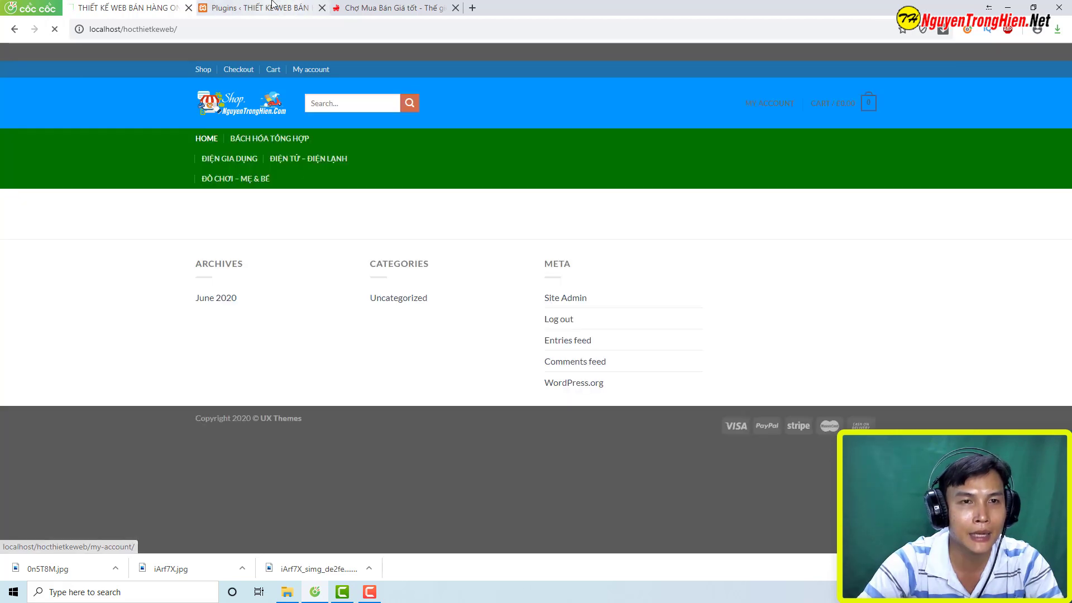
click(272, 8)
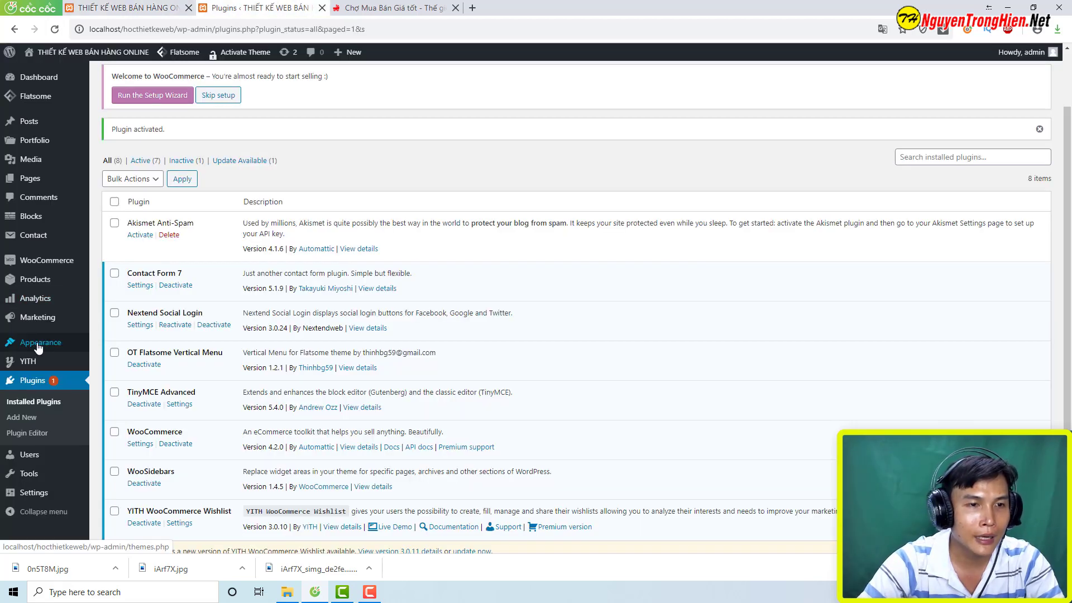
- Create a new navigation menu named Vertical-Menu-sanpham and assign it to the Vertical Menu display location
mouse_move(35, 345)
click(108, 394)
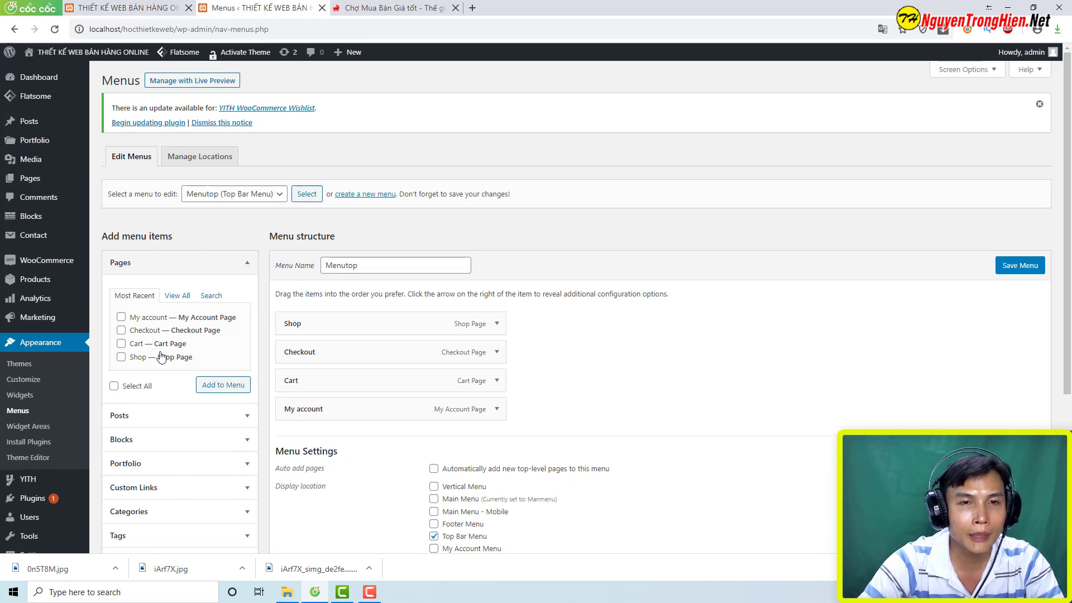
click(365, 196)
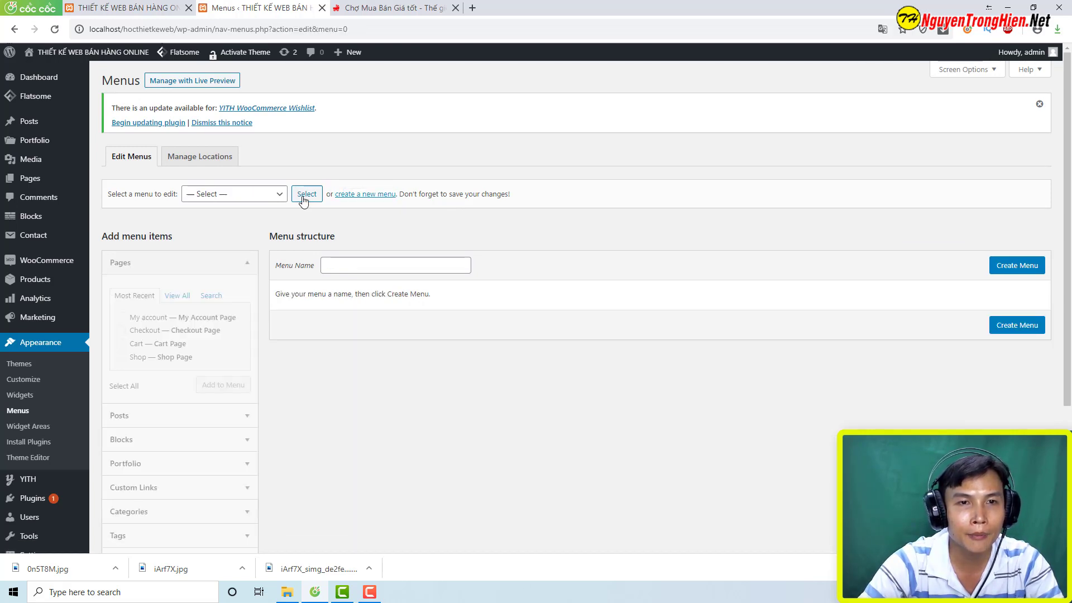
click(363, 263)
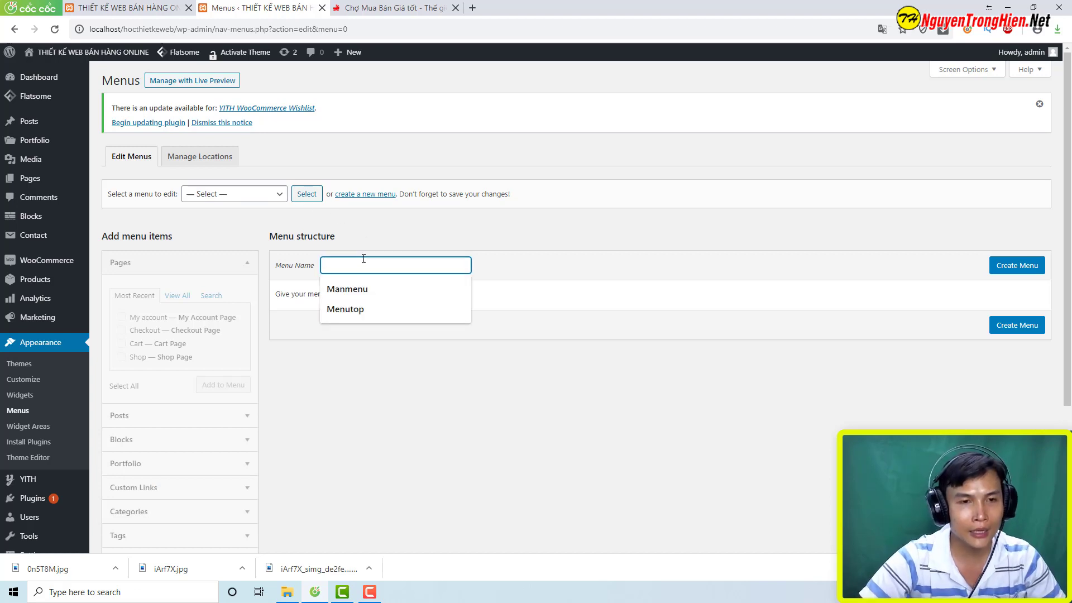
text(Vertical-Menu-sanpham)
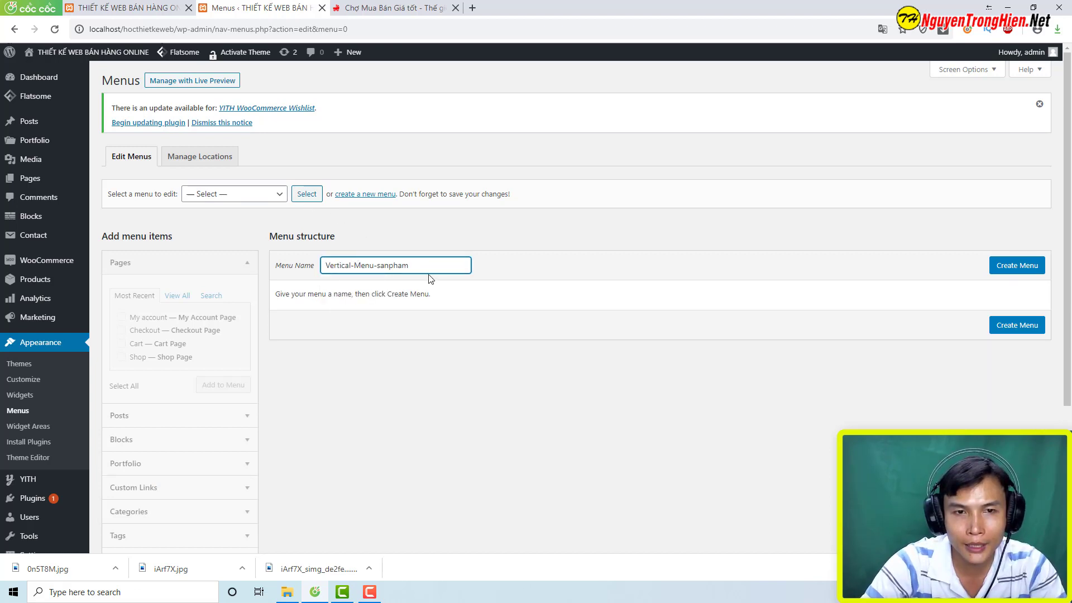
key(ctrl+a)
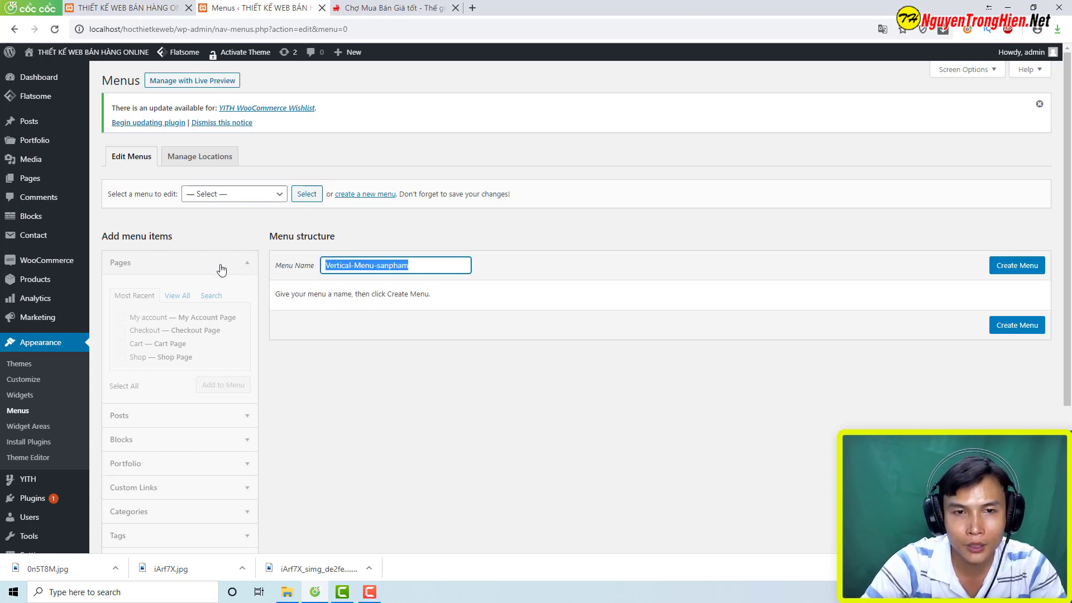
click(1017, 266)
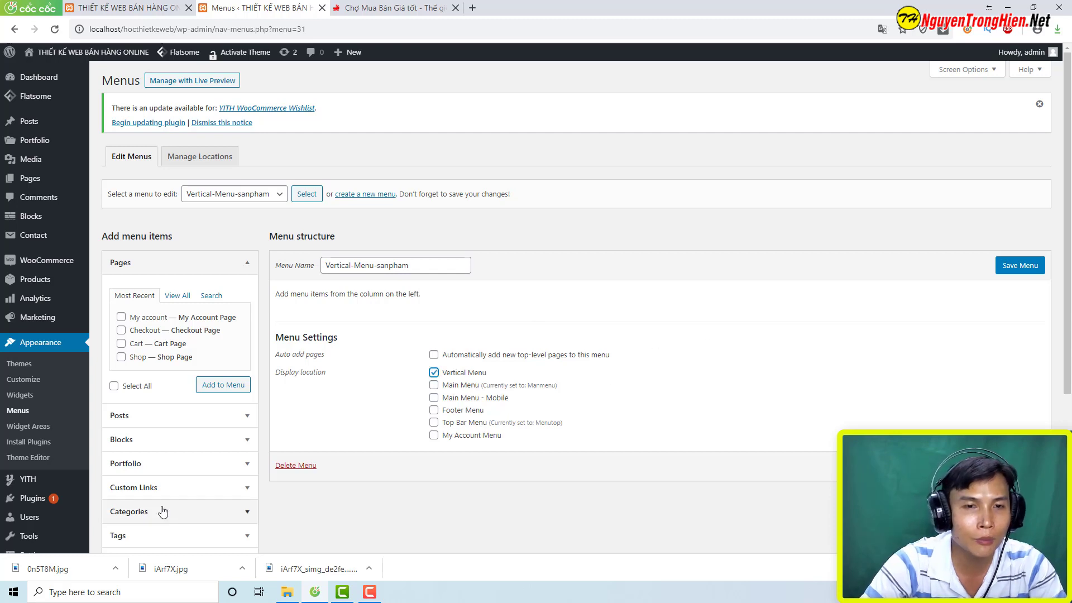
- Add every product category except the All entry to Vertical-Menu-sanpham and save the menu
scroll(160, 502, down, 3)
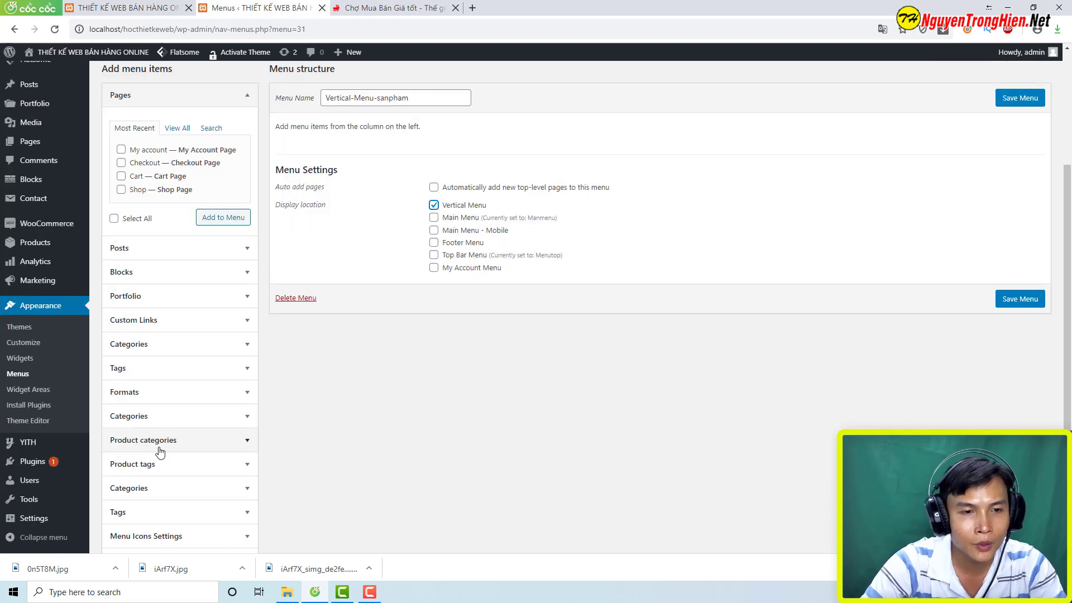
click(212, 449)
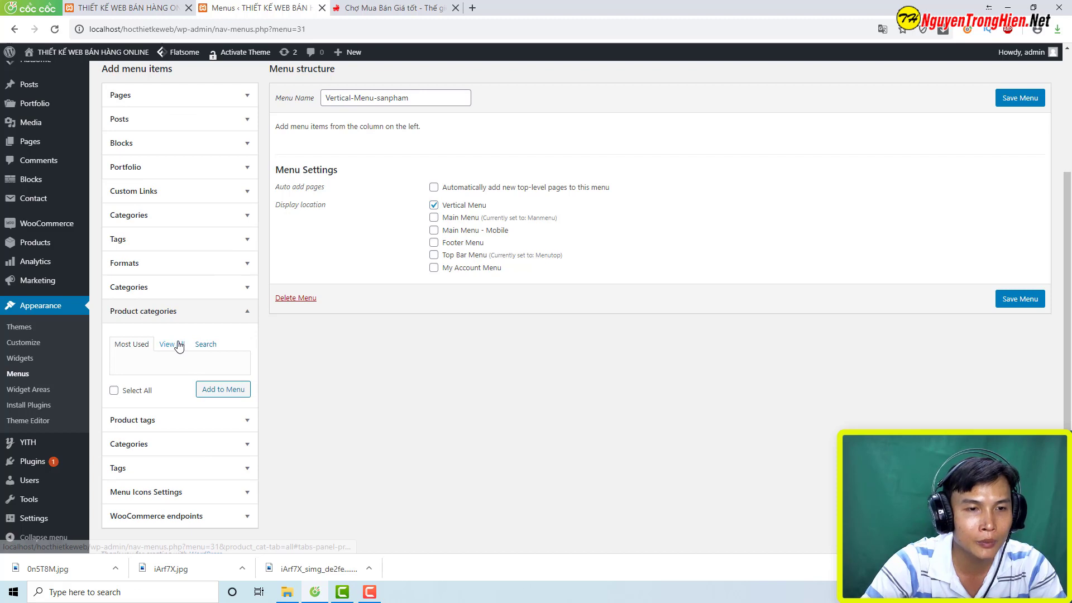
click(179, 345)
click(121, 365)
click(121, 366)
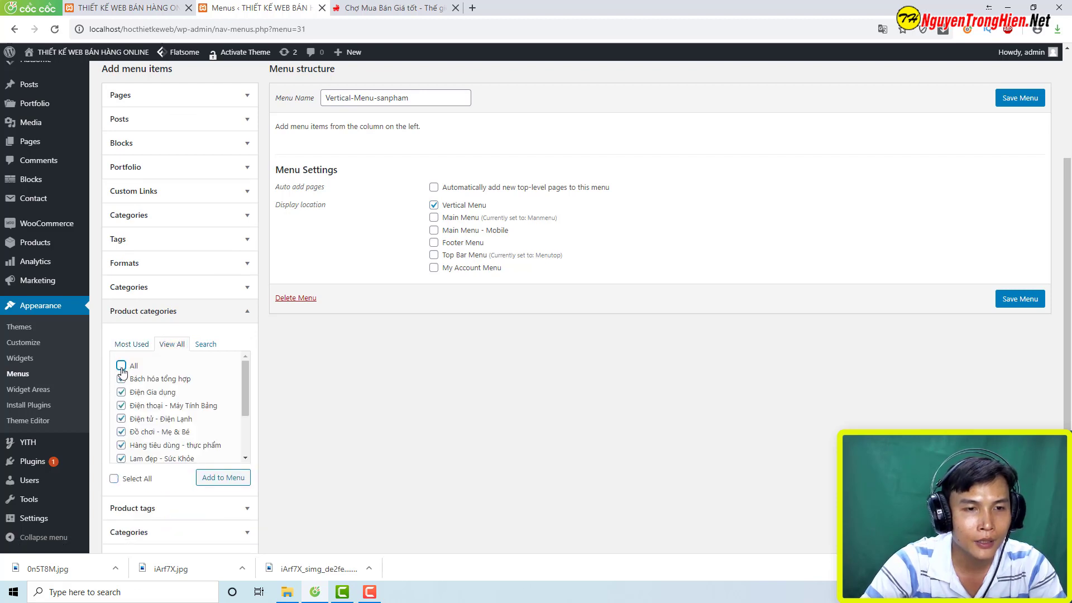
scroll(190, 403, down, 3)
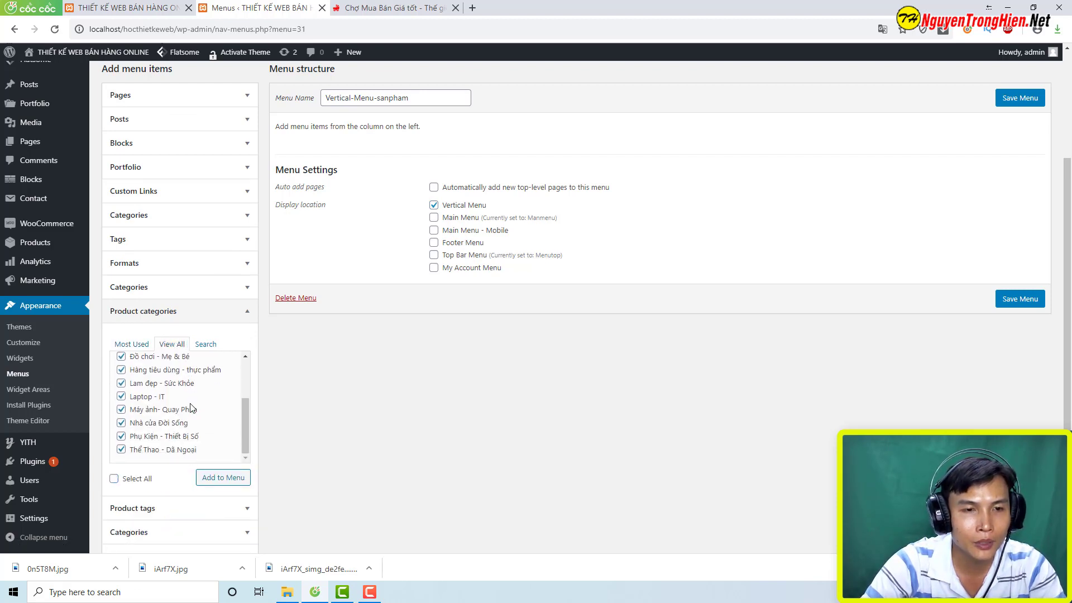
scroll(190, 409, up, 3)
click(232, 481)
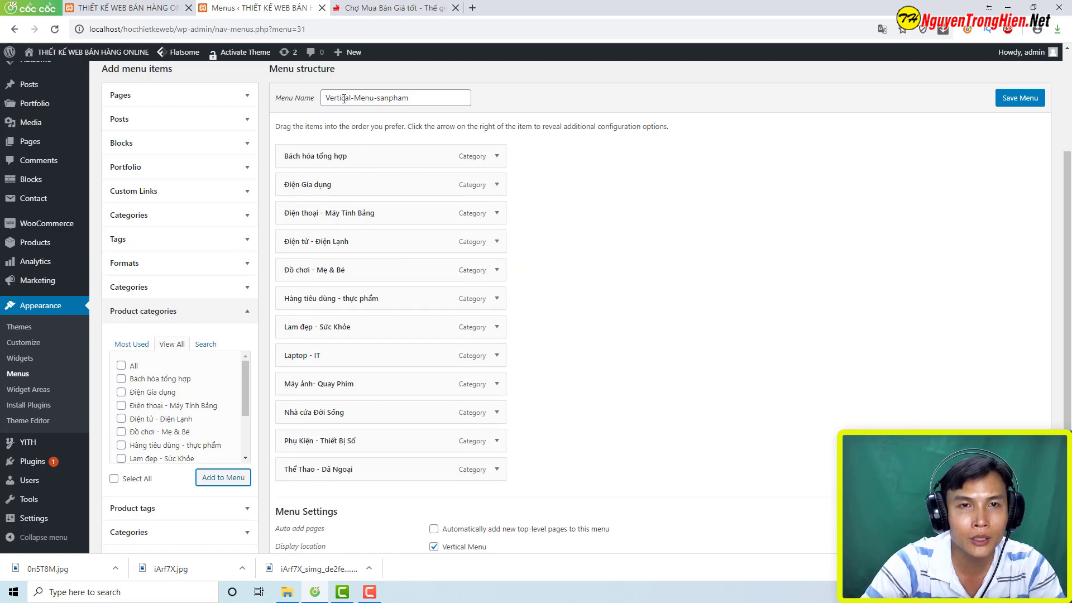
click(1019, 98)
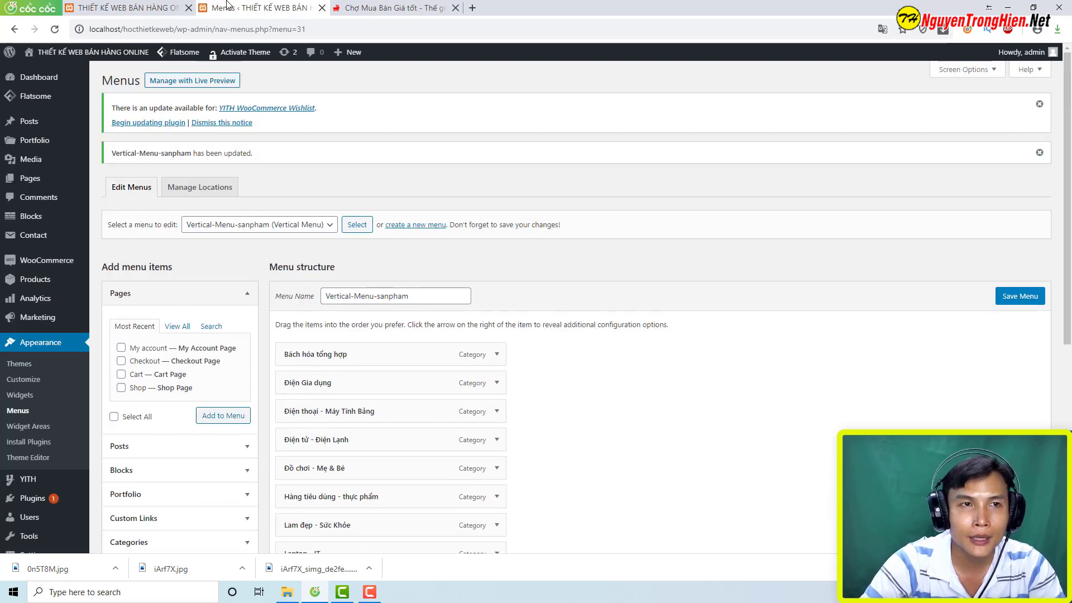
- Open the site customizer from the shop's front page in a new browser tab and go to its Header settings
click(118, 6)
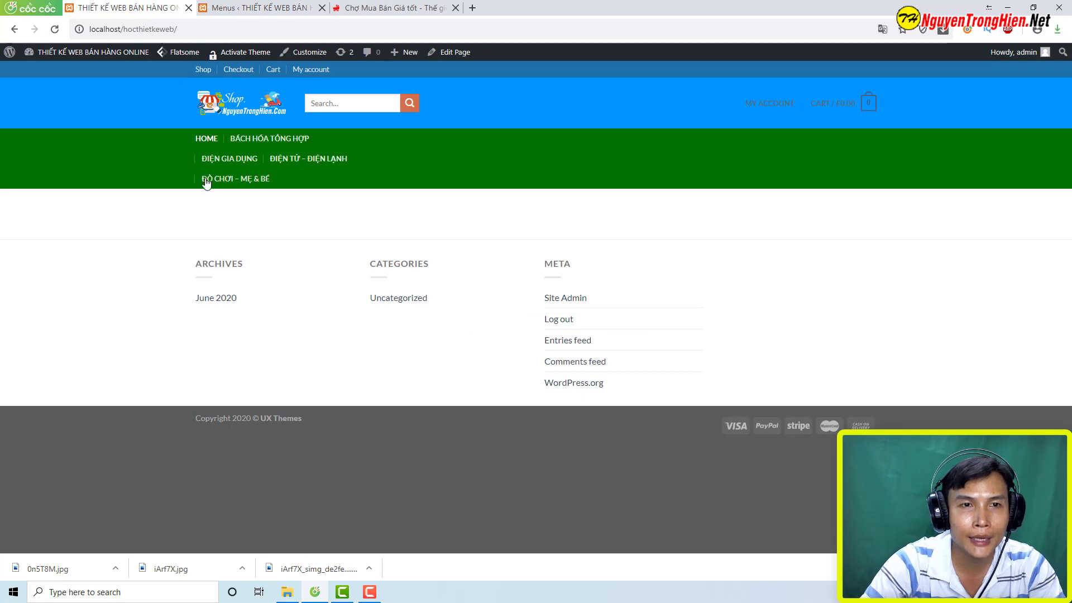
click(937, 56)
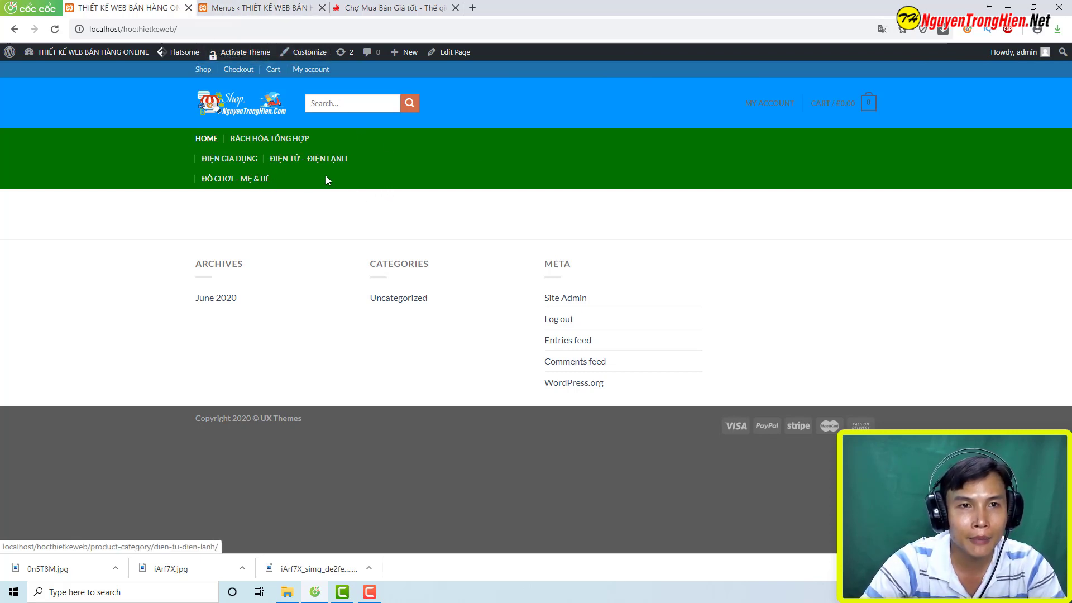
middle_click(303, 54)
click(251, 8)
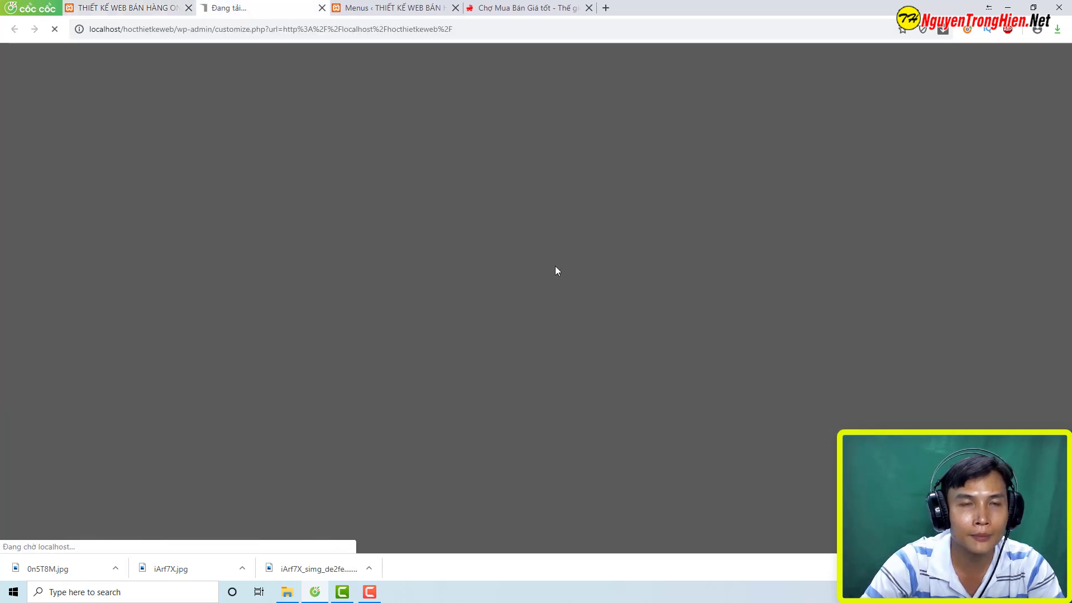
click(937, 55)
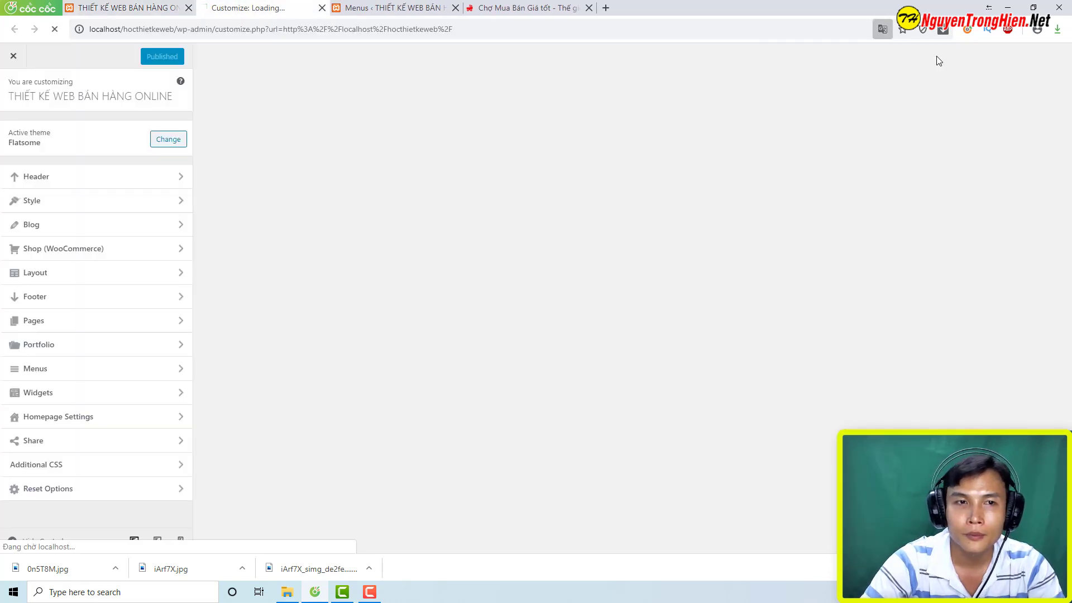
click(83, 184)
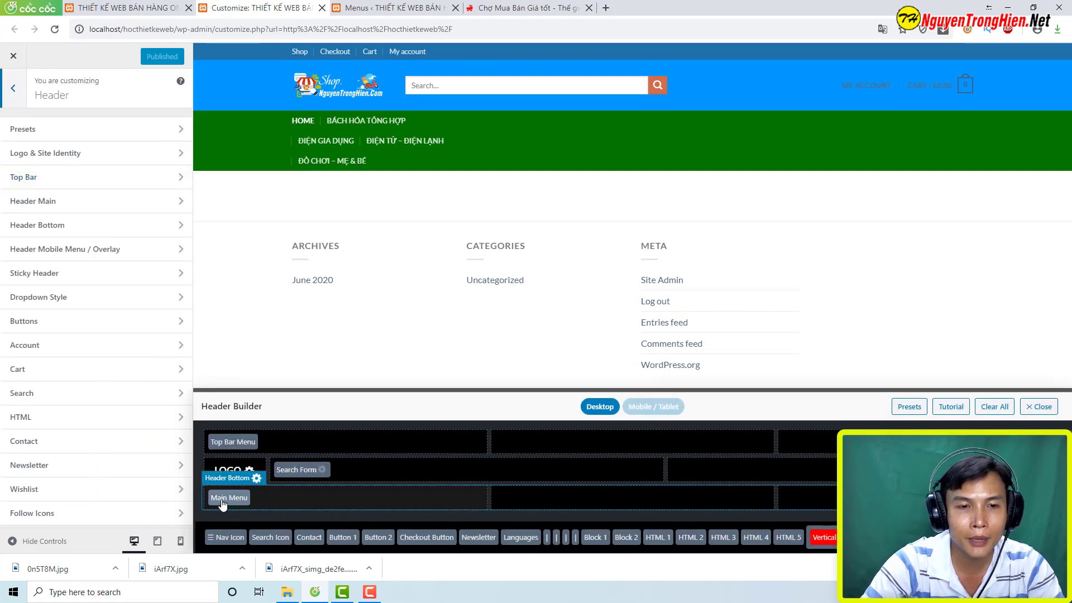
- Move Main Menu to the centre of the bottom header row, place Vertical Menu in that row's left section, and publish
drag(254, 503, 639, 503)
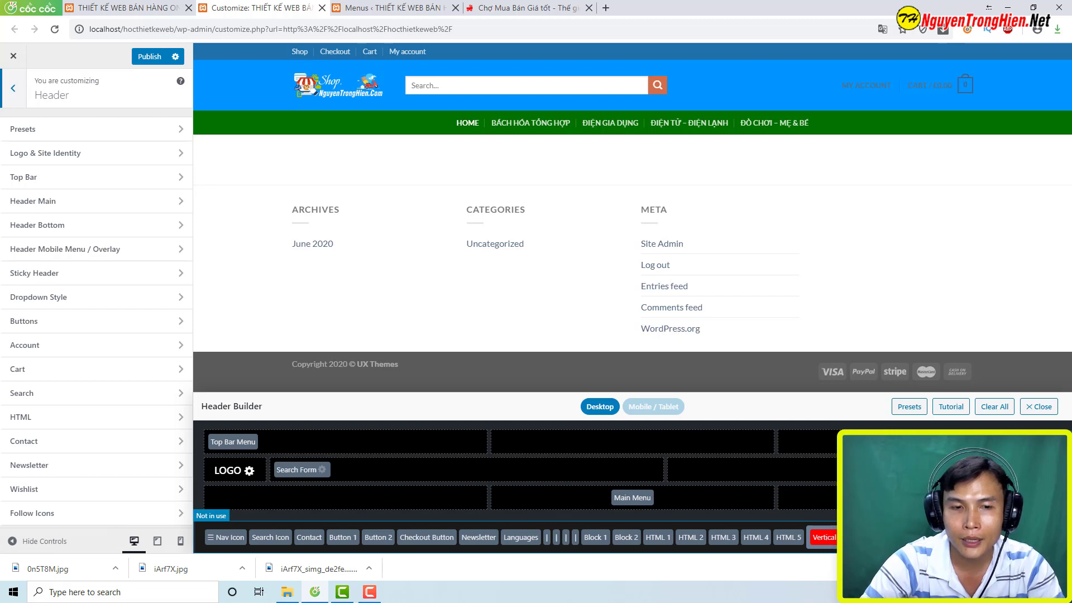
drag(823, 537, 321, 511)
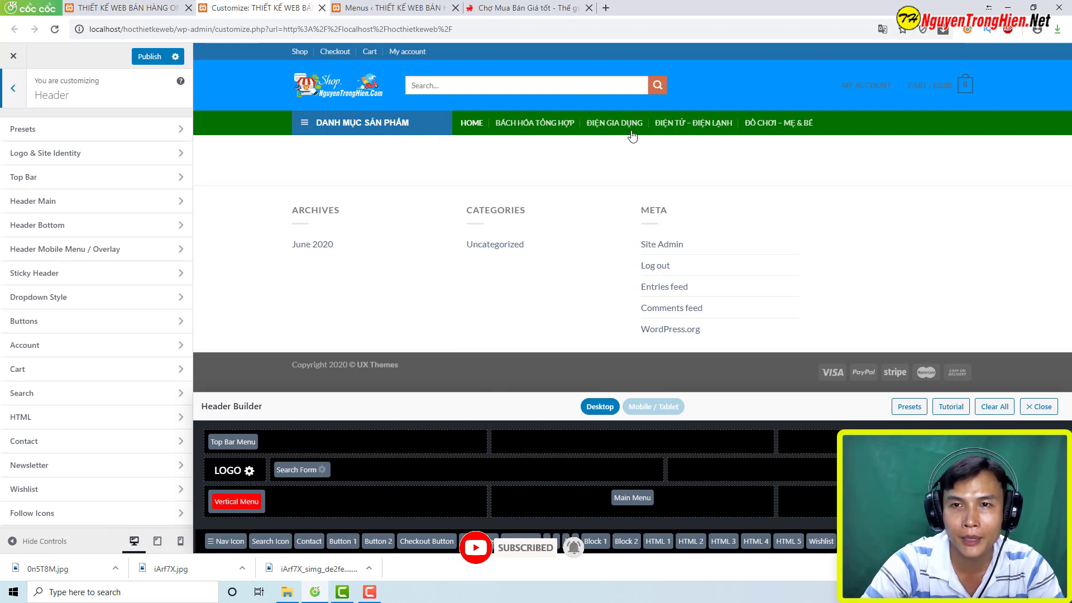
click(147, 57)
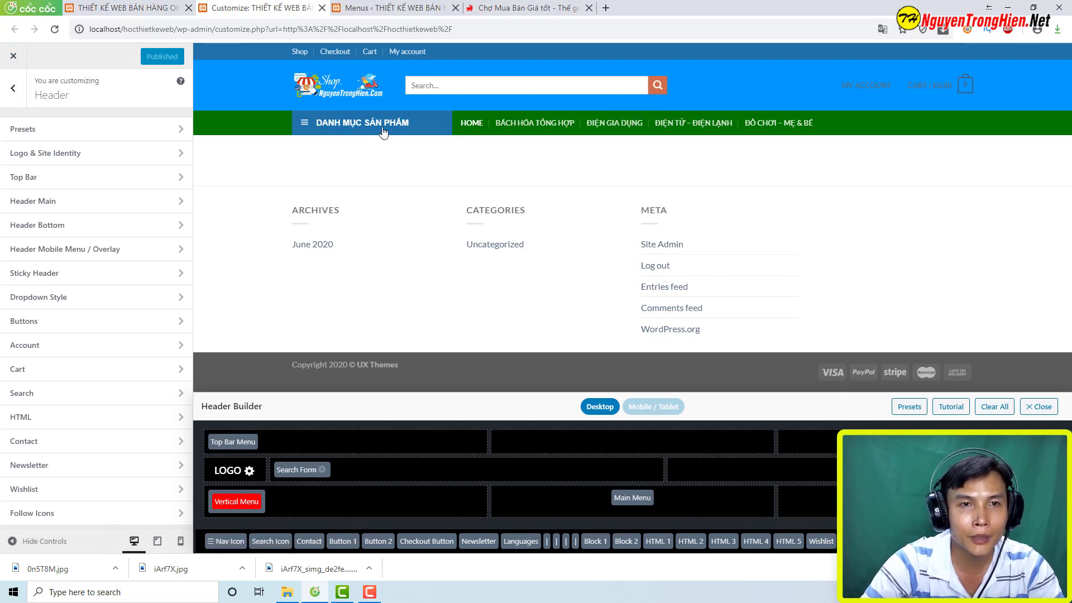
- Leave the customizer and expand the DANH MỤC SẢN PHẨM menu on the front page to check its categories
click(14, 58)
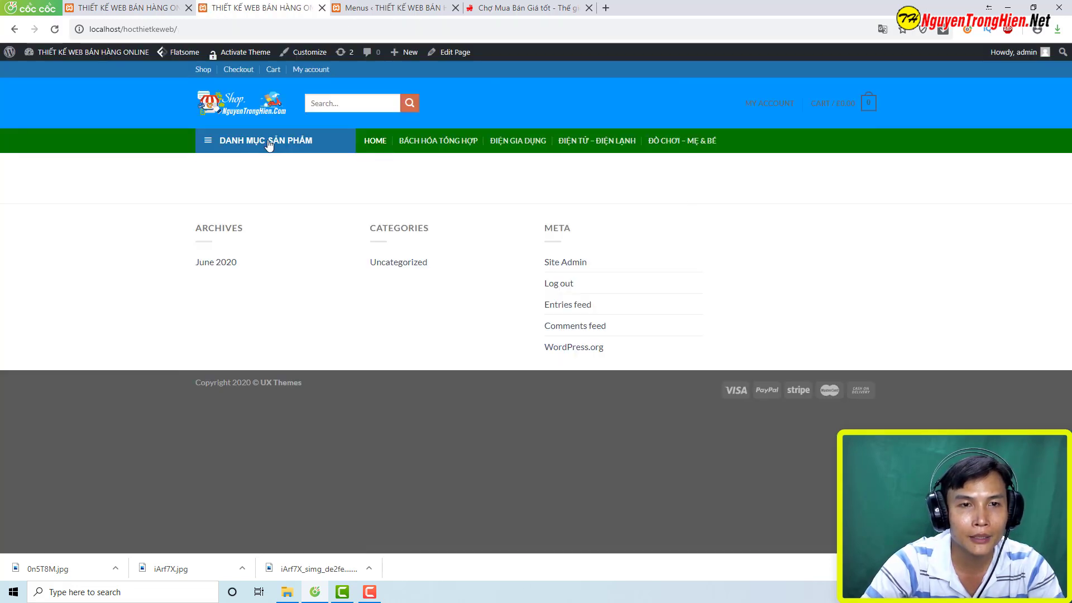
mouse_move(269, 144)
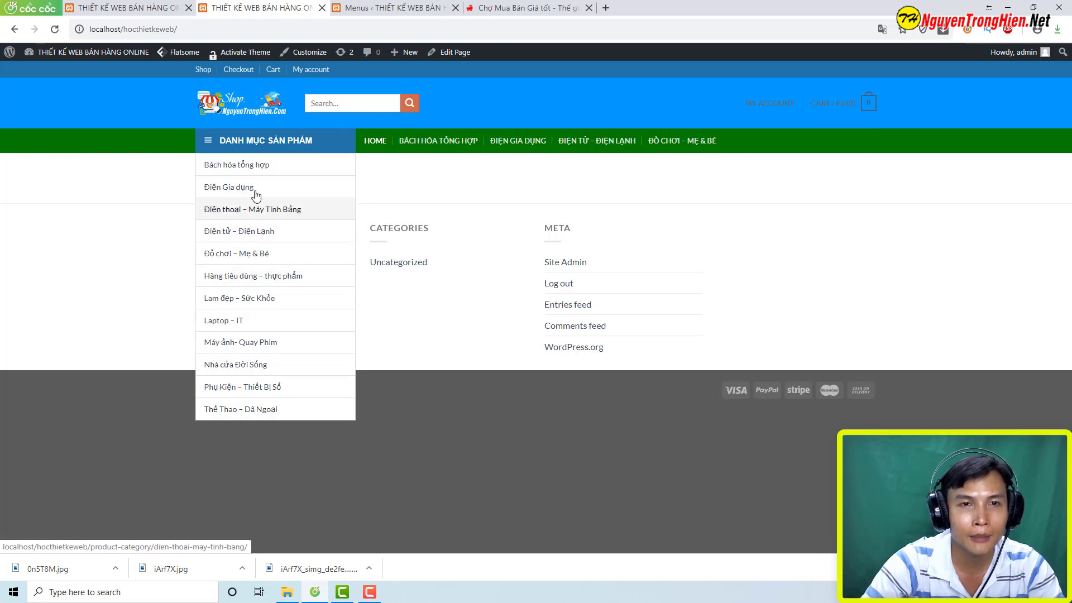
- Close the duplicate front page tab and compare the shop's category menu with the one on the sample shop
key(ctrl+w)
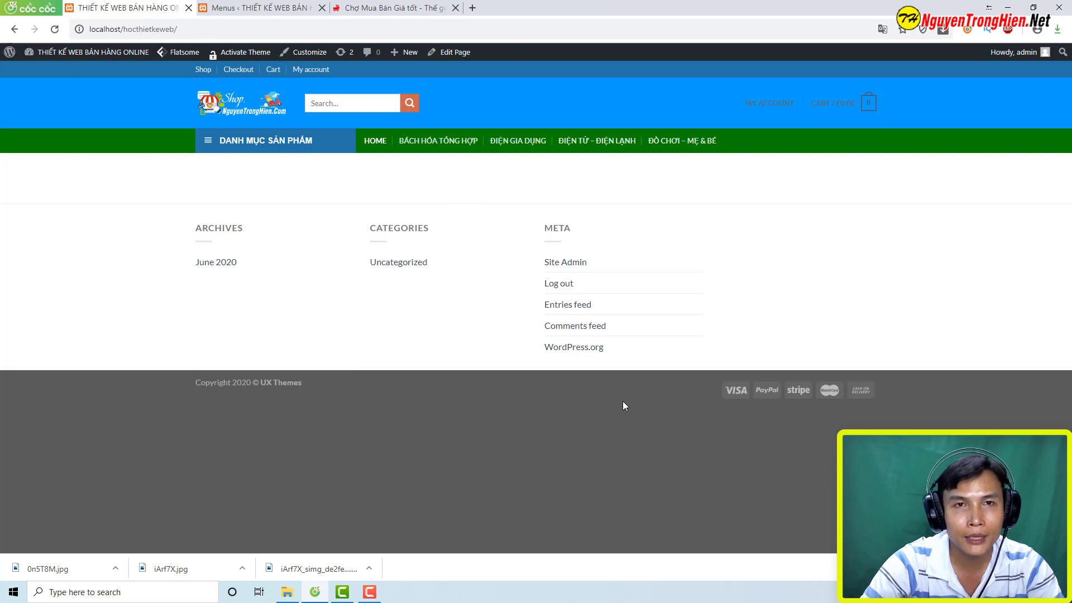
click(376, 8)
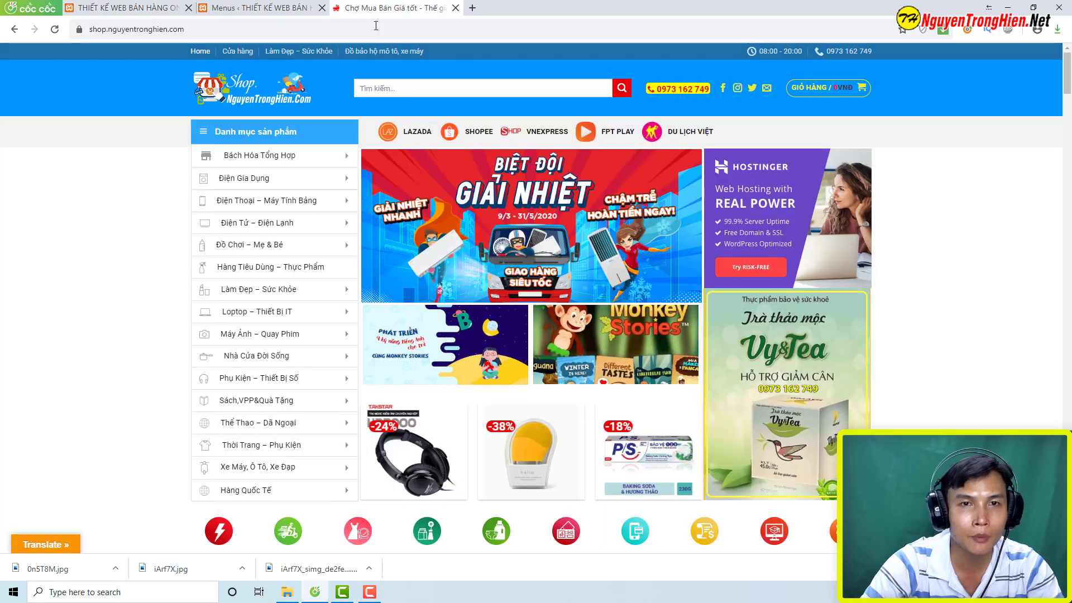
key(ctrl+1)
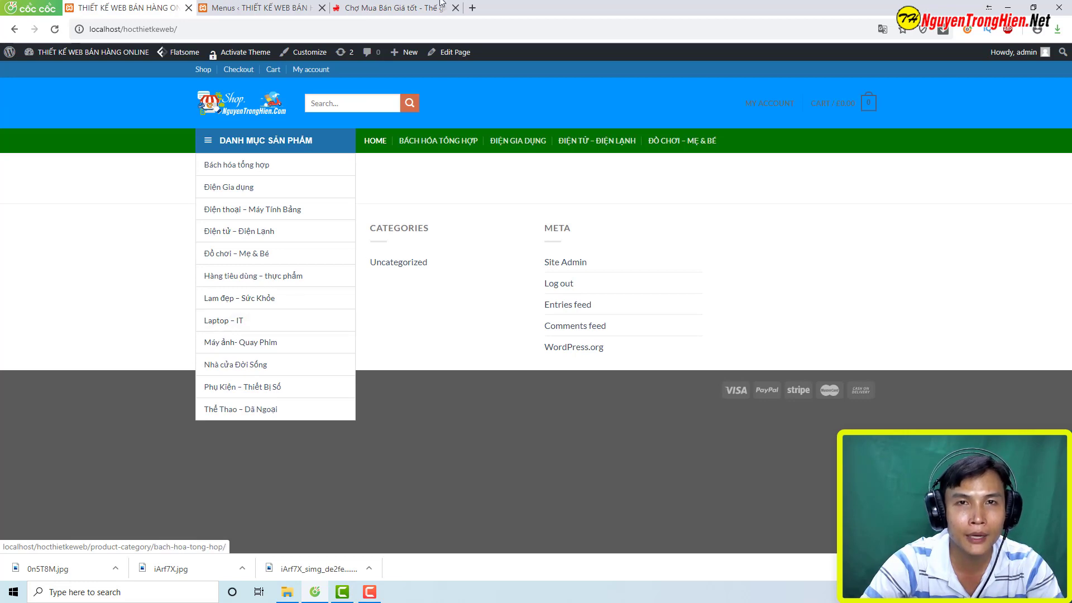
- Open the Boya BY M1 lavalier microphone's product page from the sample shop's Loptop – Thiết Bị IT category
key(ctrl+3)
scroll(392, 475, down, 1)
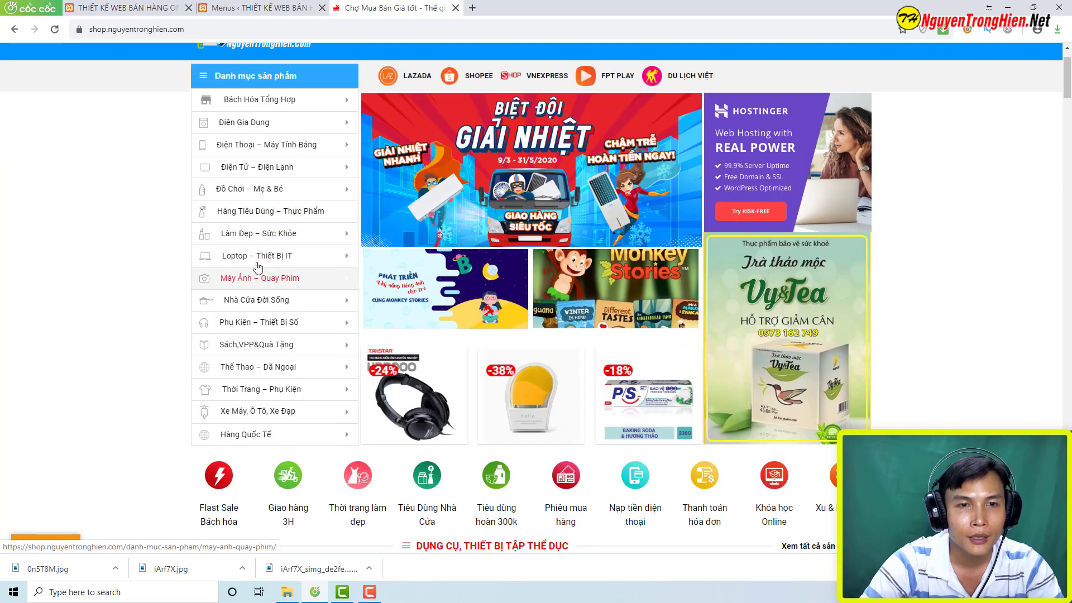
click(257, 263)
scroll(256, 263, down, 3)
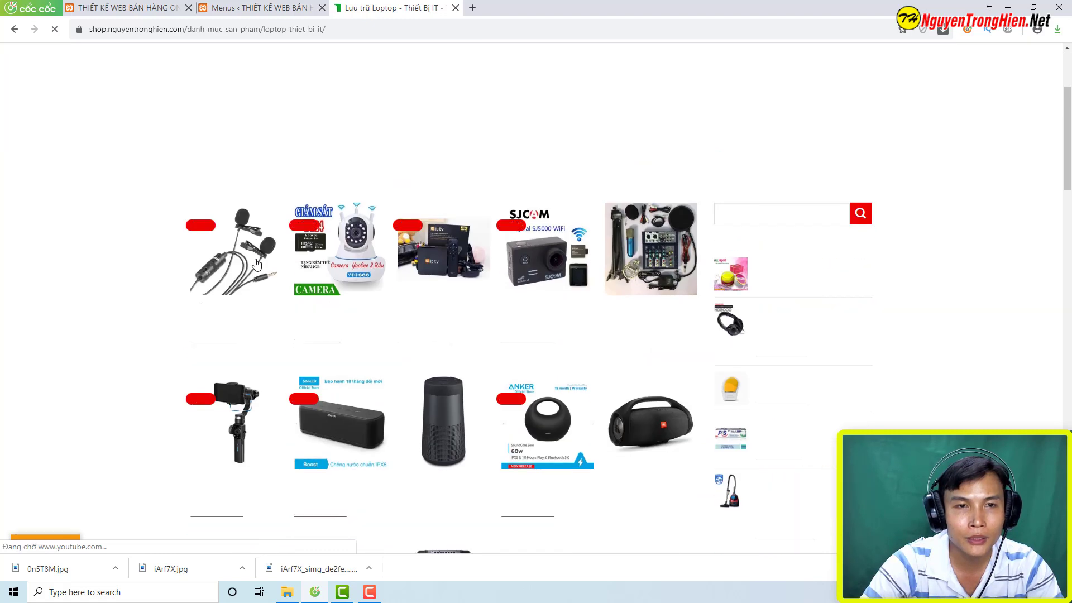
click(245, 322)
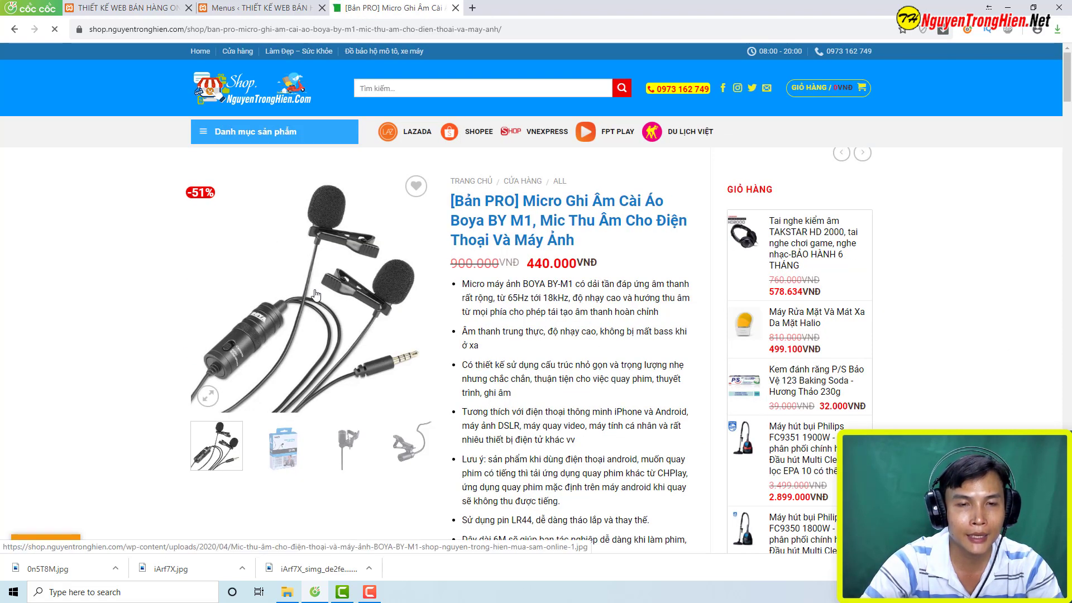
- Save the microphone's main photo and the box photo from the product gallery into the hinh san pham folder on the desktop
right_click(314, 289)
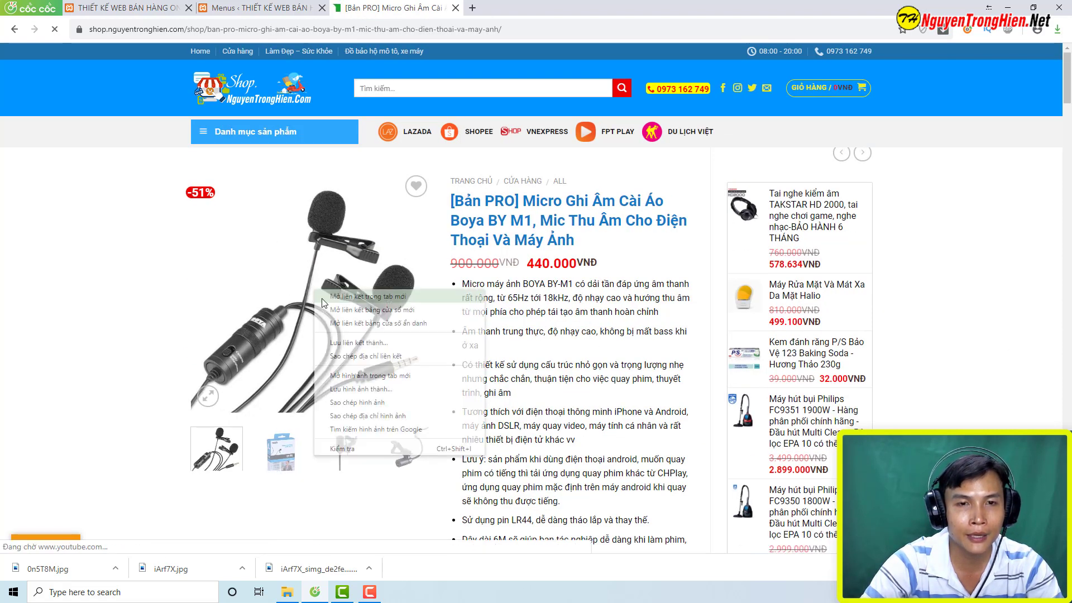
click(407, 445)
click(278, 455)
right_click(304, 282)
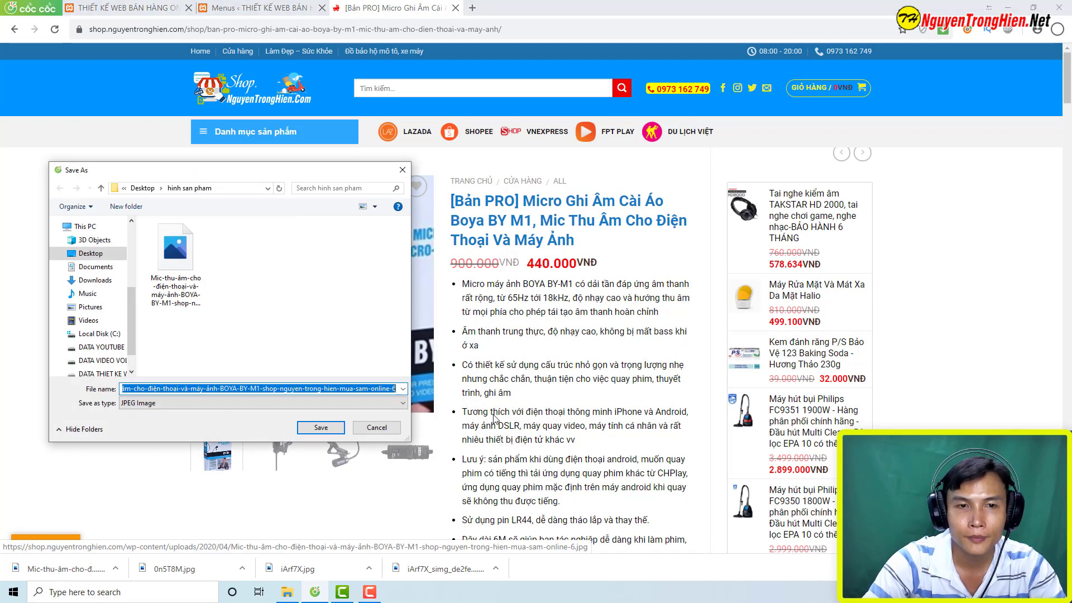
click(320, 432)
- Save the gallery photos of the clip close-up and of the microphone with its cable and jack to the same folder
click(343, 451)
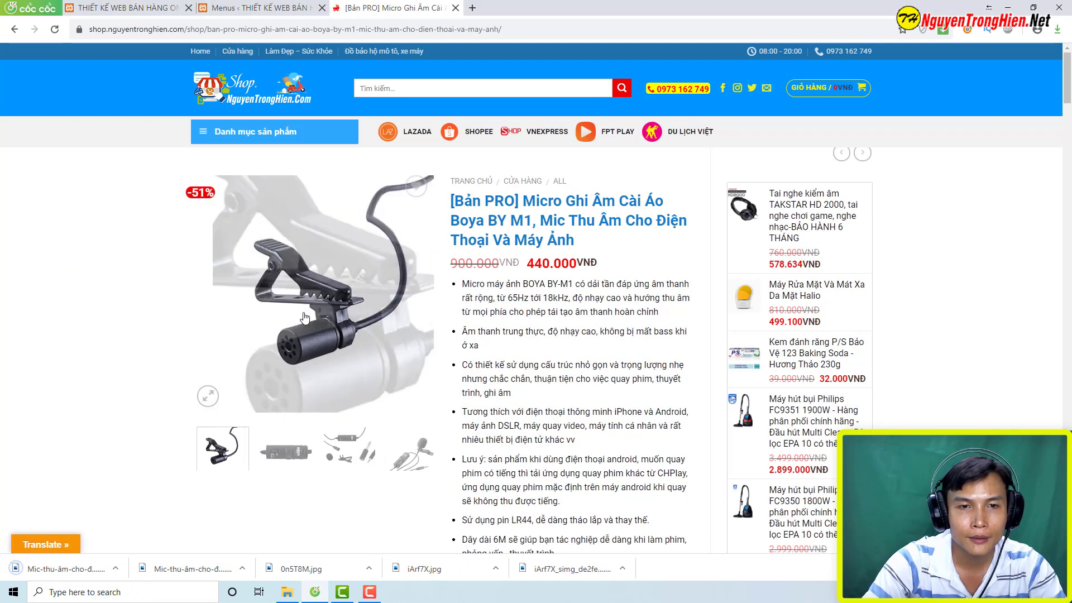
right_click(305, 307)
click(347, 414)
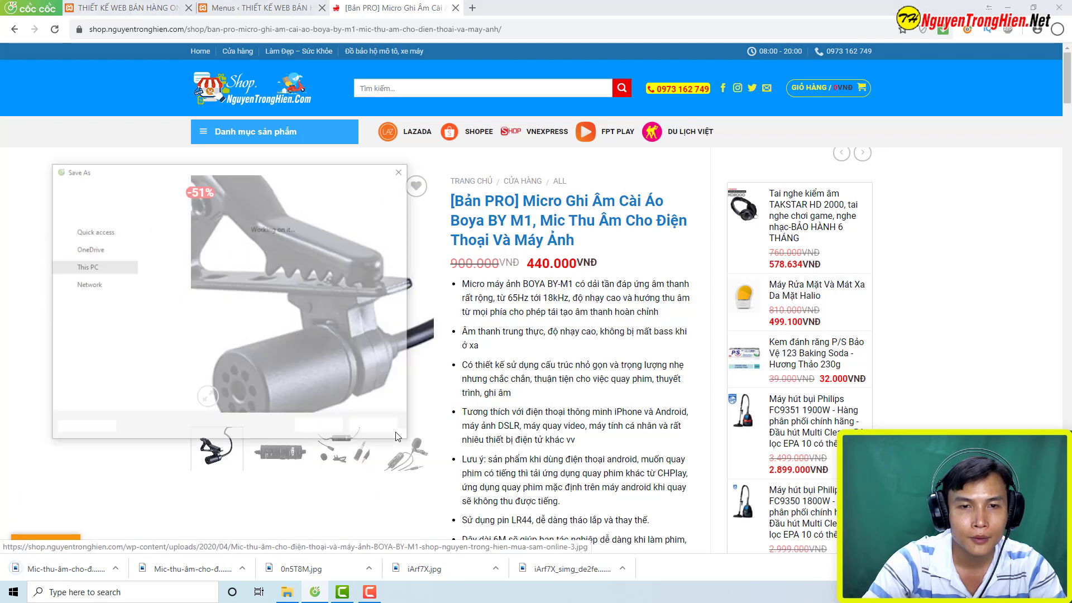
click(319, 430)
click(397, 459)
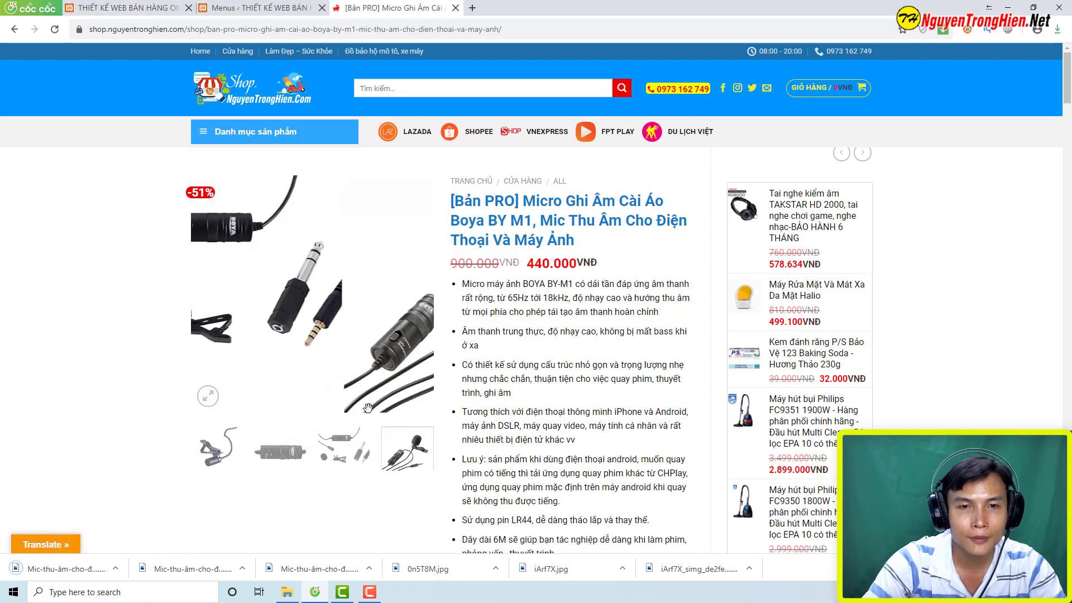
right_click(336, 309)
click(378, 413)
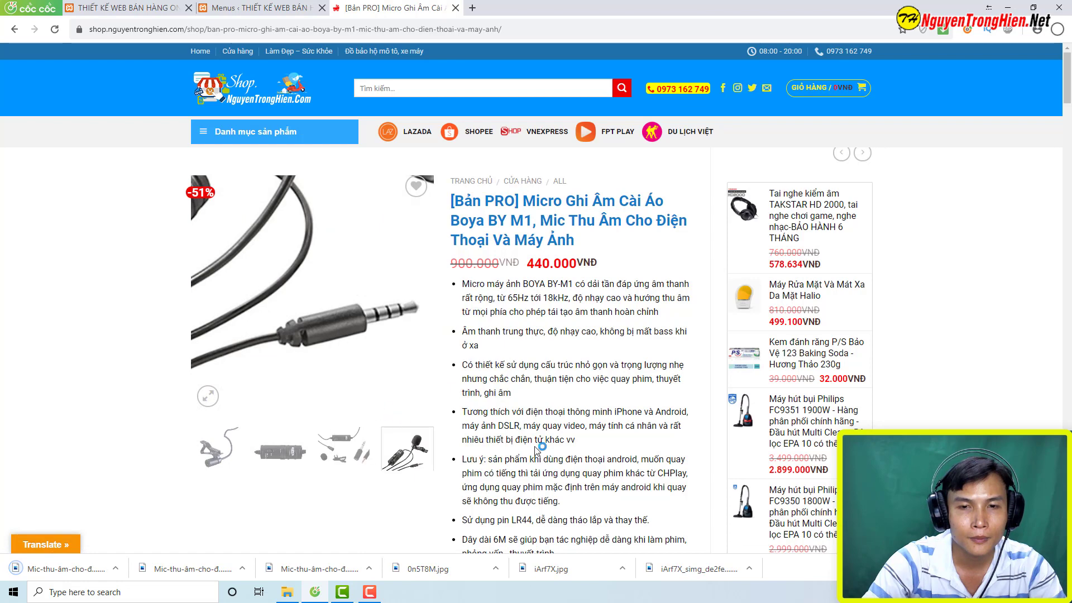
click(321, 430)
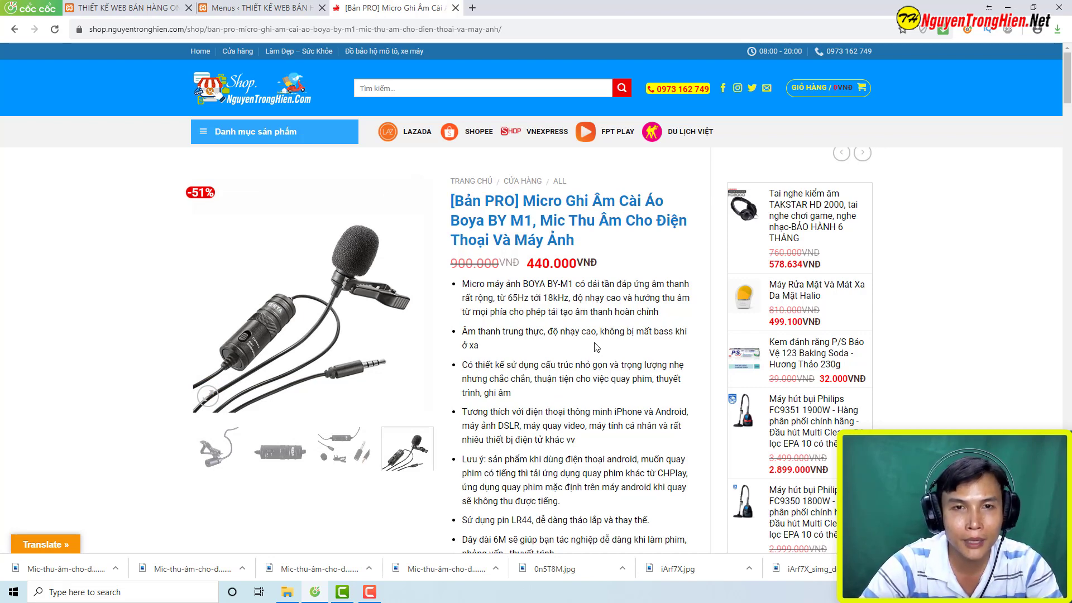
- Return to the local shop, open its WordPress dashboard, and start adding a new product
click(100, 8)
click(84, 62)
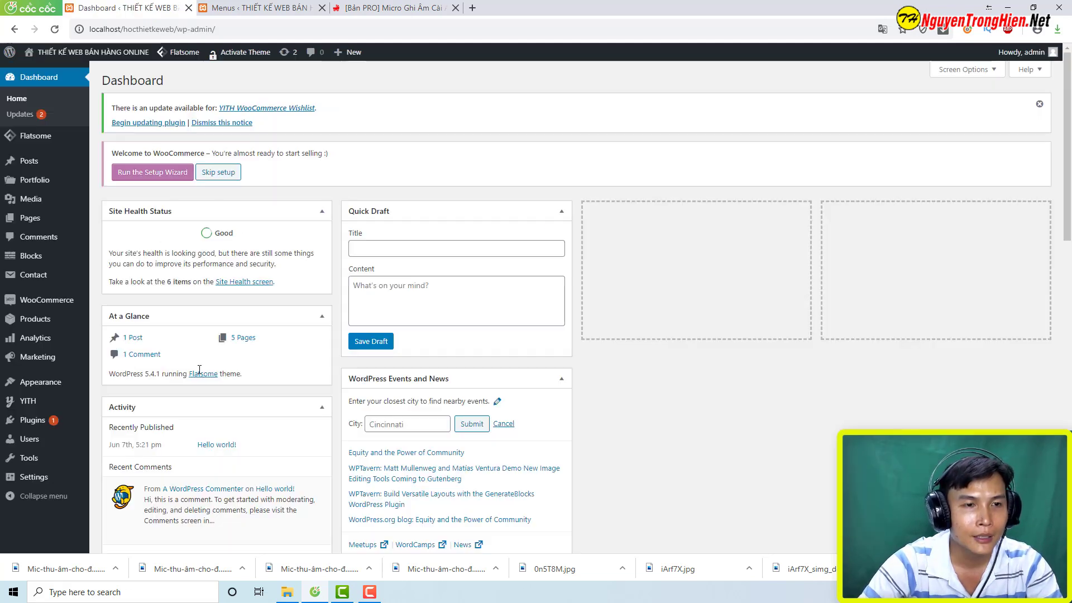
mouse_move(24, 324)
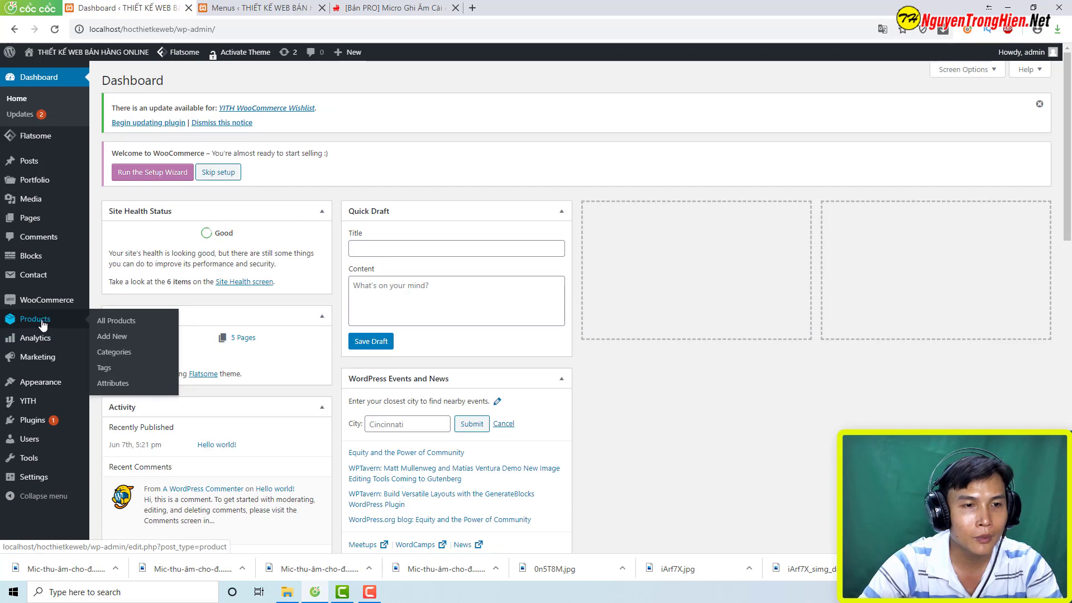
click(111, 340)
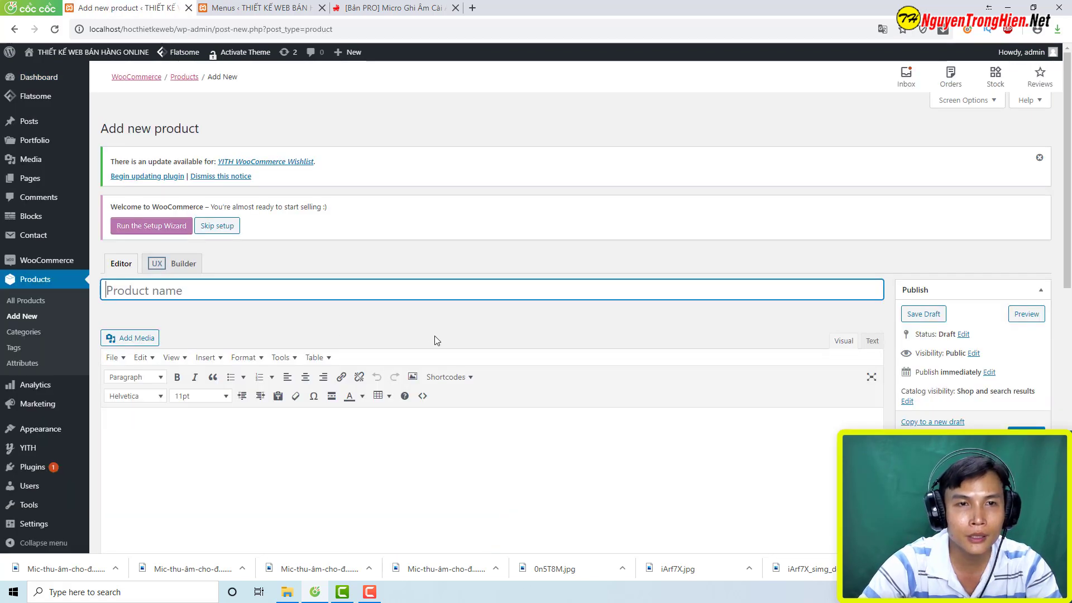
- Copy "Micro Ghi Âm Cài Áo Boya BY M1, Mic Thu Âm Cho Điện Thoại Và Máy Ảnh" from the sample page as the new product's name
click(394, 8)
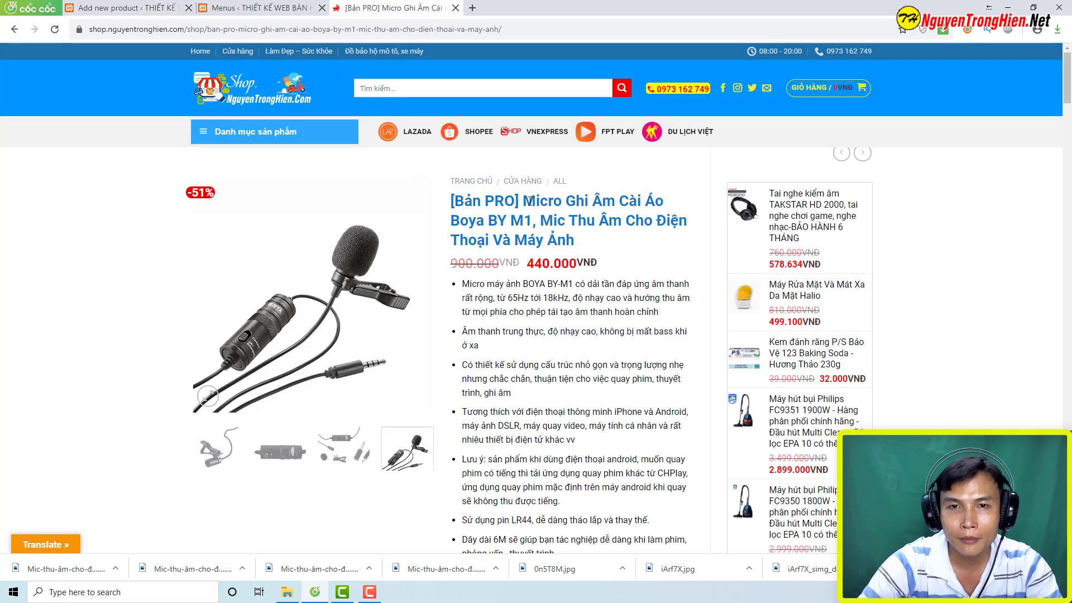
drag(529, 201, 575, 242)
key(ctrl+c)
right_click(608, 233)
click(631, 243)
click(167, 8)
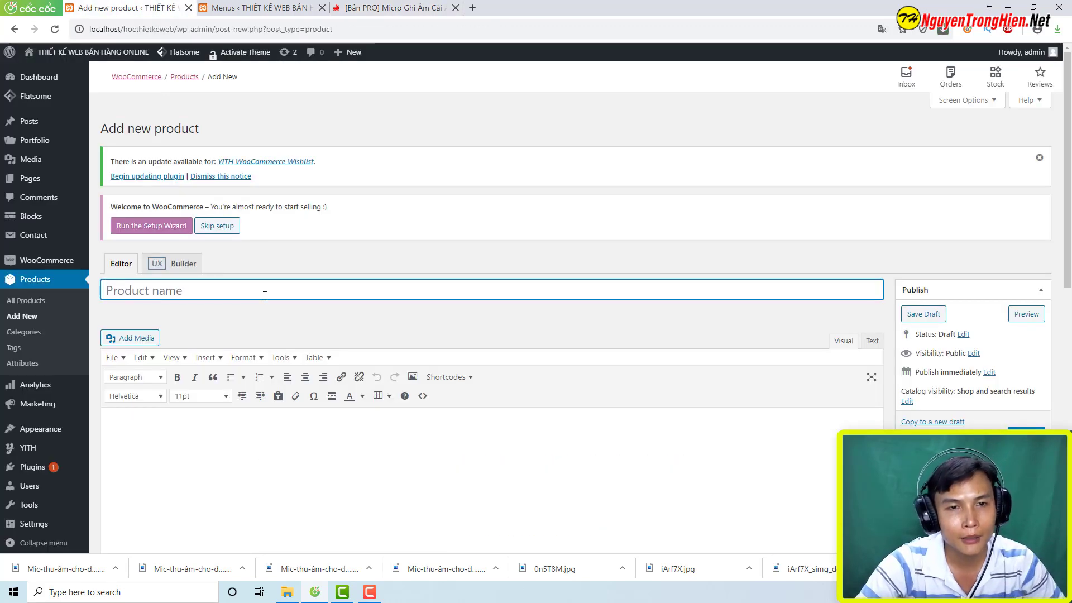
key(ctrl+v)
- Copy the sample product's full Mô tả sản phẩm section, with its images and specifications, into the new product's main description
click(394, 9)
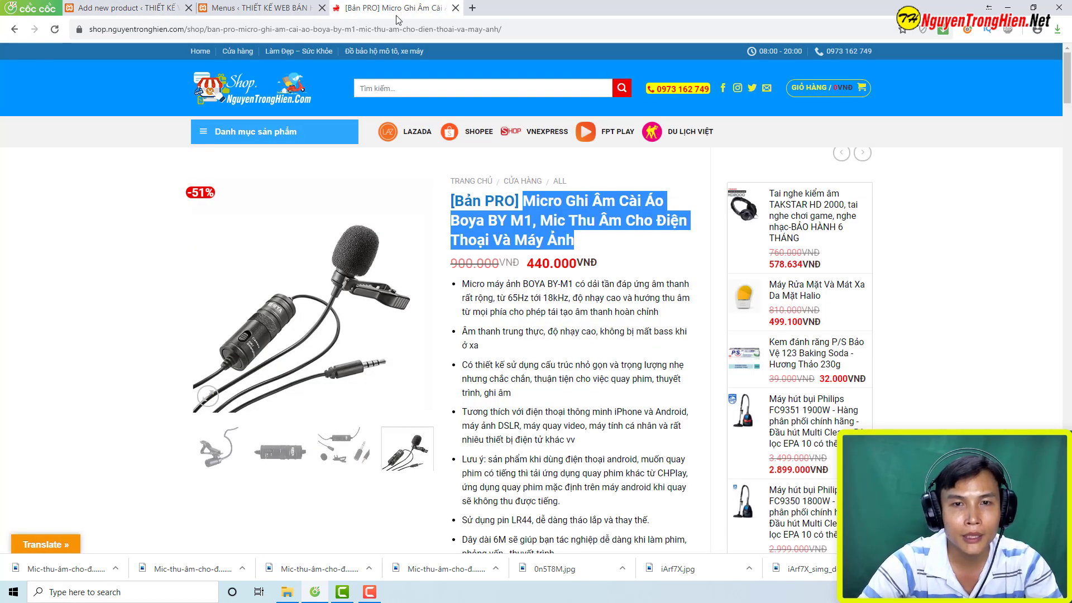
scroll(438, 335, down, 12)
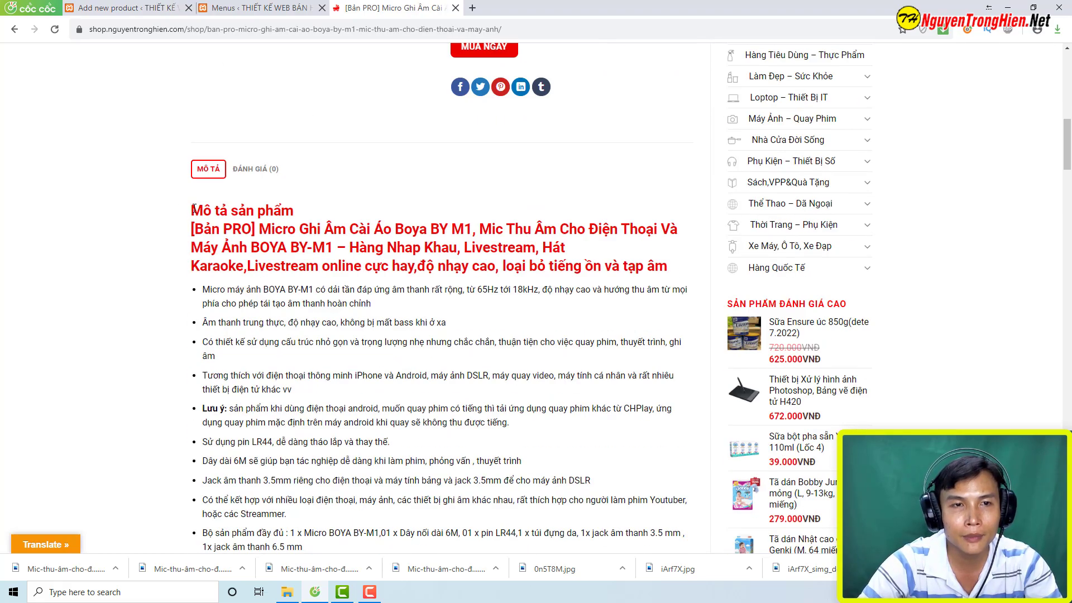
drag(192, 209, 308, 291)
scroll(412, 380, down, 8)
scroll(411, 381, up, 8)
scroll(412, 380, down, 8)
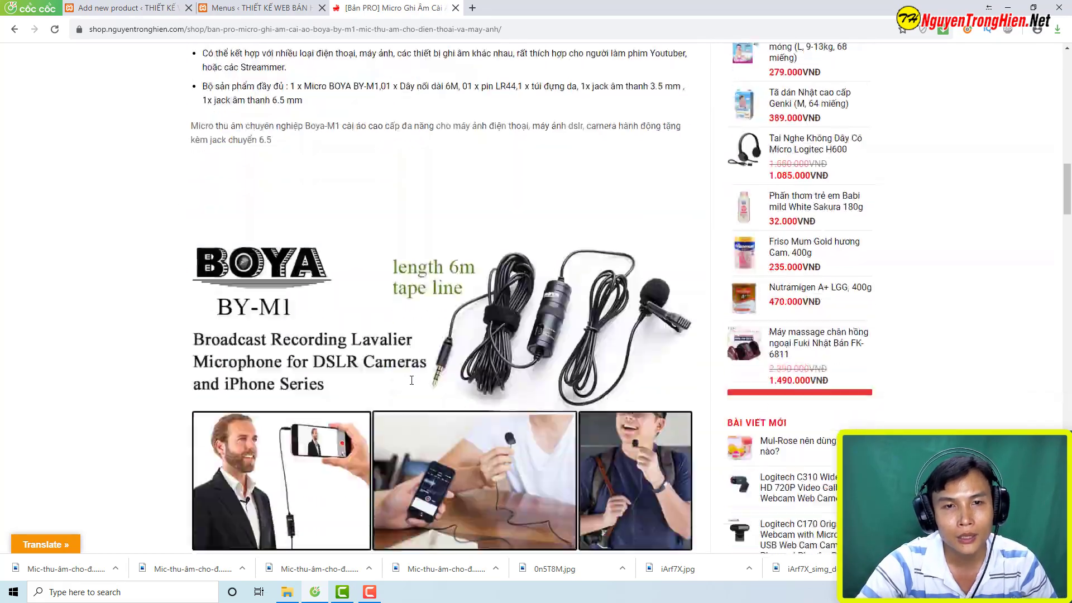
scroll(411, 380, down, 15)
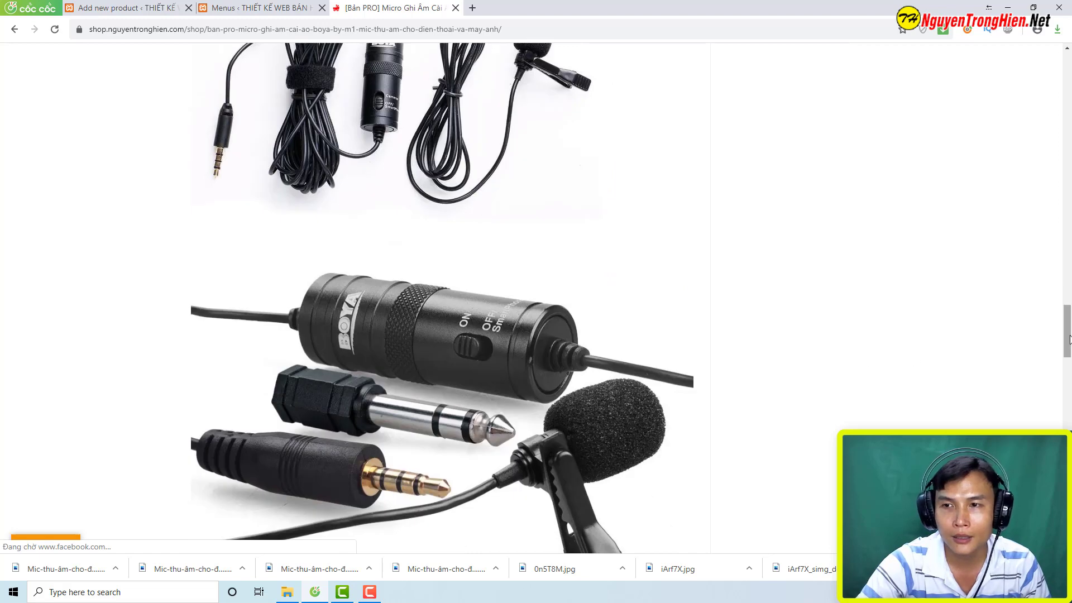
drag(1070, 340, 1069, 481)
shift+click(225, 243)
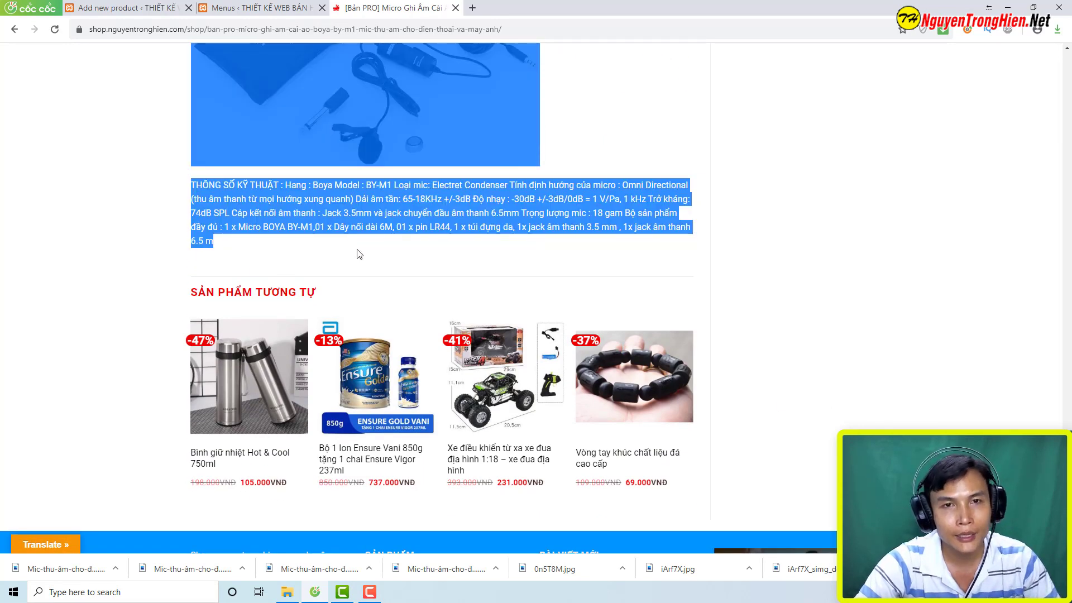
scroll(359, 254, up, 8)
right_click(445, 165)
click(464, 180)
scroll(443, 163, up, 1)
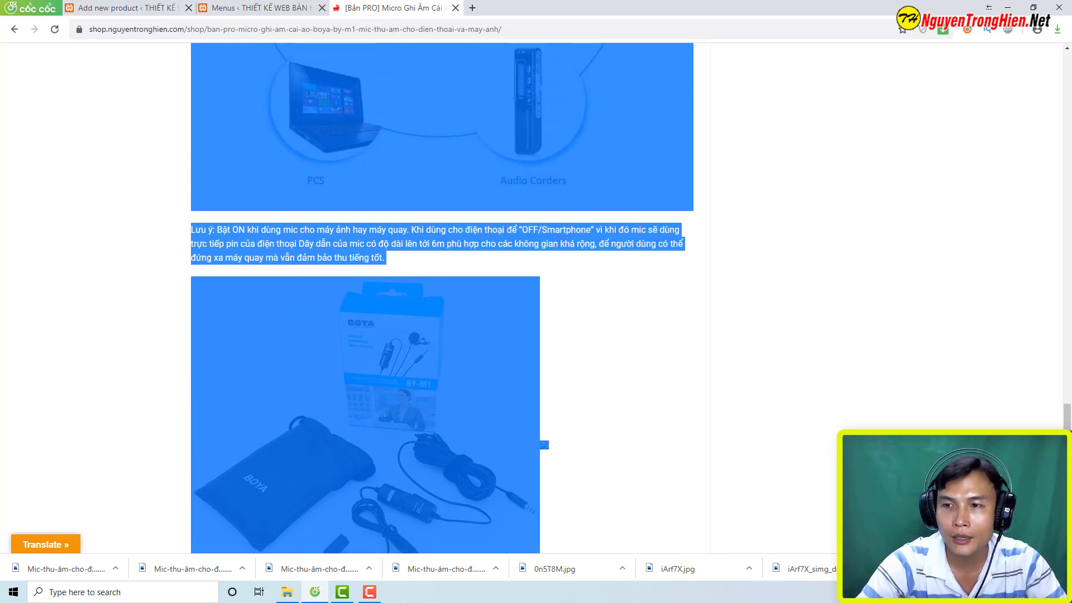
scroll(409, 337, up, 15)
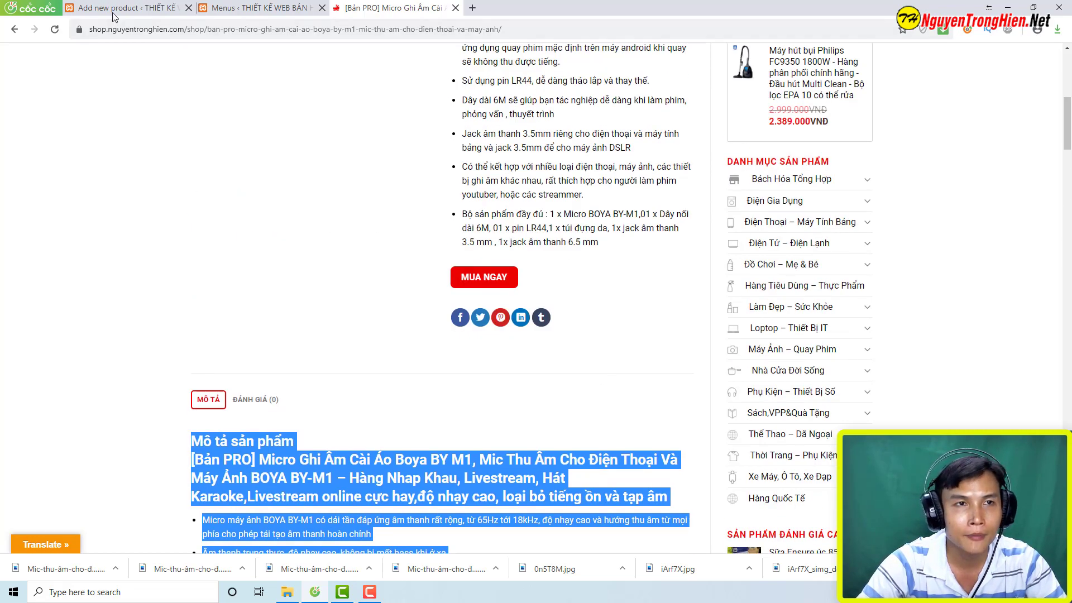
click(113, 13)
key(ctrl+v)
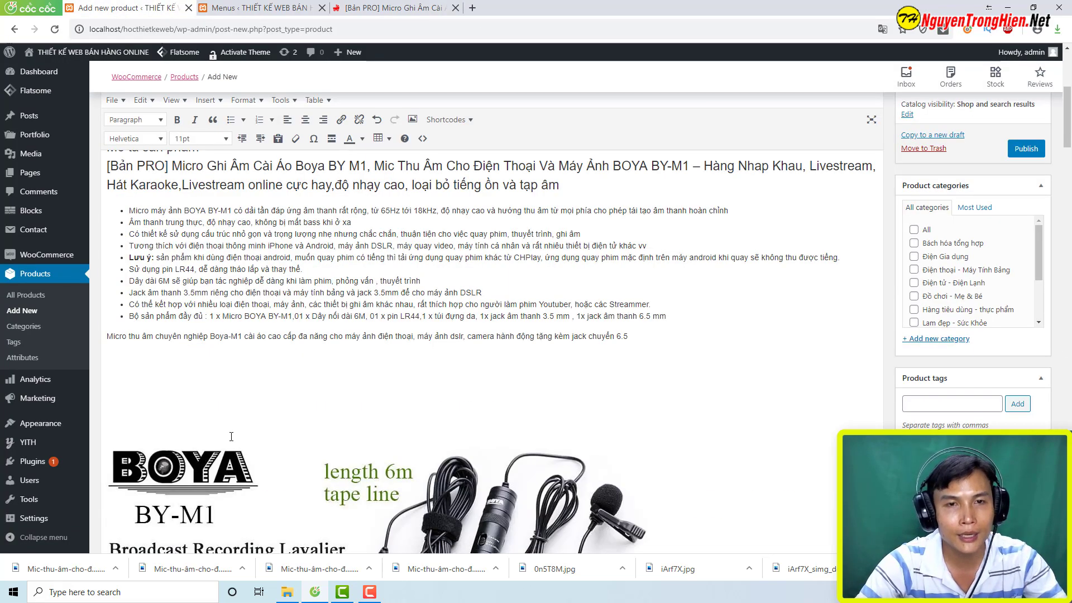
- Copy the bulleted feature list beneath the sample product's price into the new product's short description
click(391, 8)
scroll(446, 279, up, 4)
scroll(559, 335, up, 2)
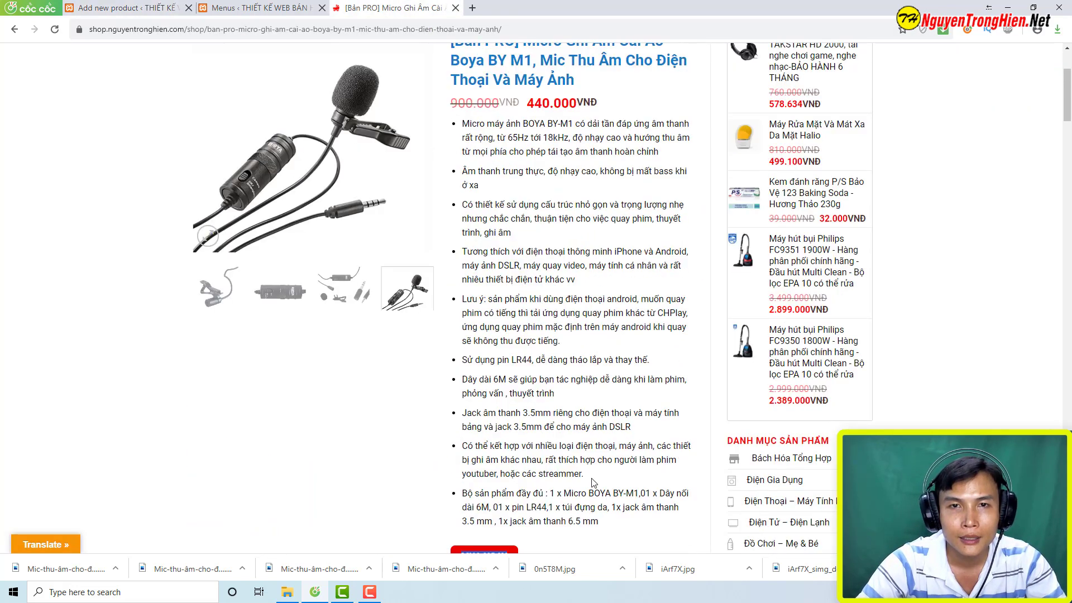
drag(603, 525, 461, 131)
right_click(484, 128)
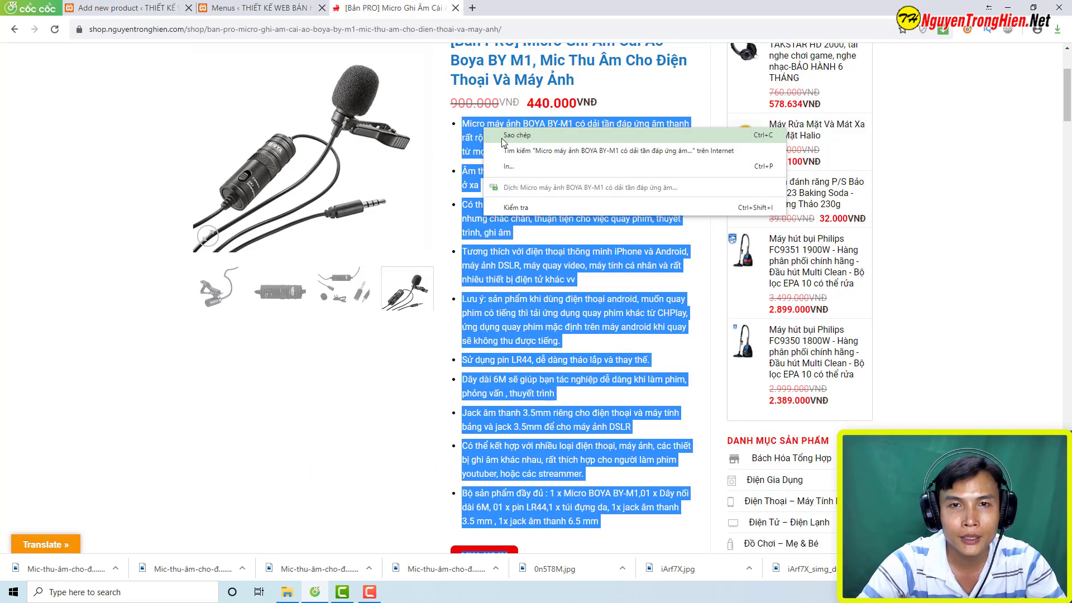
click(501, 134)
scroll(503, 139, up, 1)
right_click(539, 215)
click(539, 214)
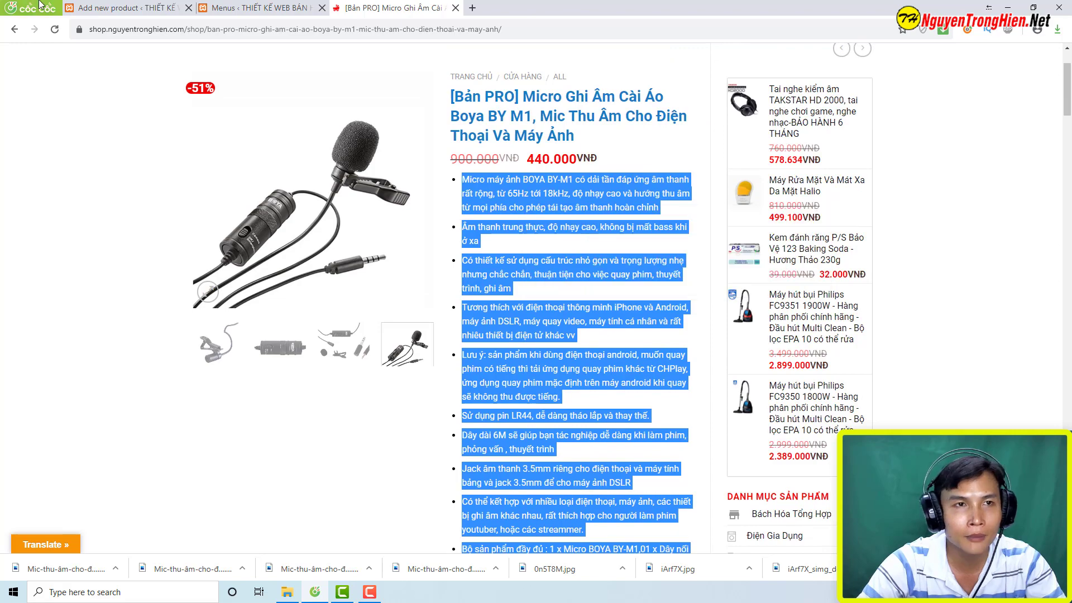
click(126, 8)
scroll(1060, 184, down, 10)
scroll(1061, 185, down, 15)
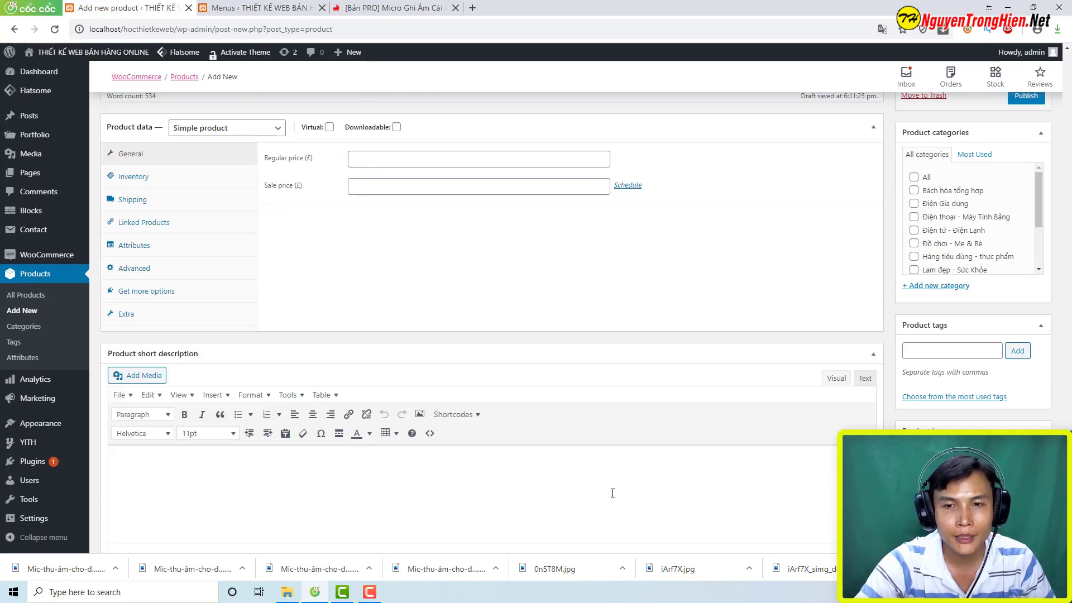
click(607, 485)
key(ctrl+v)
- Review the available product types in the product data, keep Simple product, and go to the regular price field
scroll(603, 419, up, 3)
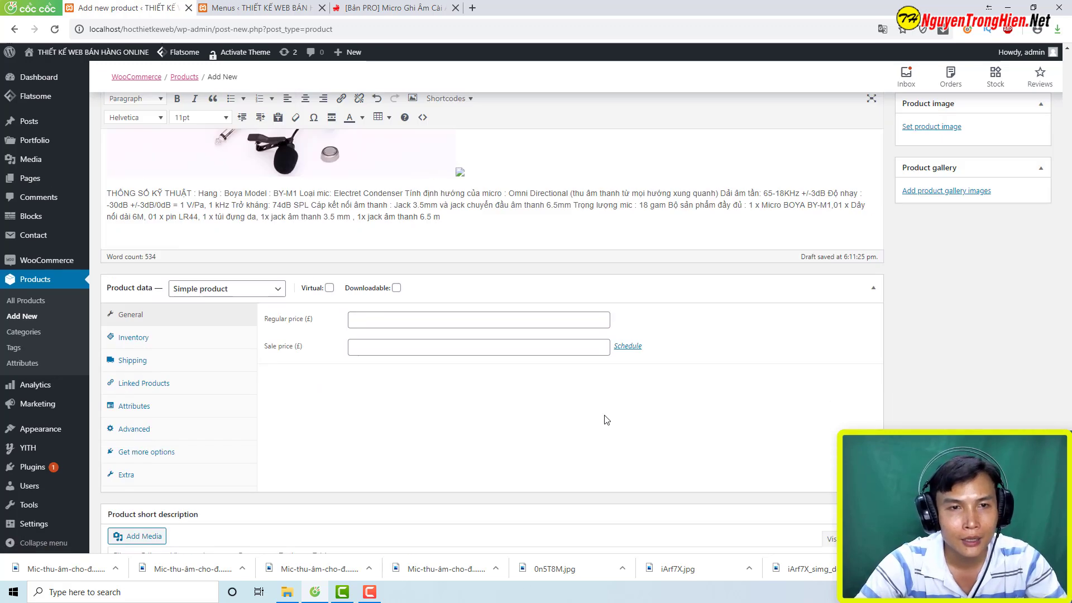
click(359, 323)
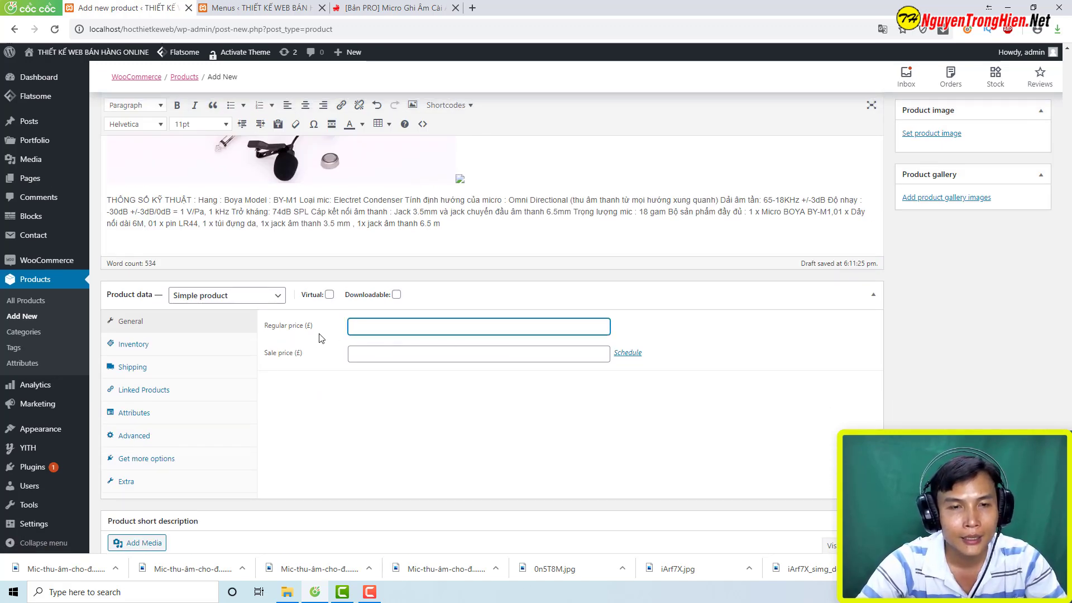
click(247, 296)
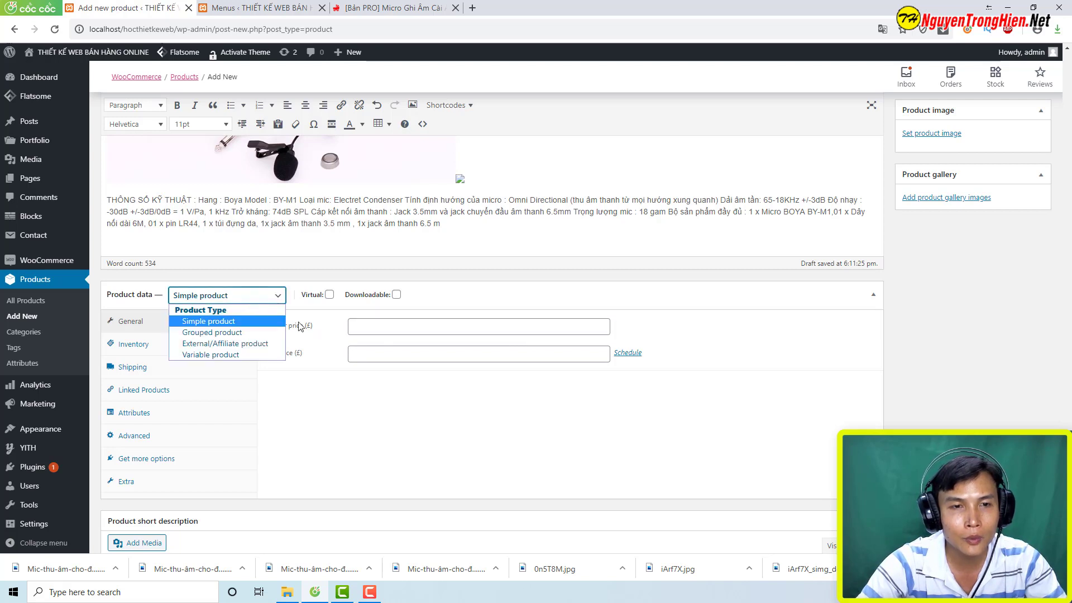
click(314, 416)
click(367, 324)
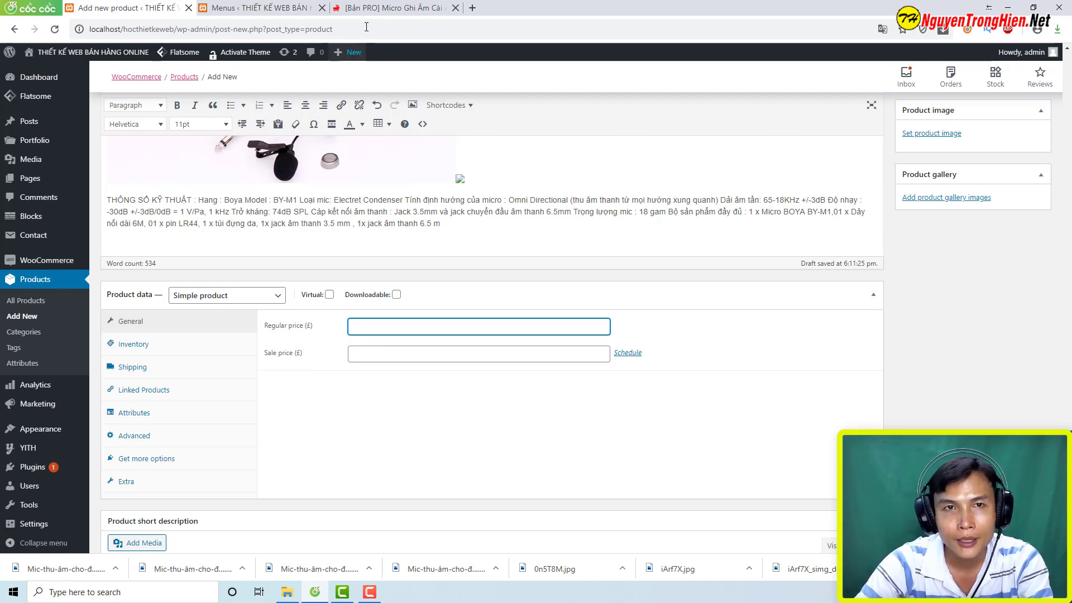
- Examine the crossed-out regular price and the sale price on the sample product page
click(390, 7)
scroll(468, 280, up, 2)
click(468, 281)
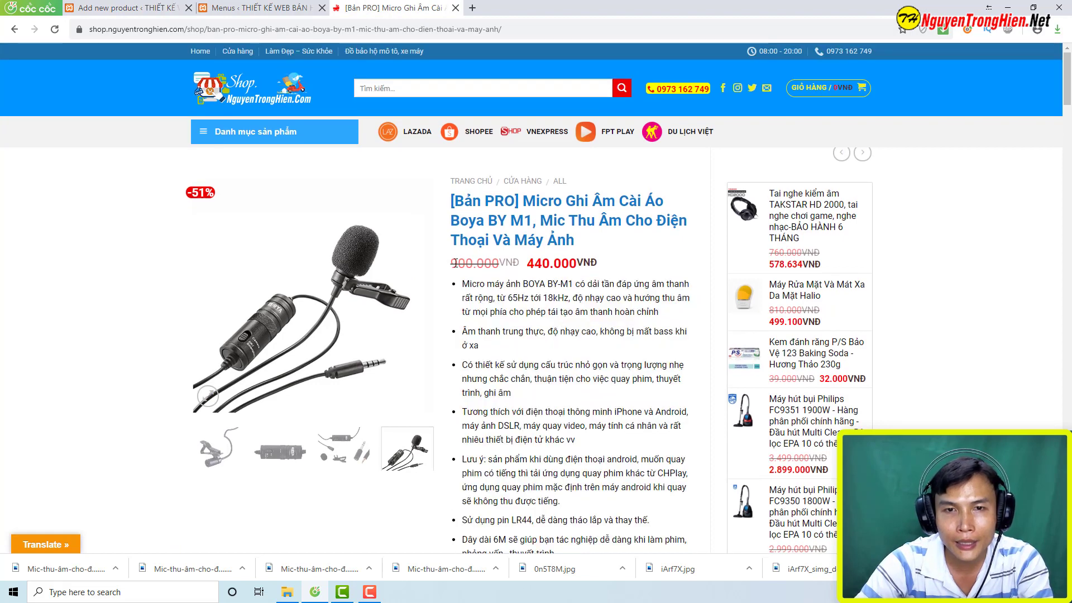
drag(456, 263, 607, 269)
click(539, 317)
click(547, 286)
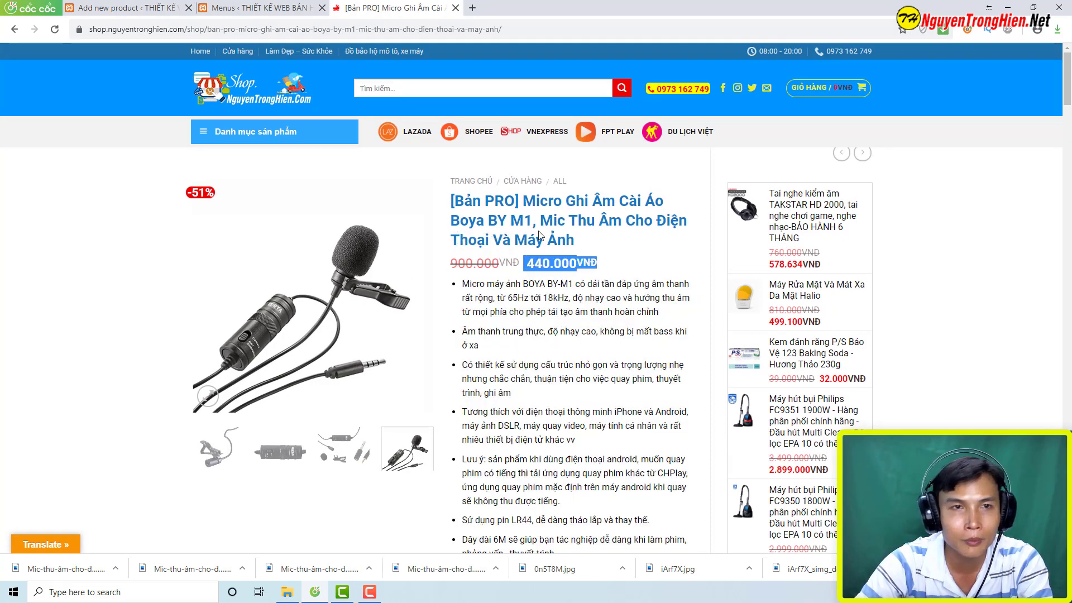
- Keep the new product as Simple product and set its regular price to 900000 and sale price to 440000
click(240, 8)
click(153, 8)
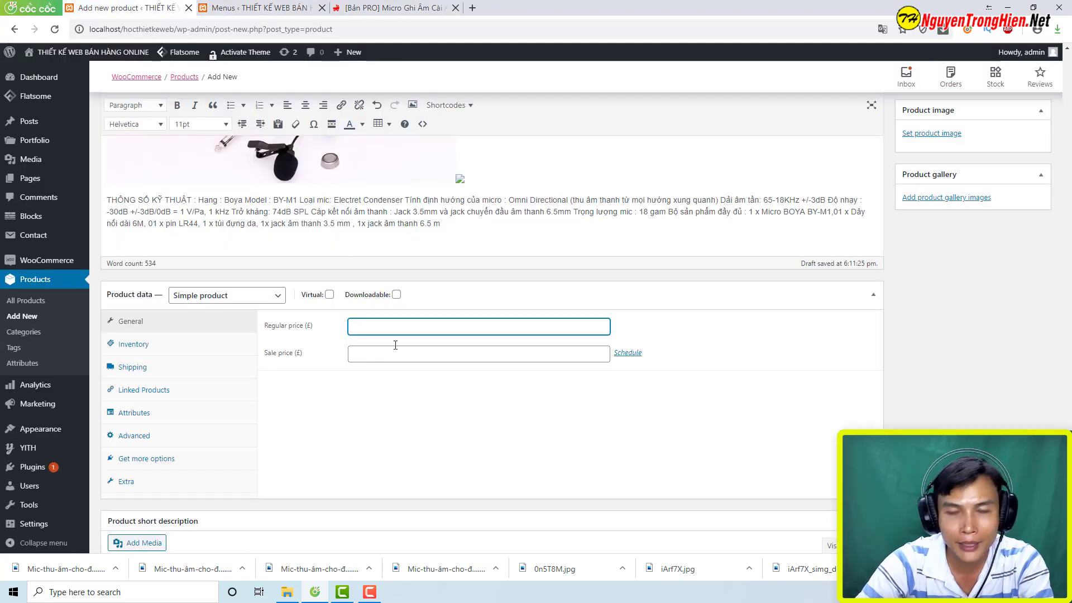
click(244, 301)
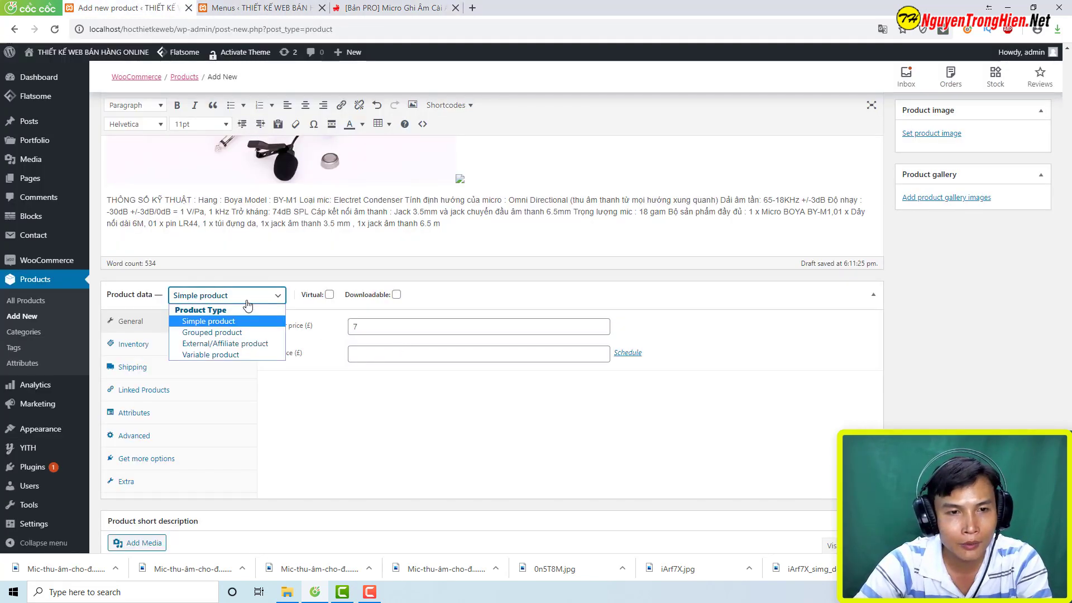
click(263, 324)
click(311, 326)
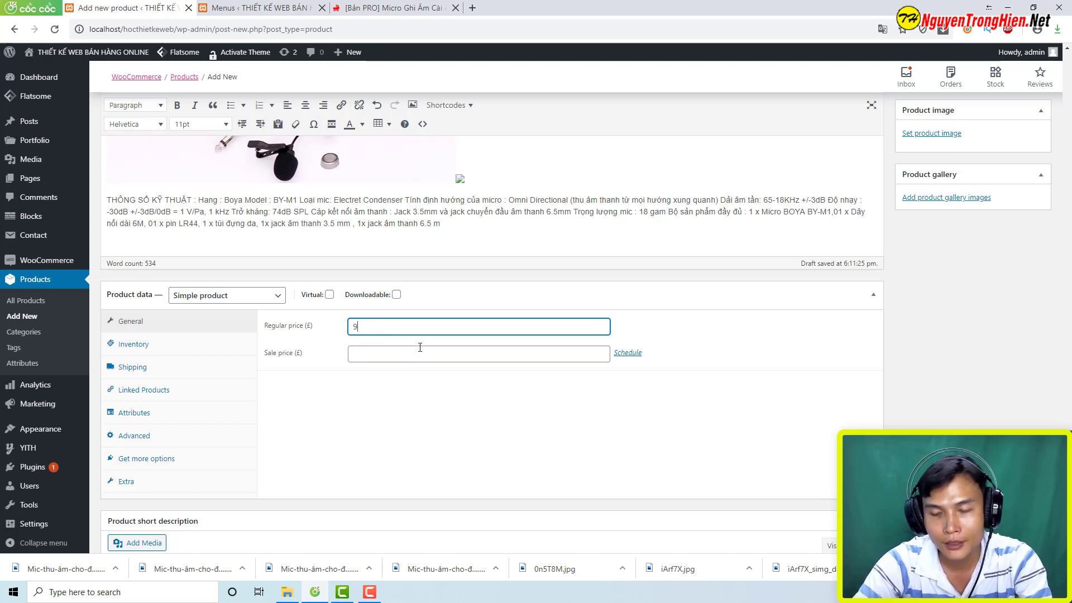
text(90000)
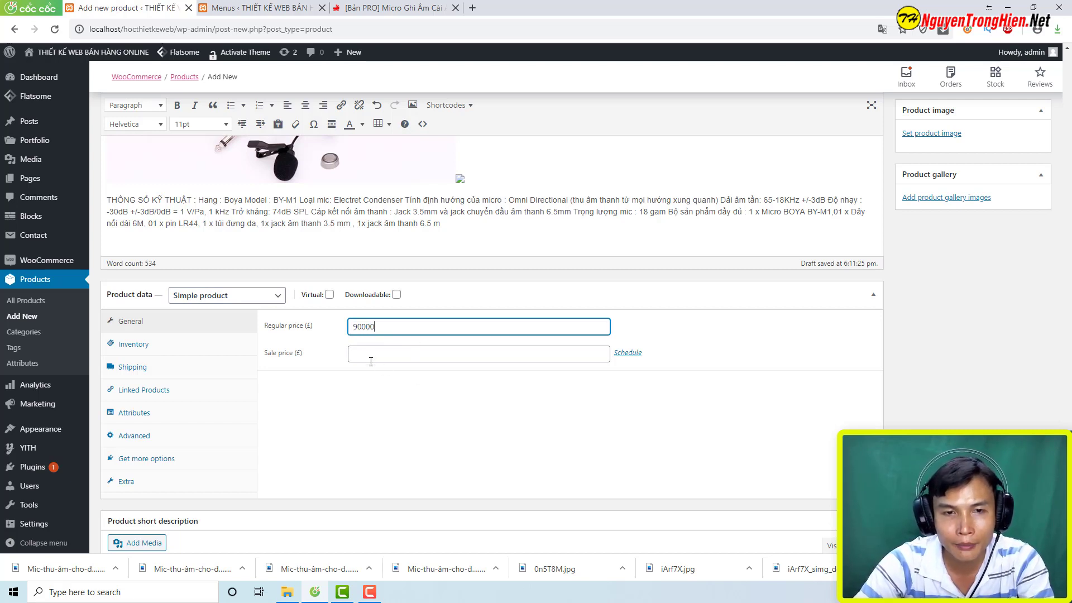
text(0)
click(371, 362)
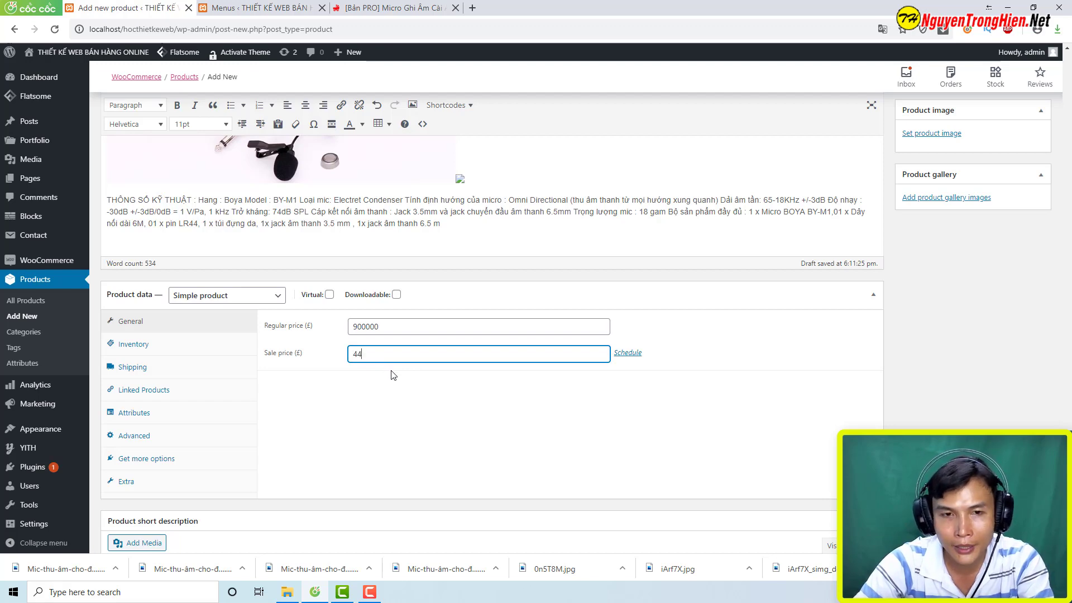
- Assign the product to the All and Laptop - IT categories
scroll(398, 419, up, 10)
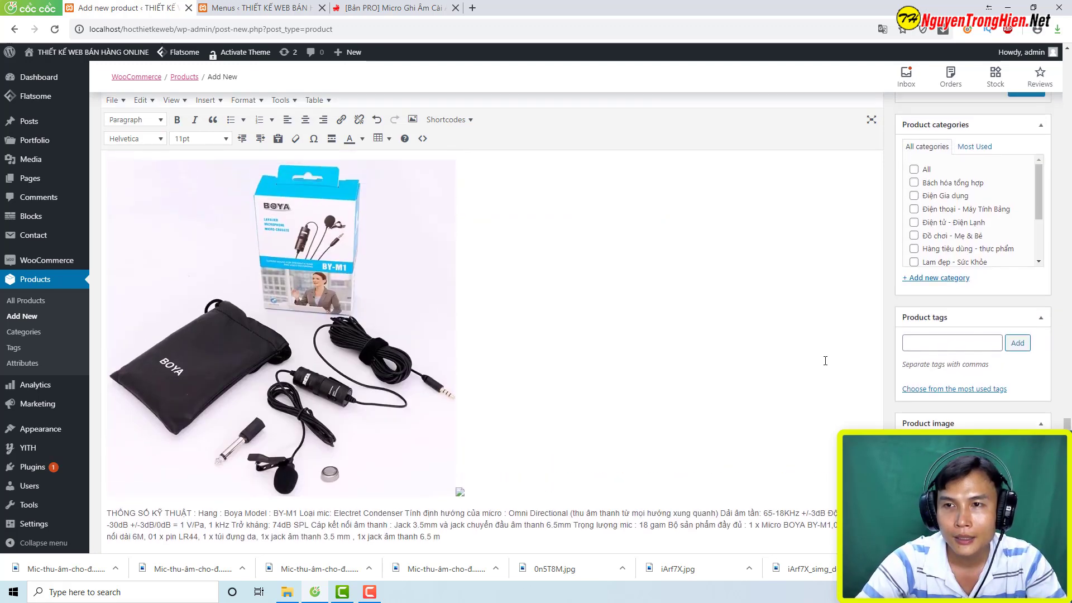
click(914, 225)
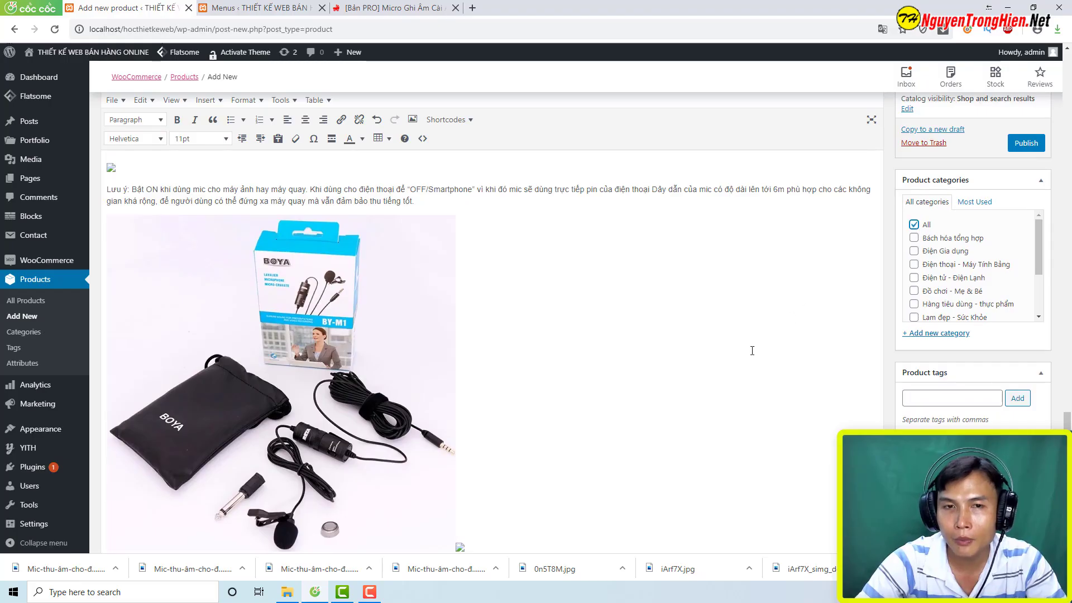
scroll(754, 351, up, 3)
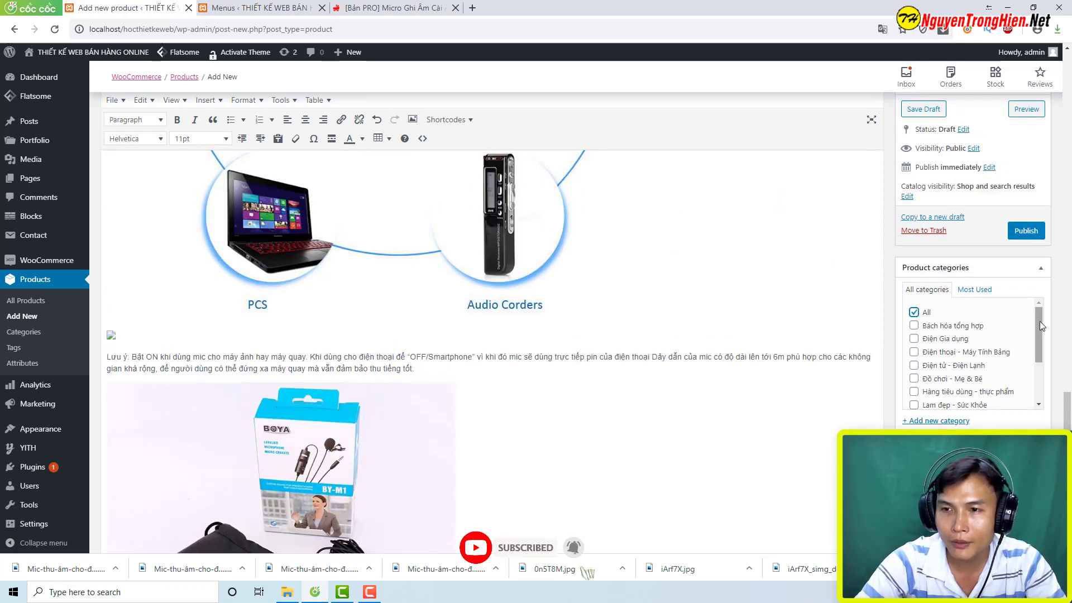
drag(1039, 321, 1041, 340)
click(914, 385)
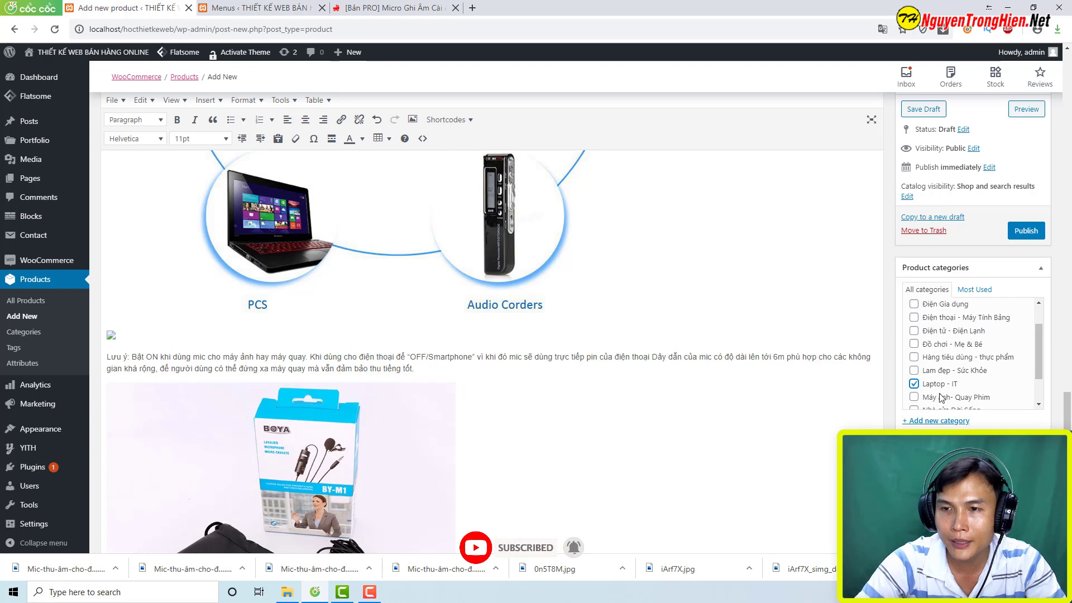
- Upload the two-microphone photo from the hinh san pham folder on the Desktop and set it as the product image
scroll(806, 464, down, 3)
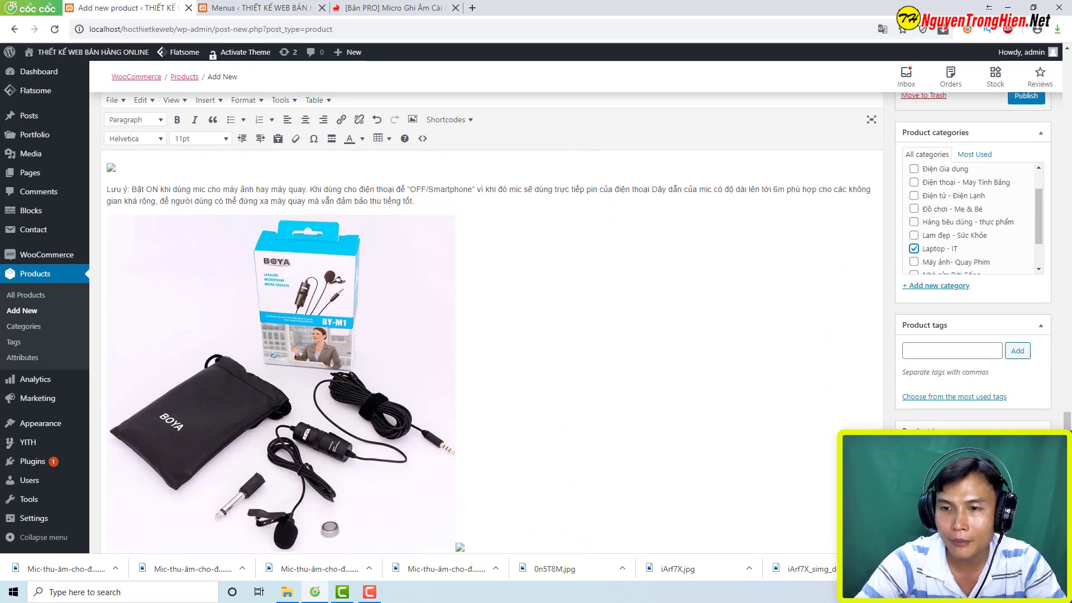
click(931, 456)
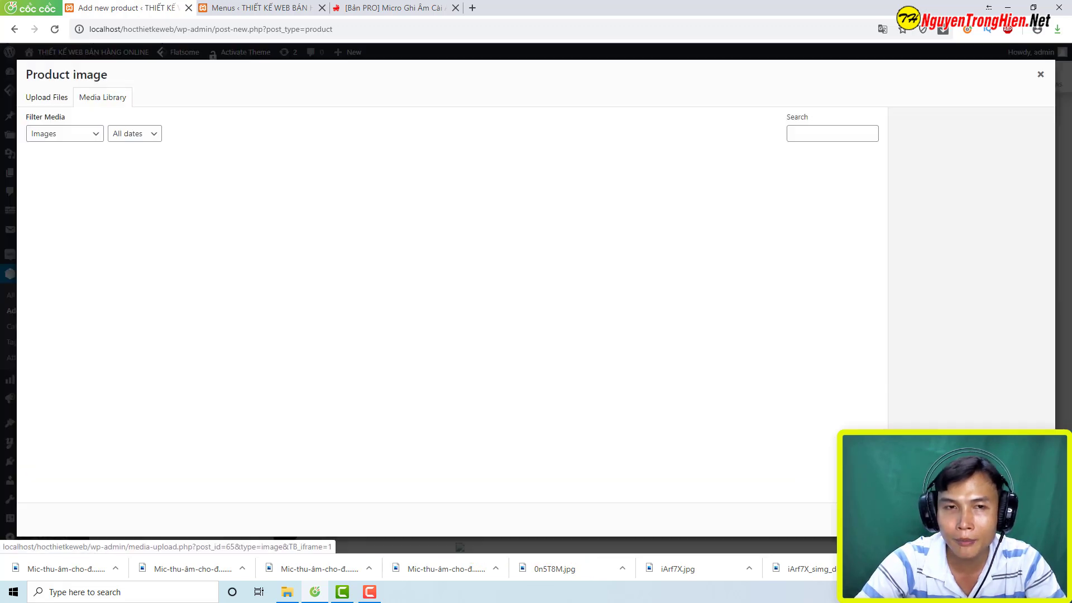
click(54, 100)
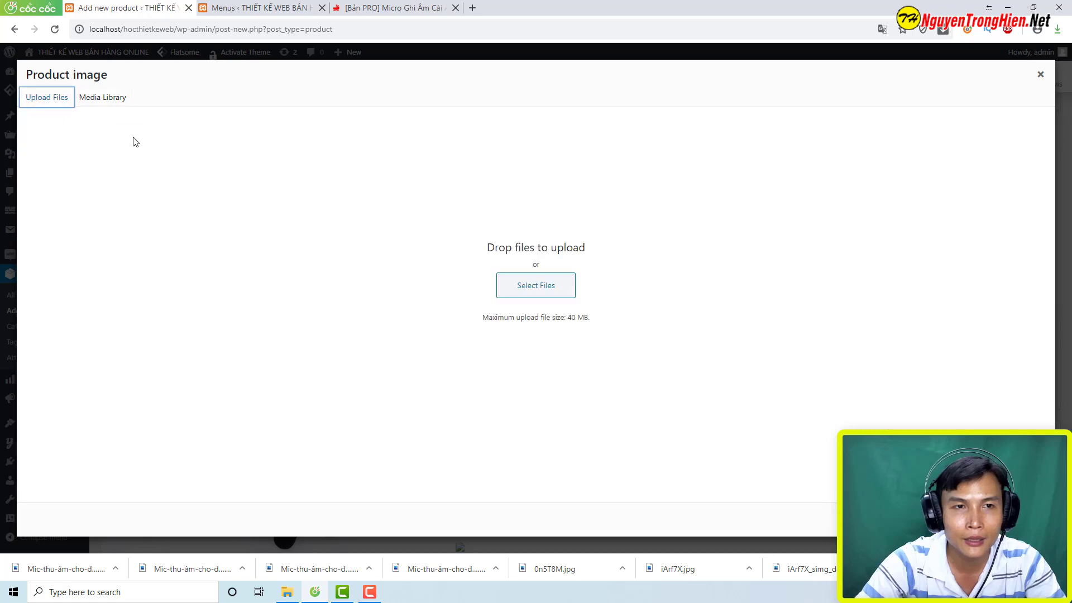
click(545, 296)
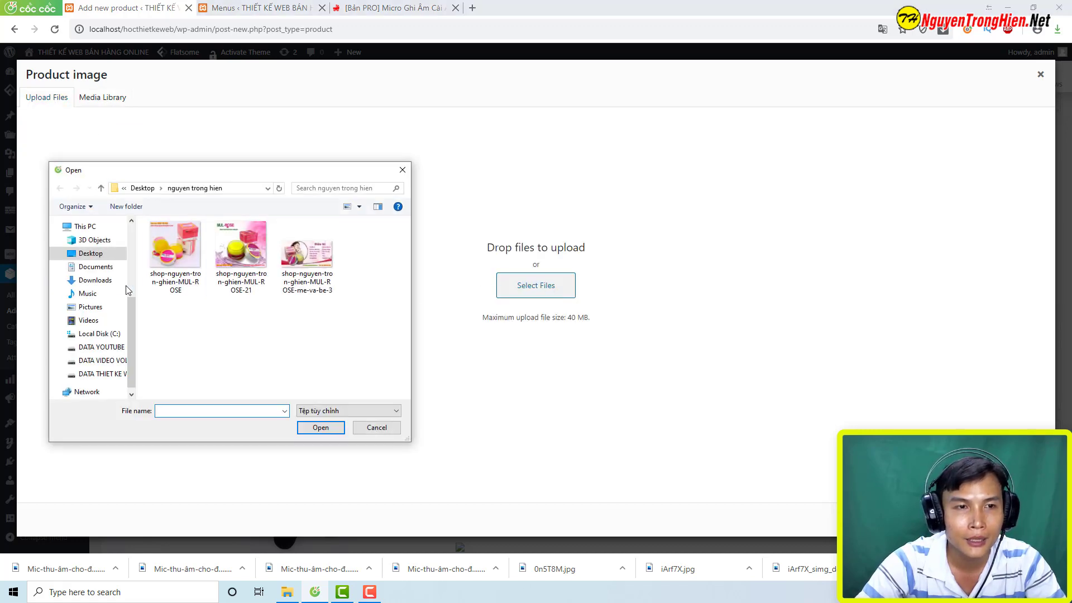
click(91, 253)
double_click(235, 273)
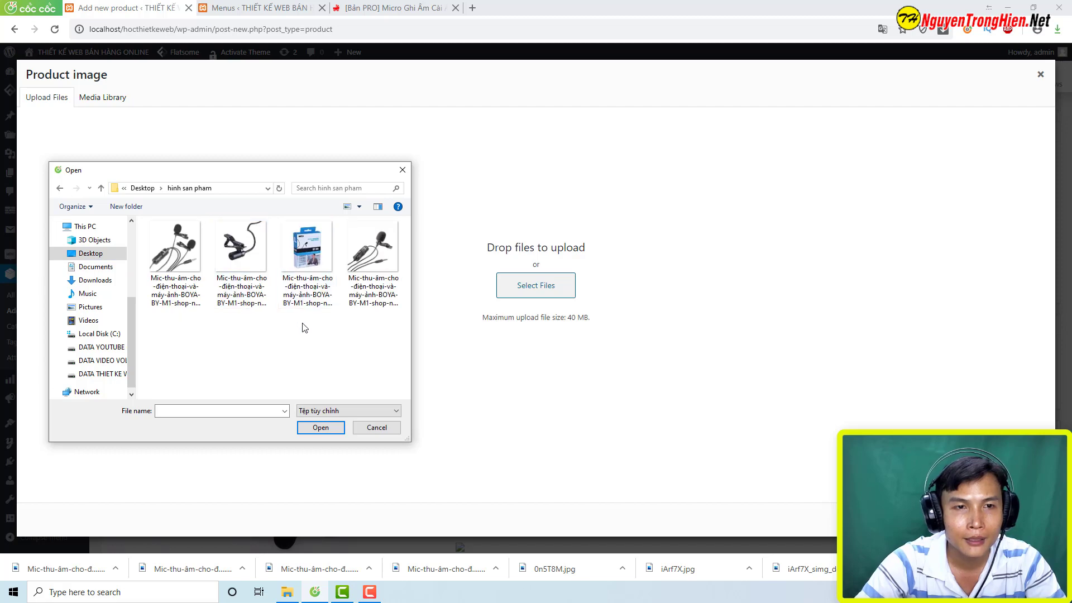
double_click(175, 246)
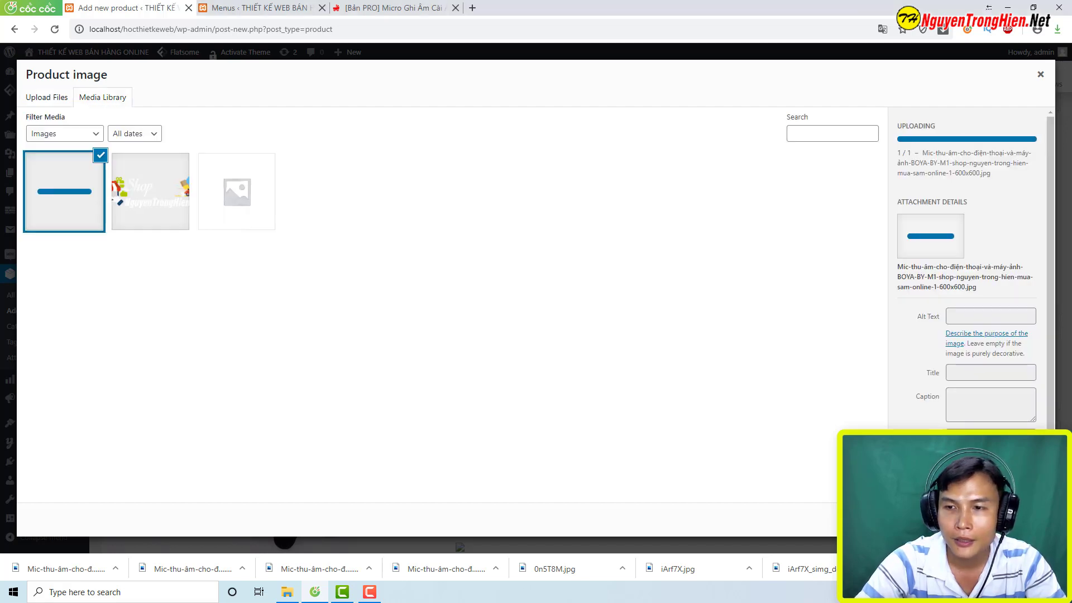
click(1009, 519)
- Upload the other three BOYA BY-M1 photos from hinh san pham to the product gallery and publish the product
scroll(995, 420, down, 2)
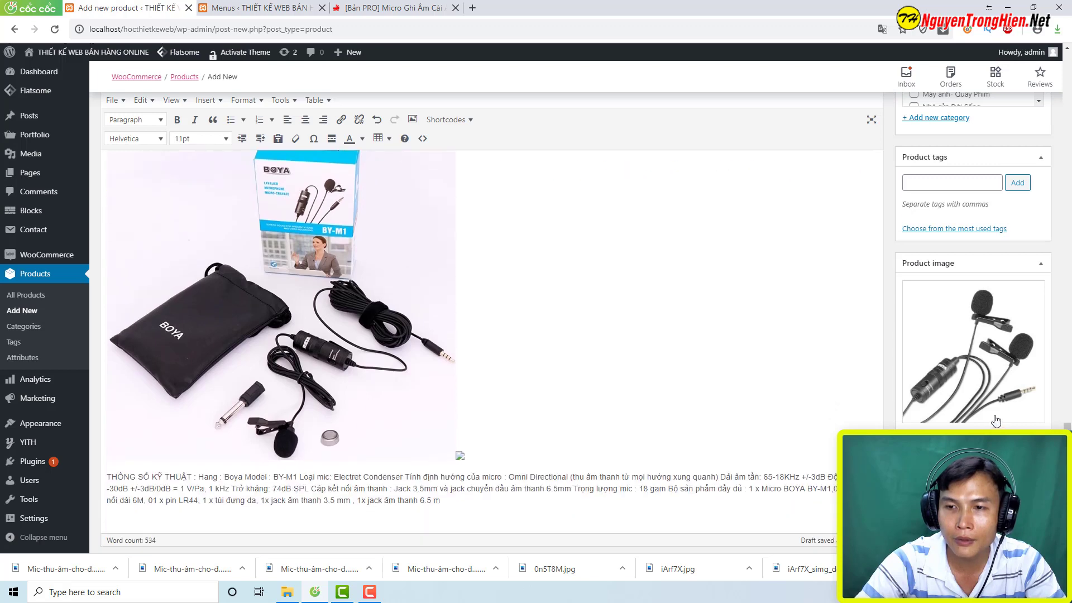
scroll(996, 420, down, 1)
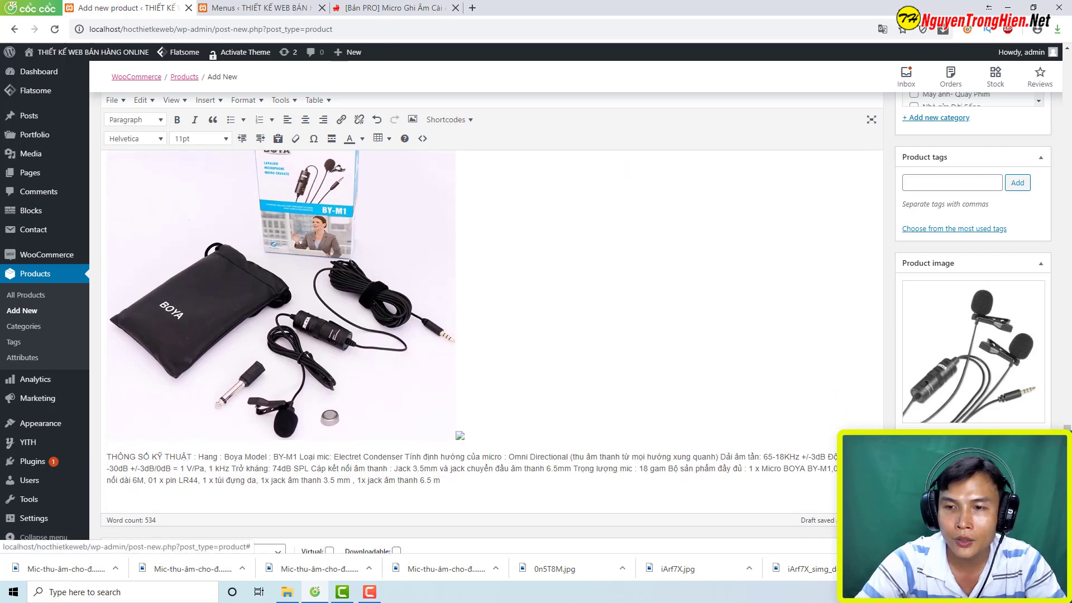
click(945, 511)
click(47, 100)
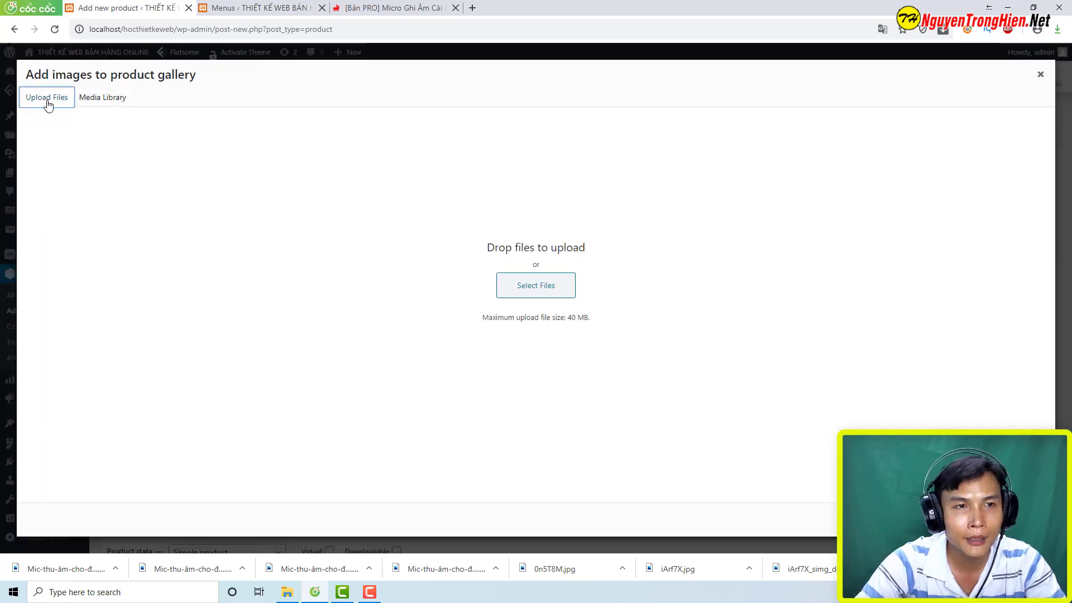
click(536, 287)
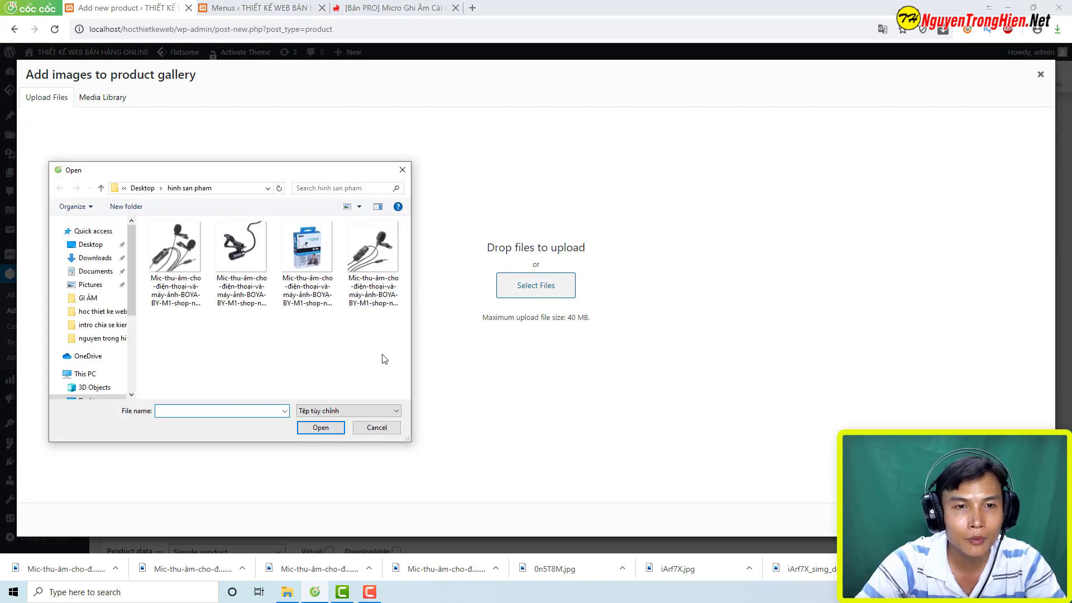
drag(383, 354, 244, 246)
click(321, 427)
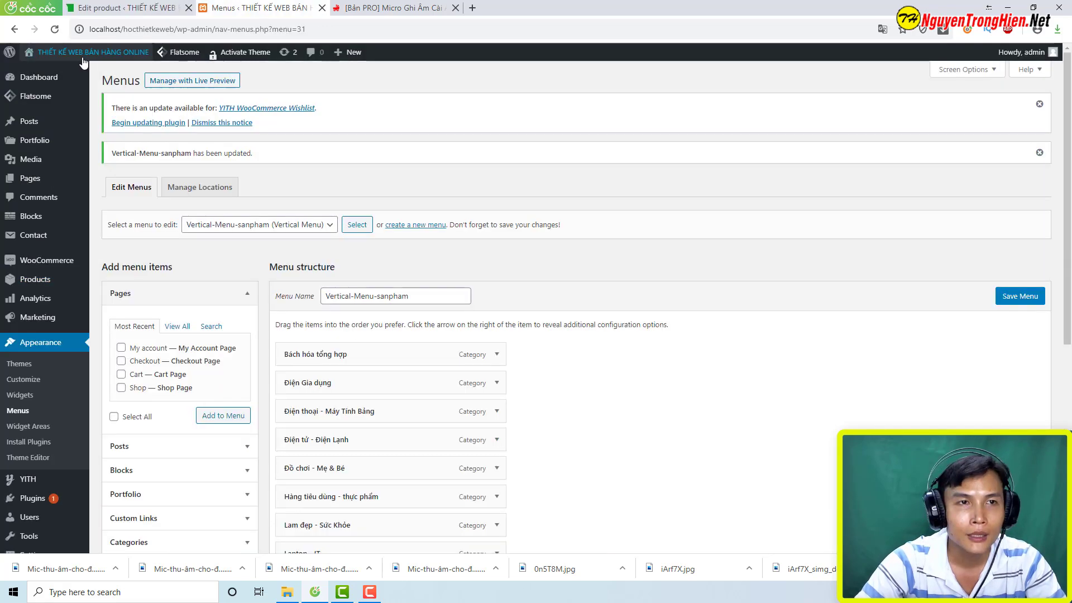
- Open the site's front end in a new browser tab and move the Menus tab to the first position
mouse_move(82, 62)
right_click(37, 72)
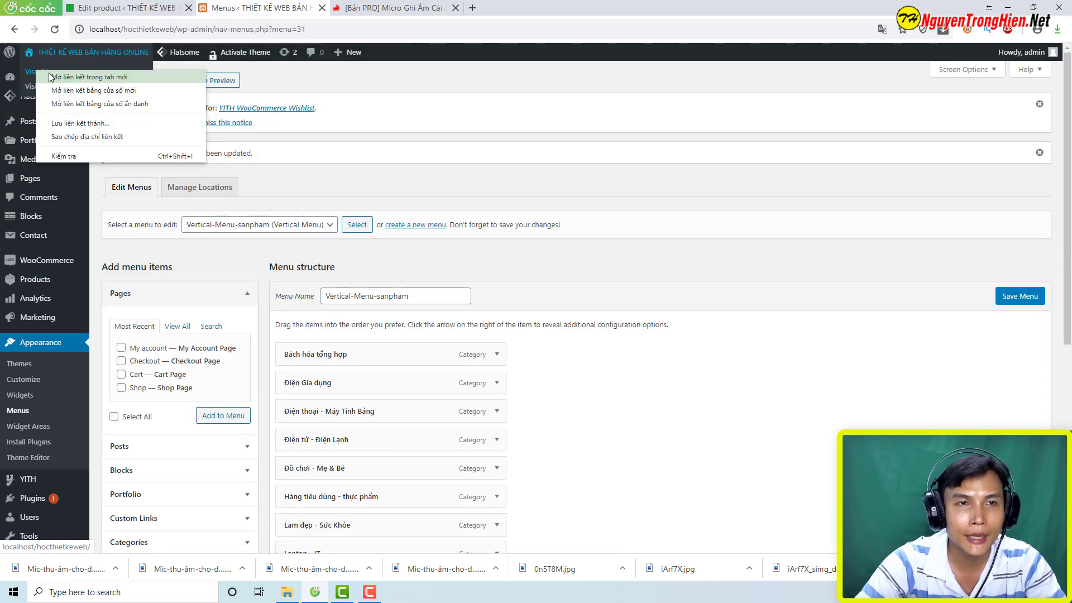
click(72, 74)
click(355, 5)
drag(268, 7, 126, 8)
click(391, 8)
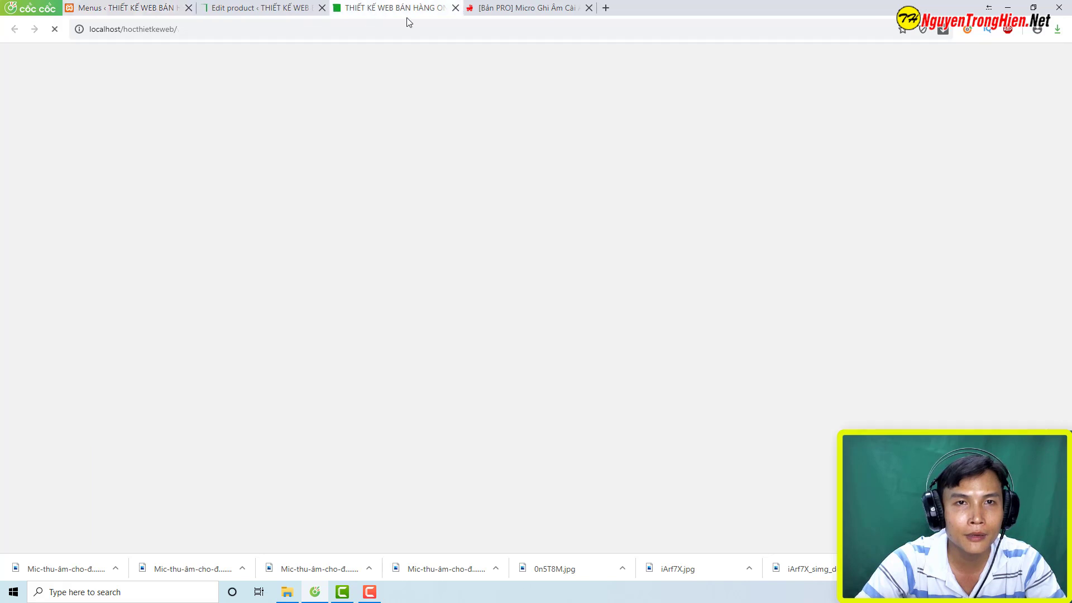
click(936, 55)
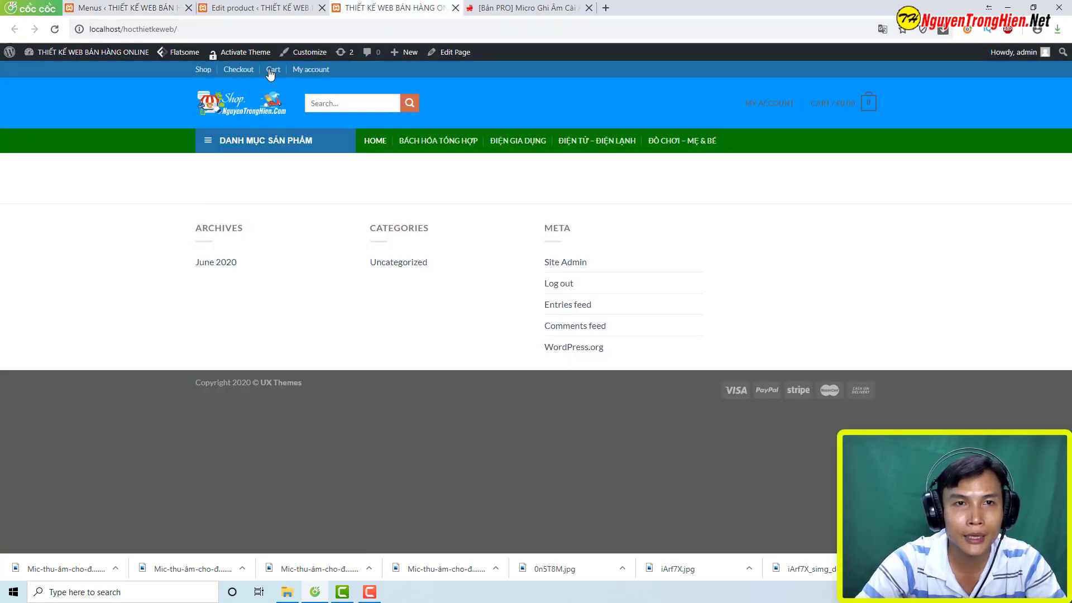
- Open the new Boya microphone from the Shop page and examine the currency of its regular and sale prices
click(202, 74)
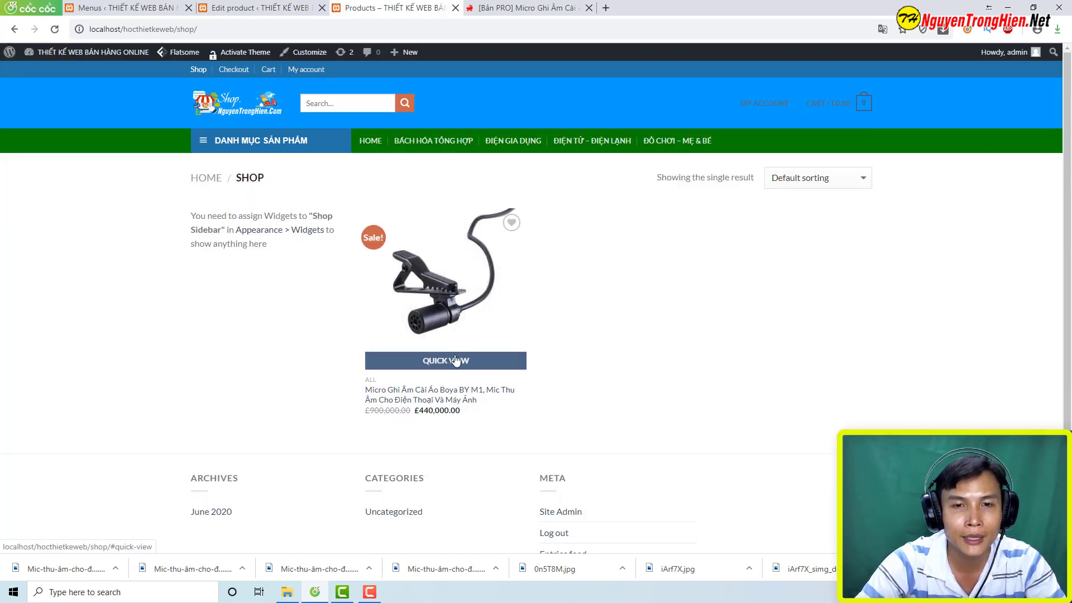
click(457, 403)
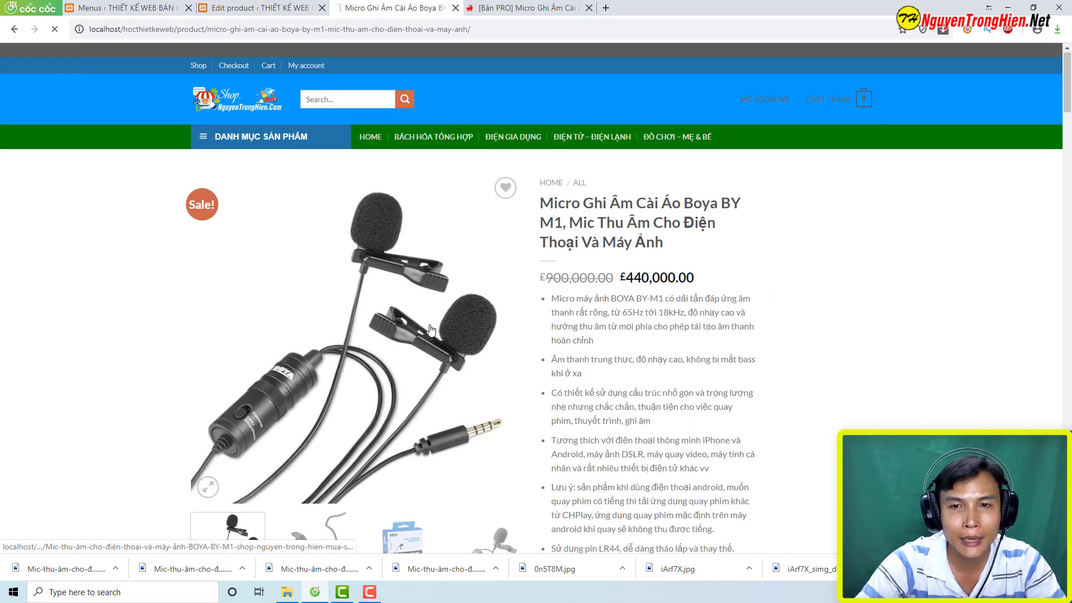
scroll(569, 229, down, 1)
drag(542, 225, 702, 226)
click(618, 223)
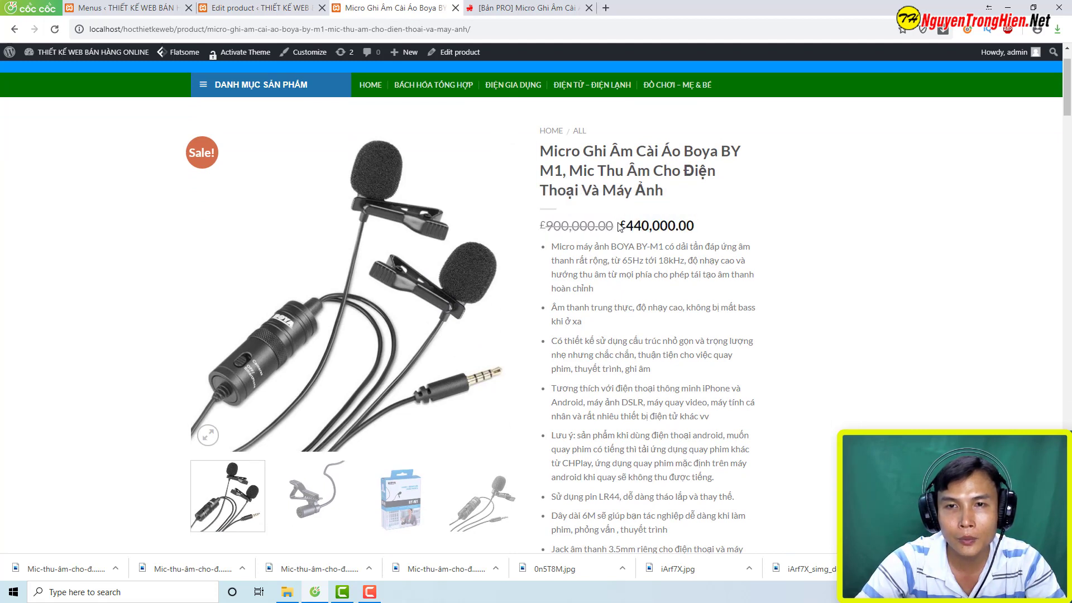
drag(618, 223, 541, 226)
click(693, 228)
click(591, 239)
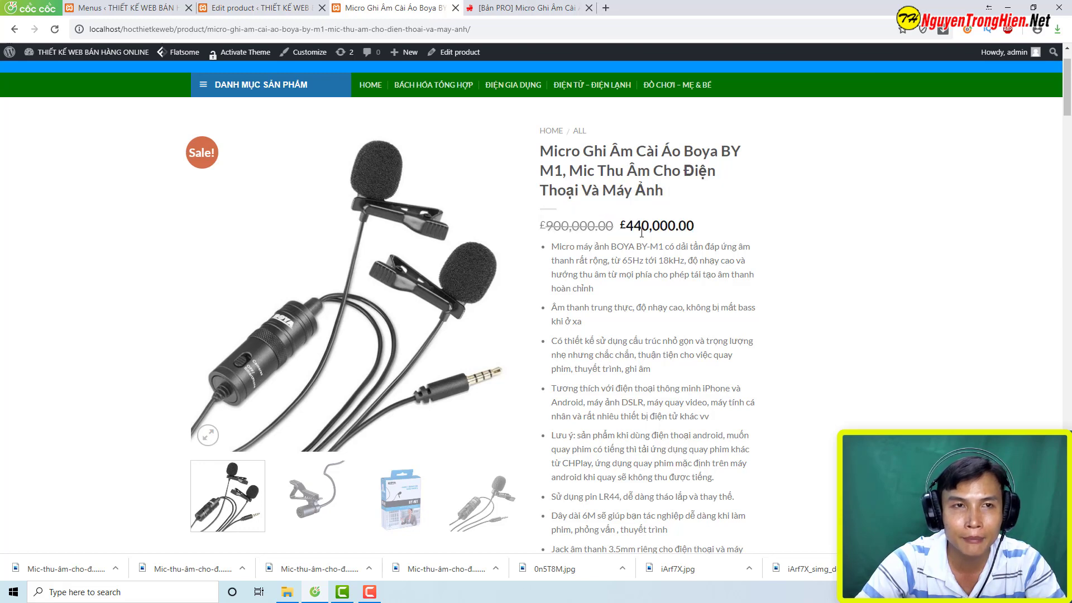
- Open the WooCommerce general settings and fill in the first address line of the store
click(147, 5)
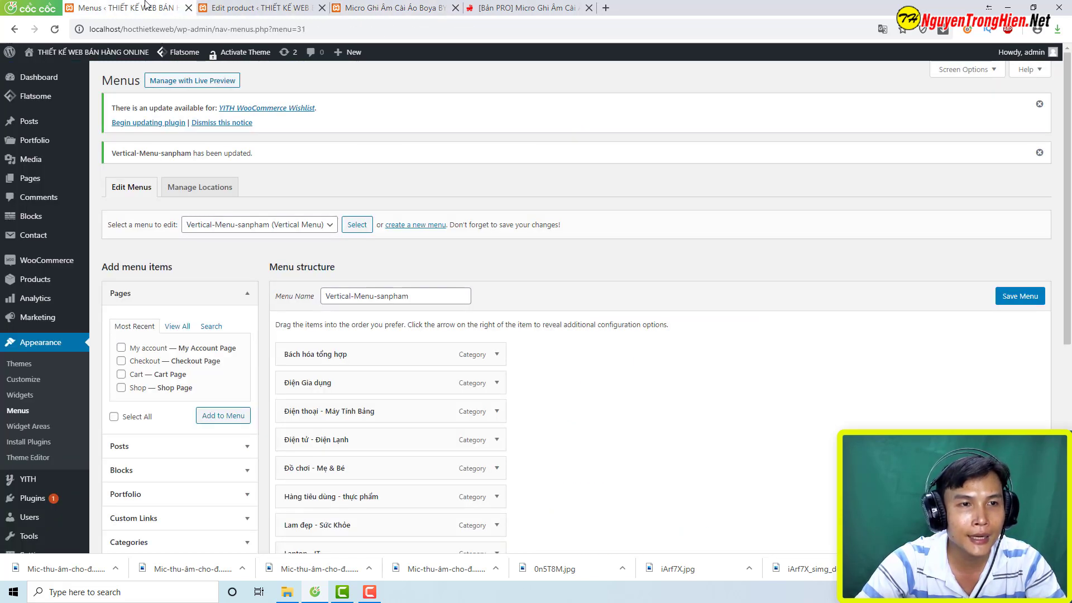
mouse_move(78, 272)
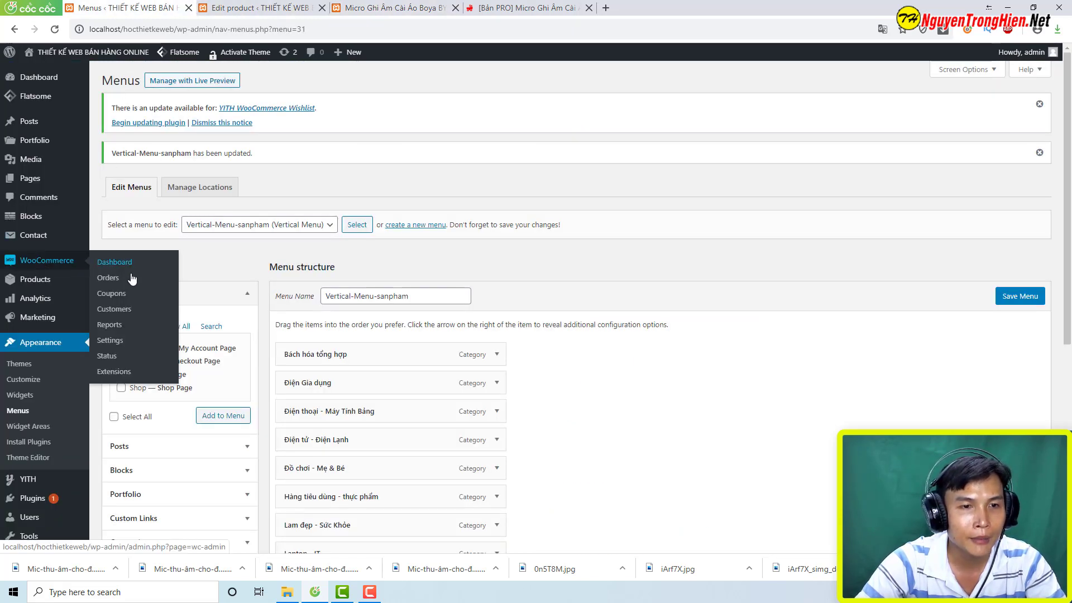
click(110, 342)
scroll(311, 219, down, 3)
click(296, 203)
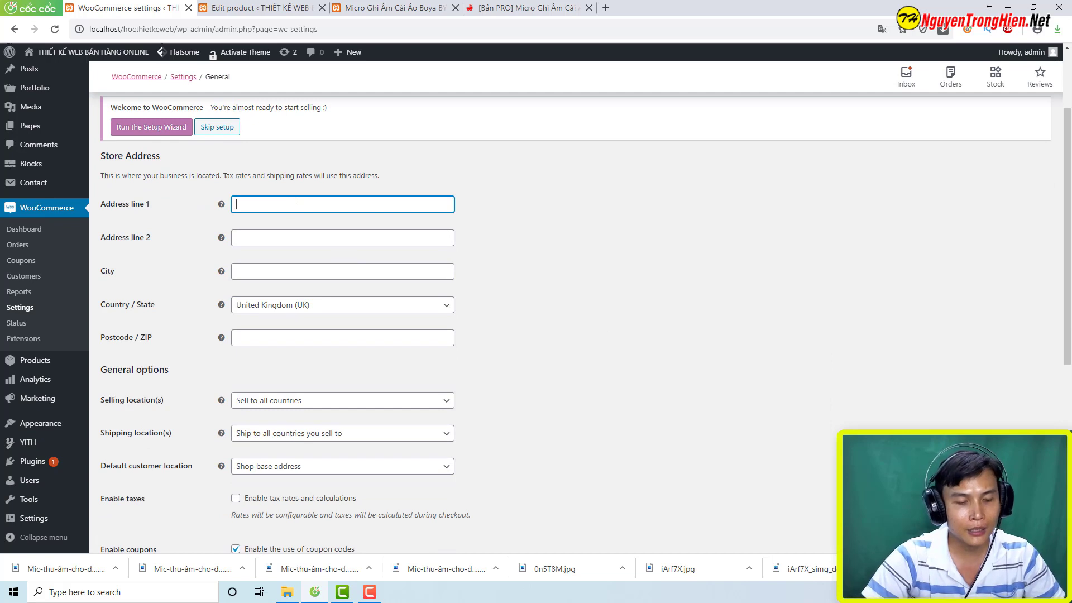
text(145-Lee)
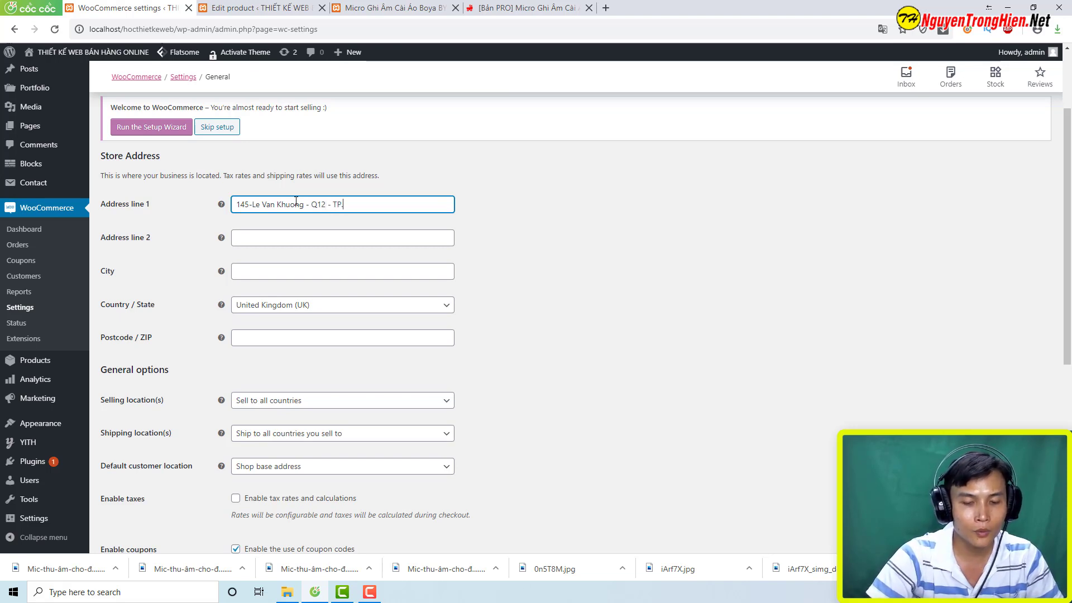
- Set the store's country to Vietnam and fill in the city and postcode of the store address
click(332, 306)
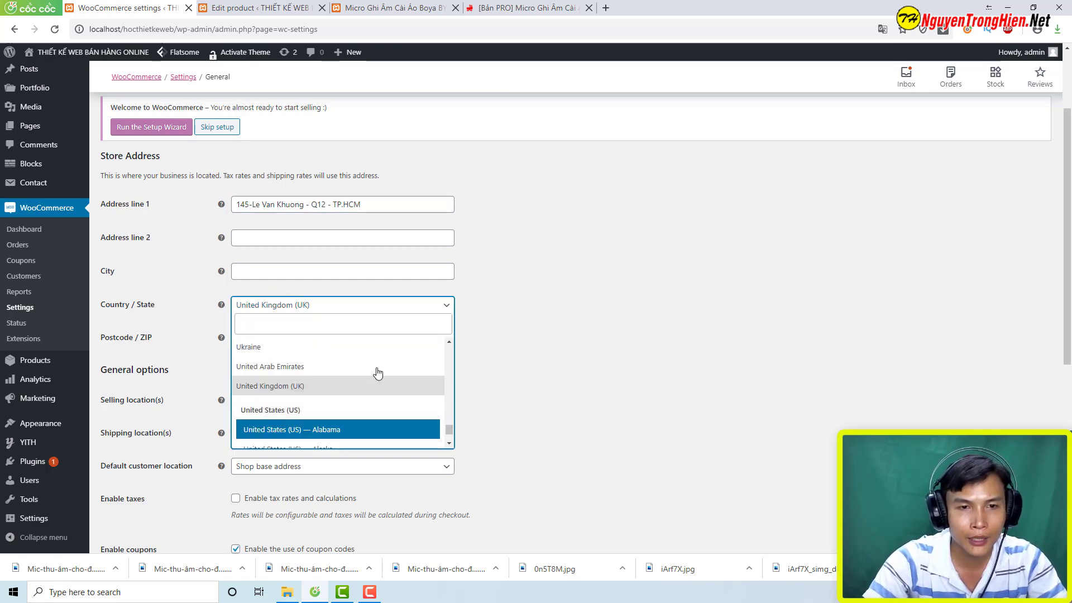
text(vie)
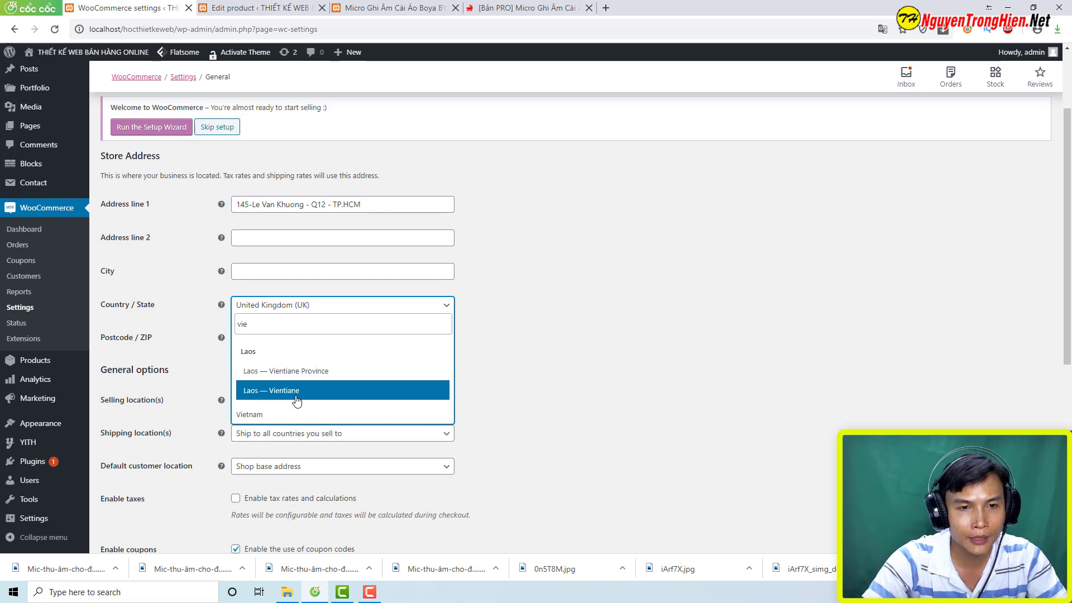
click(249, 414)
click(277, 272)
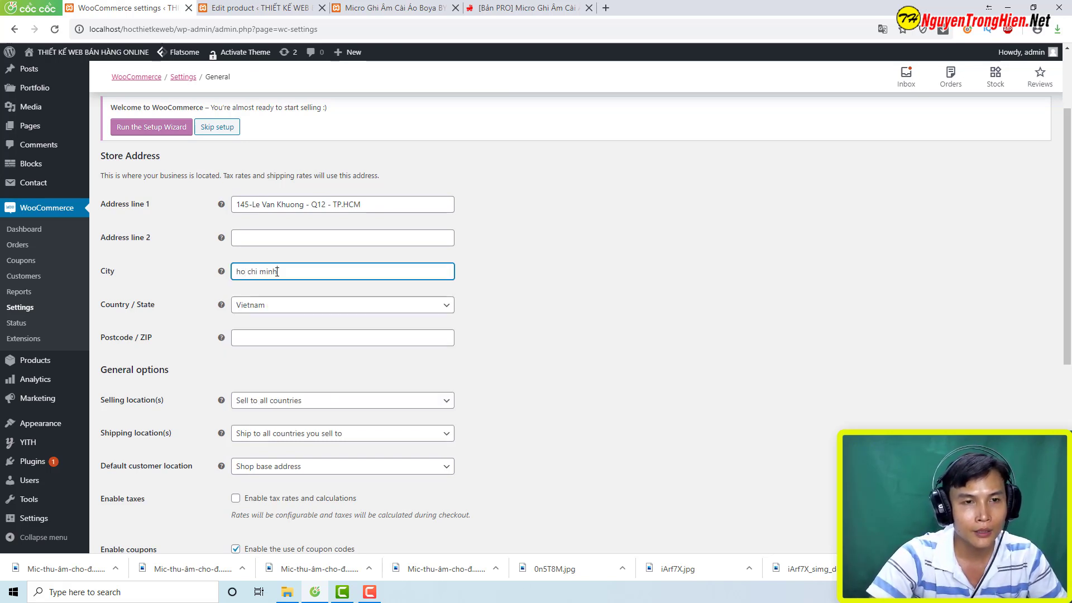
click(262, 338)
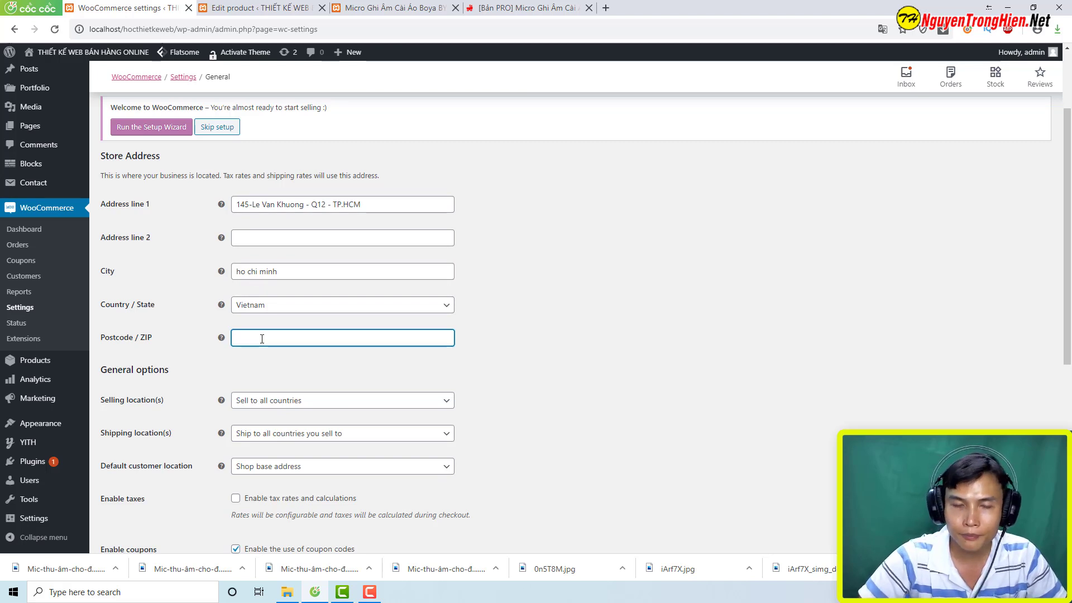
text(700000)
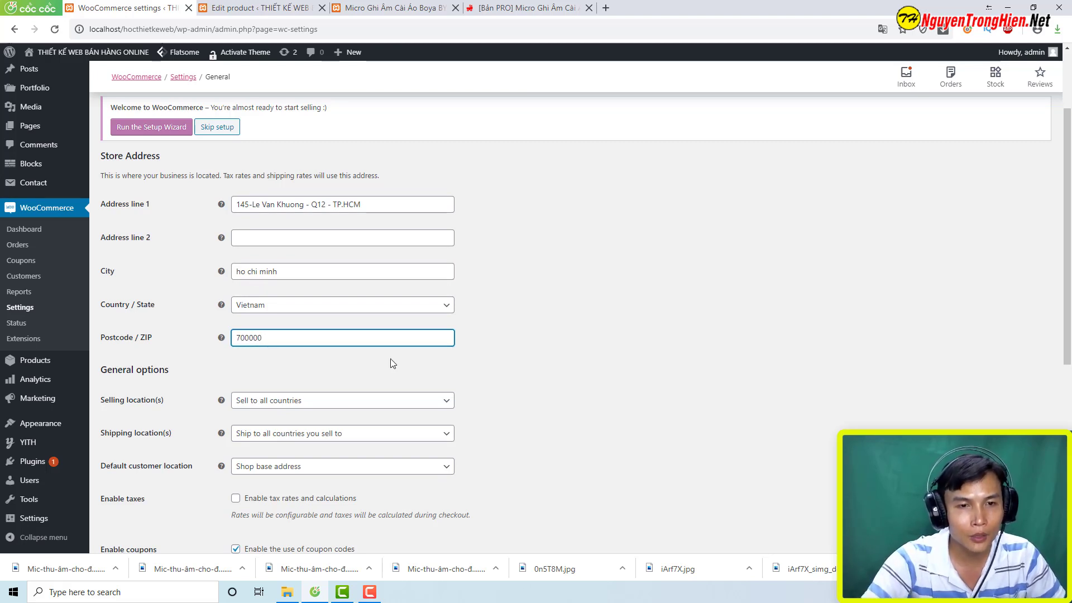
click(377, 367)
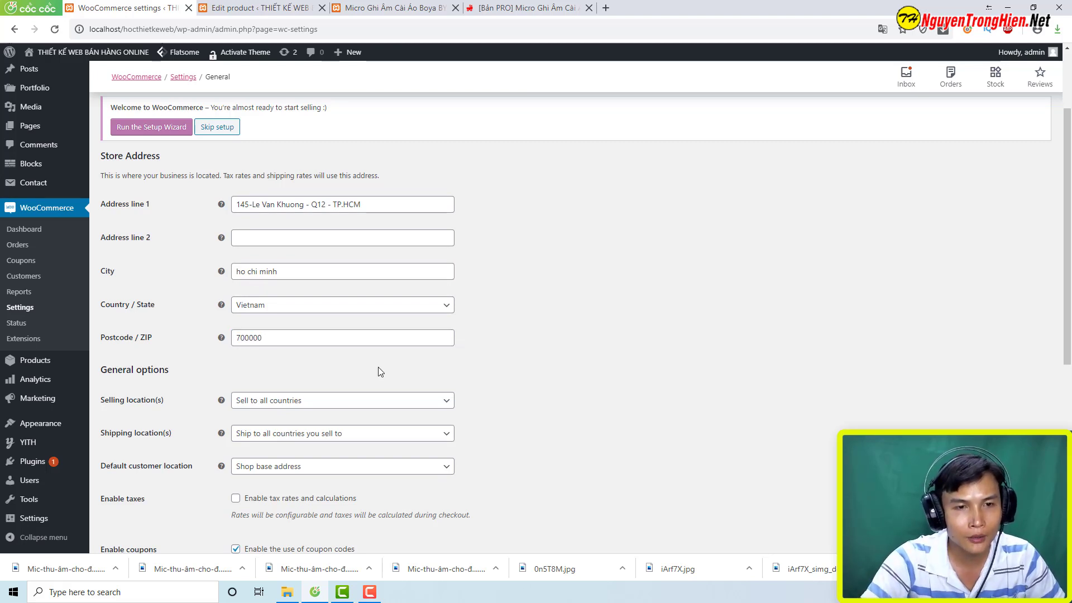
- Set the shop's currency to Vietnamese đồng (₫) in the currency options
scroll(368, 413, down, 3)
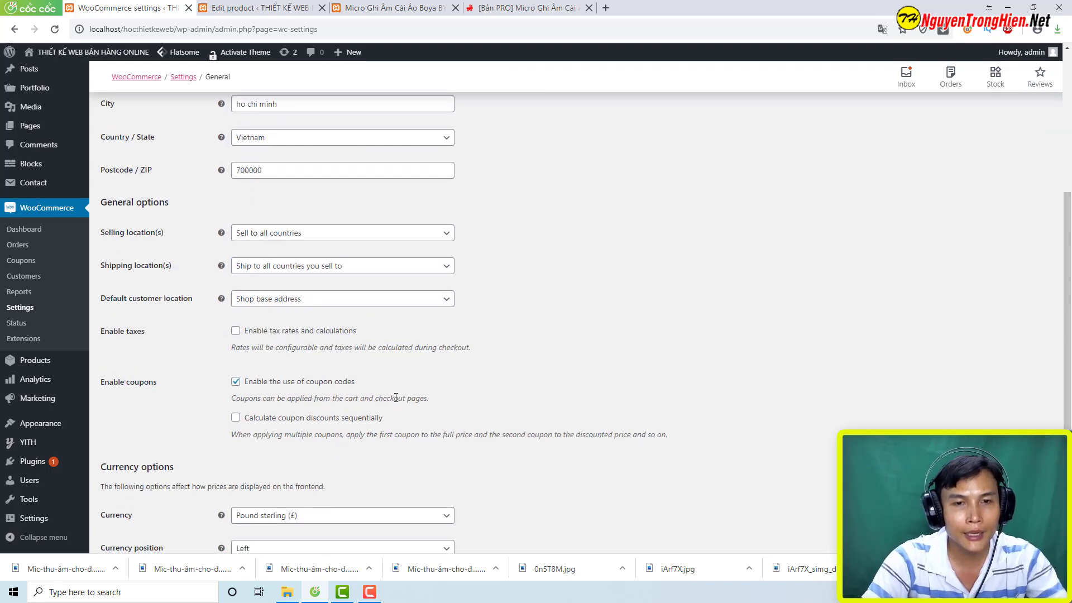
scroll(396, 398, down, 4)
click(307, 327)
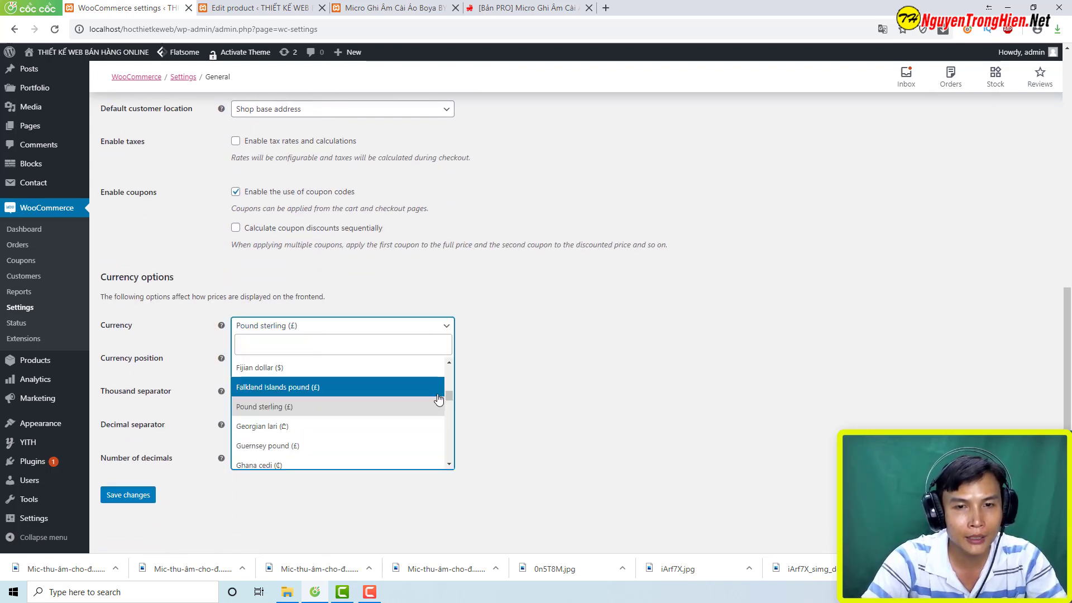
drag(450, 394, 453, 459)
scroll(319, 450, up, 3)
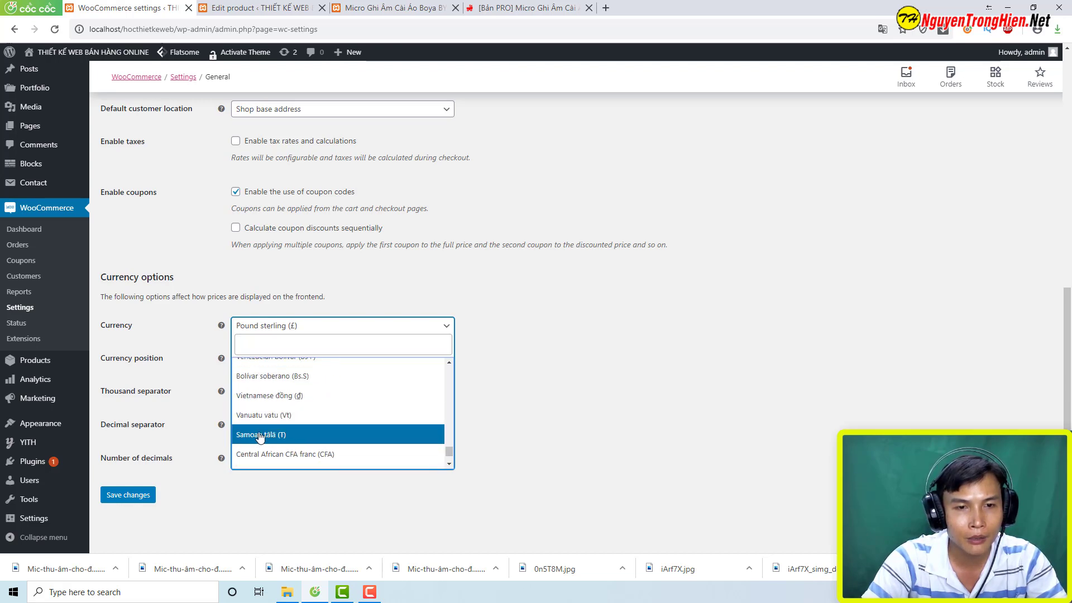
click(265, 396)
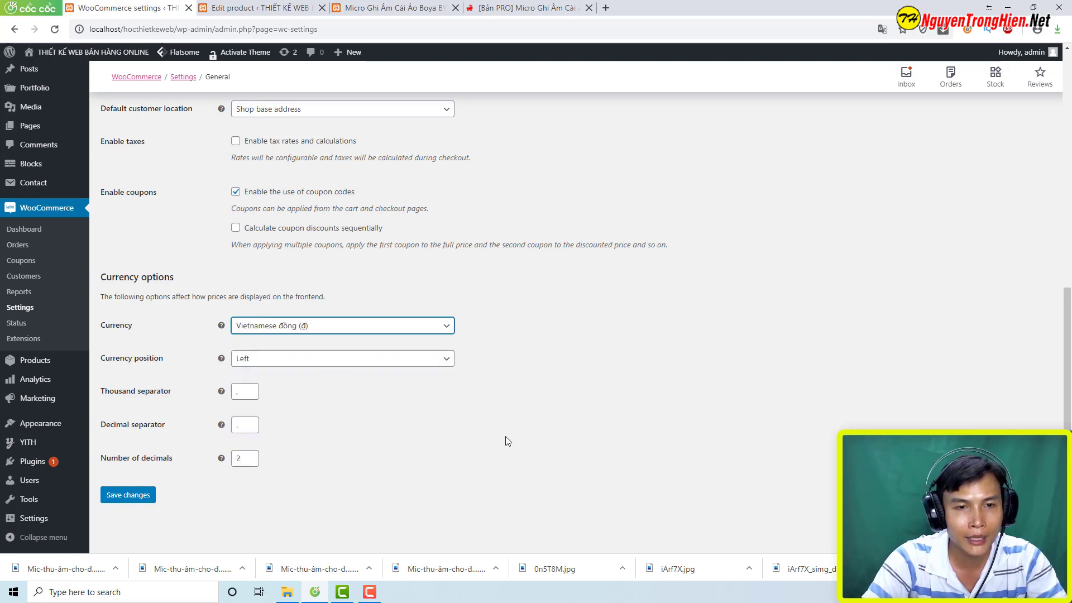
- Set the thousand separator to a period and the number of decimals to 0, checking the product page's price format, and save the settings
click(243, 392)
text(.)
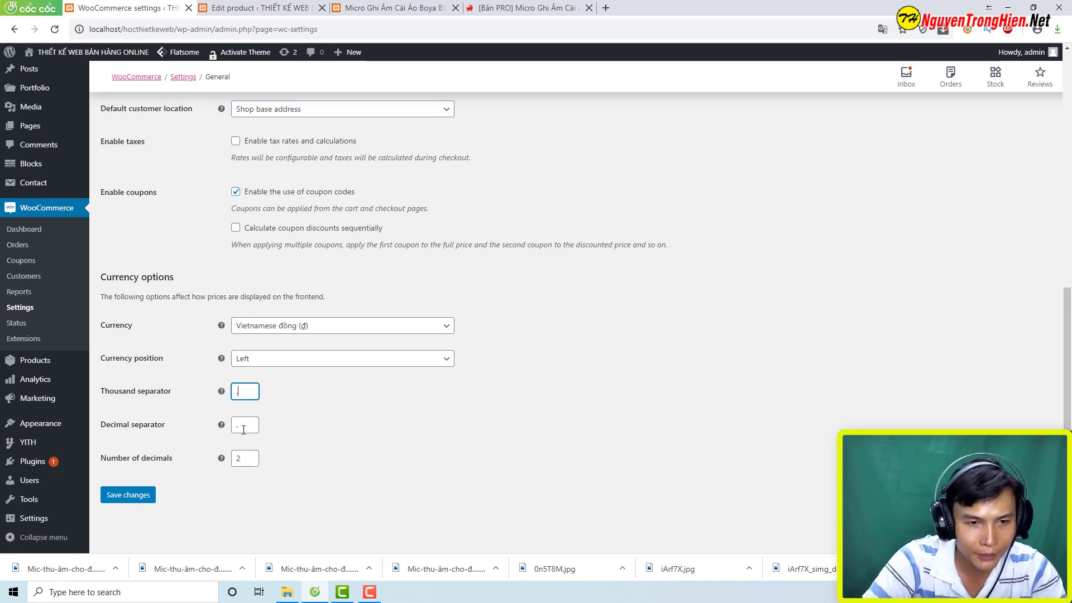
key(Tab)
key(BackSpace)
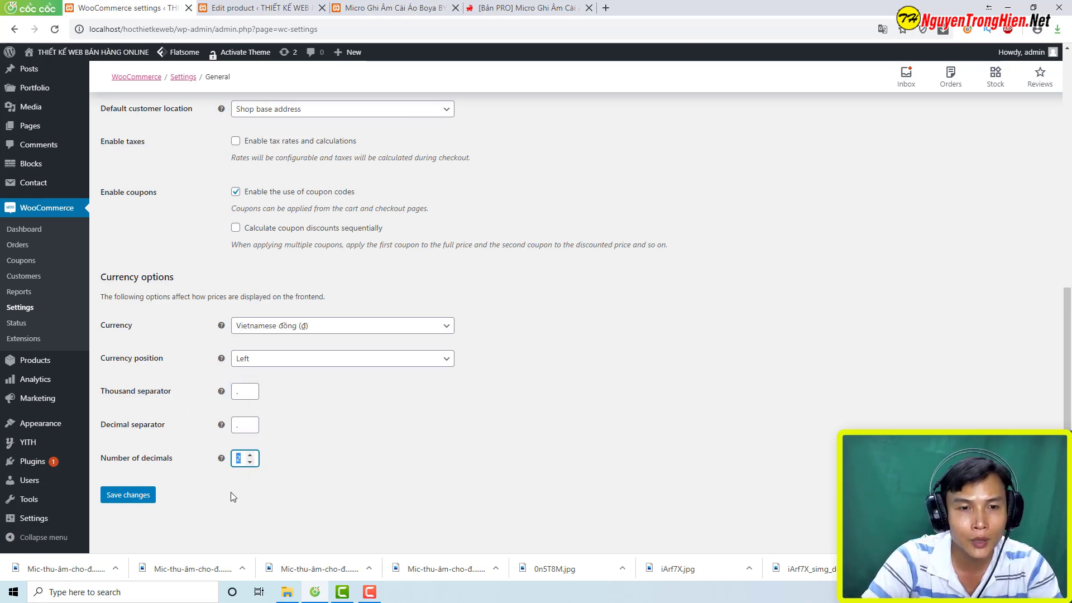
click(377, 5)
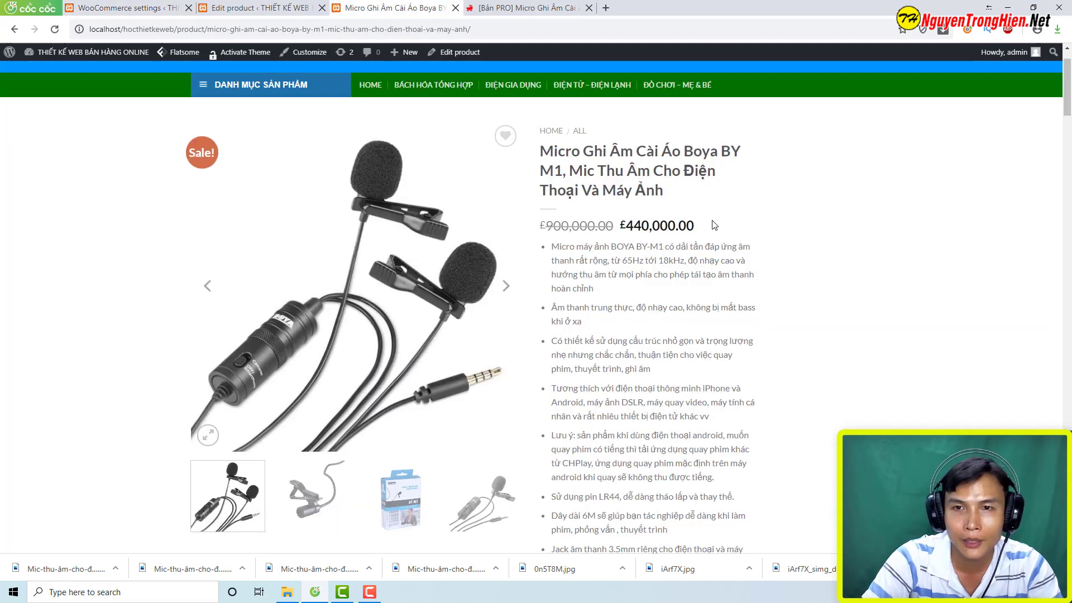
drag(675, 229, 697, 227)
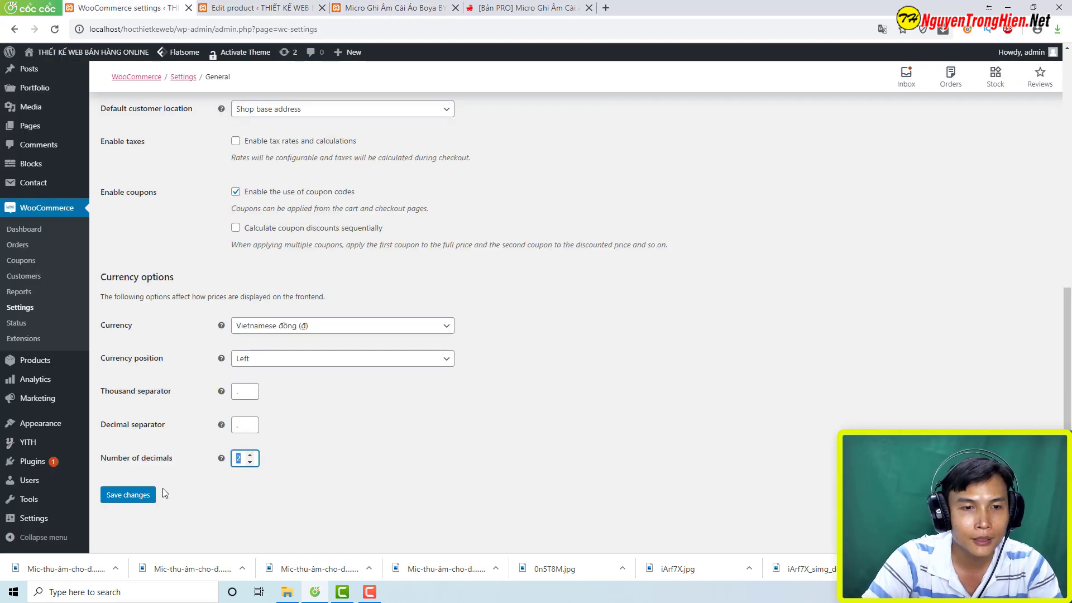
click(126, 8)
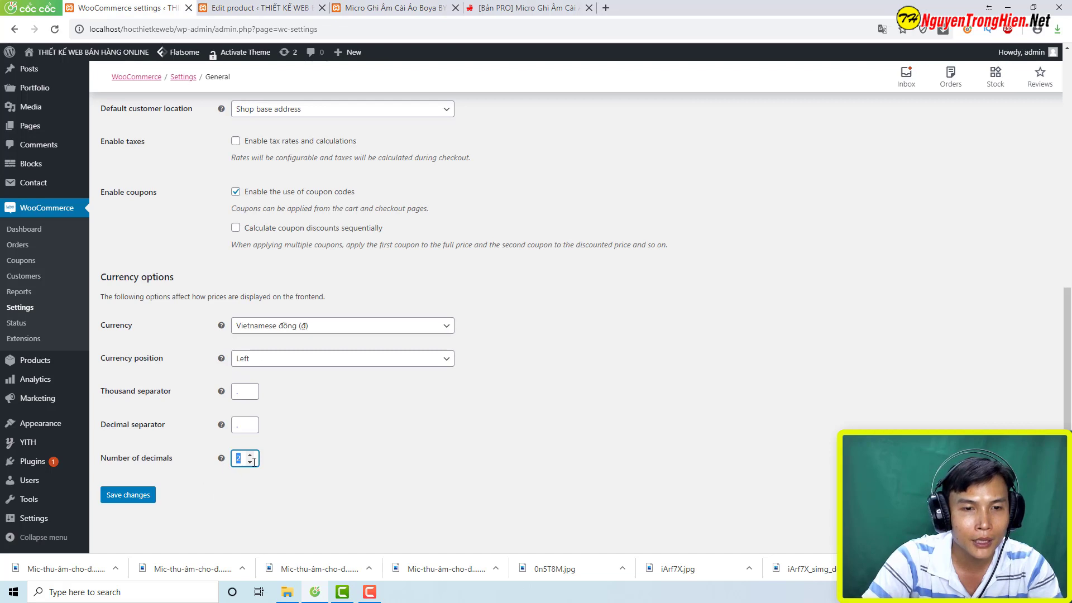
click(133, 498)
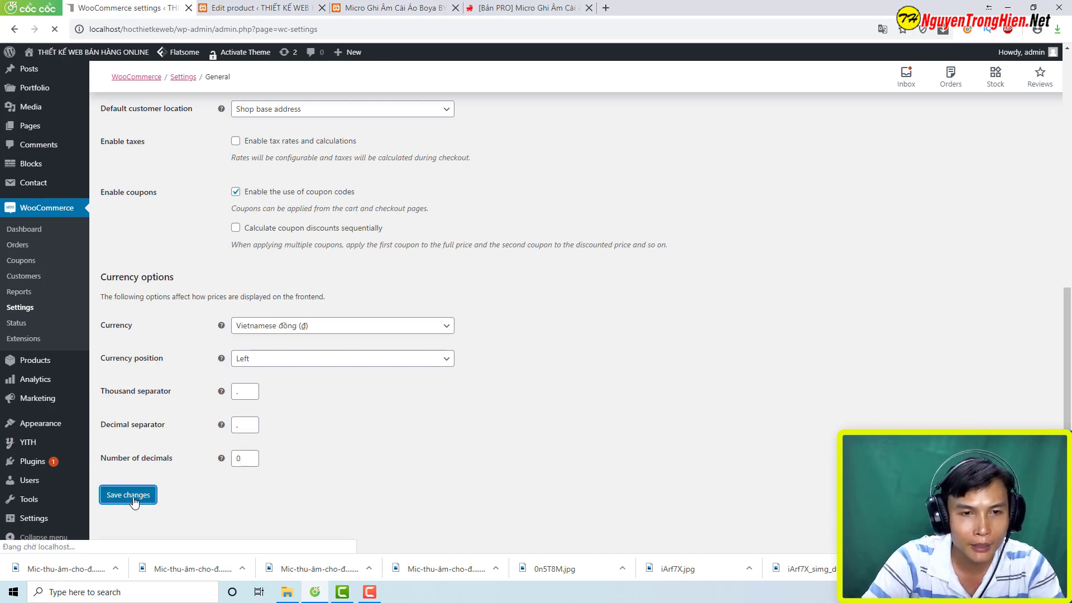
- Reload the Boya microphone's product page and examine the currency symbol and number format of its regular and sale prices
click(374, 7)
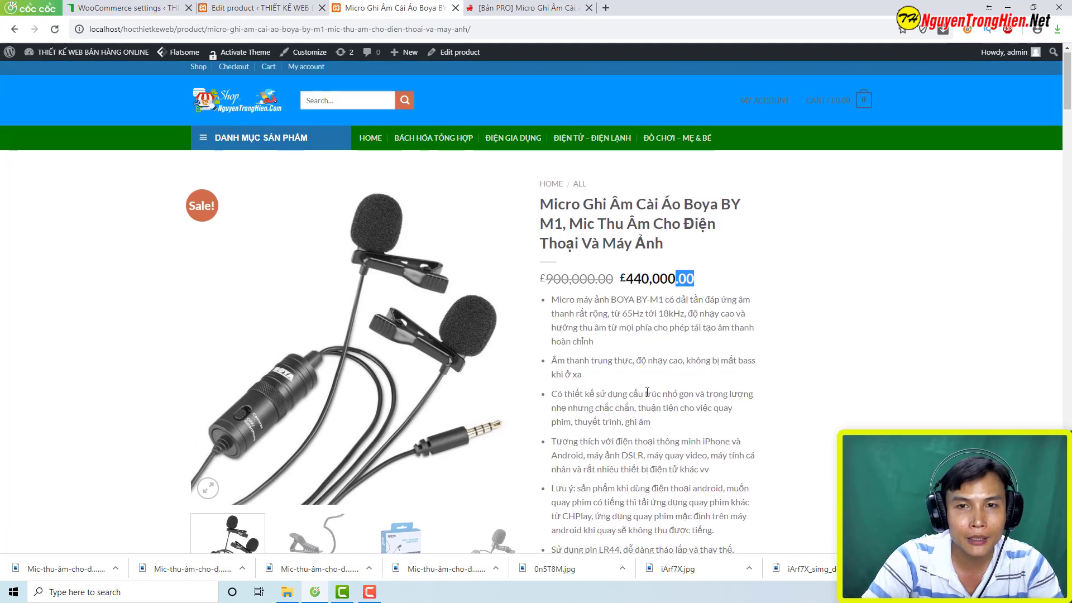
scroll(647, 392, up, 1)
drag(552, 281, 776, 284)
click(735, 282)
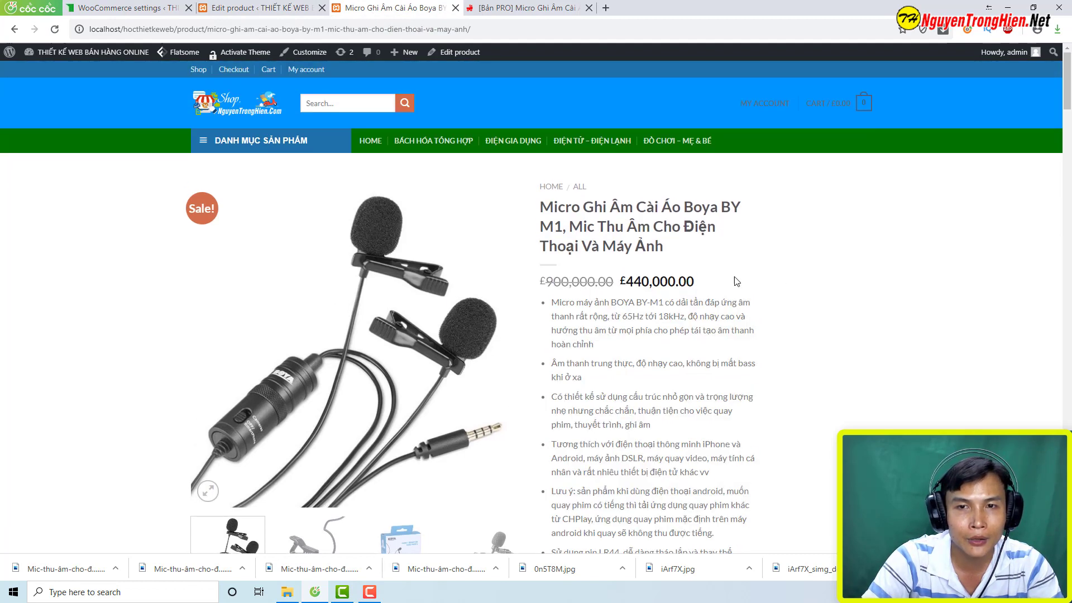
click(54, 29)
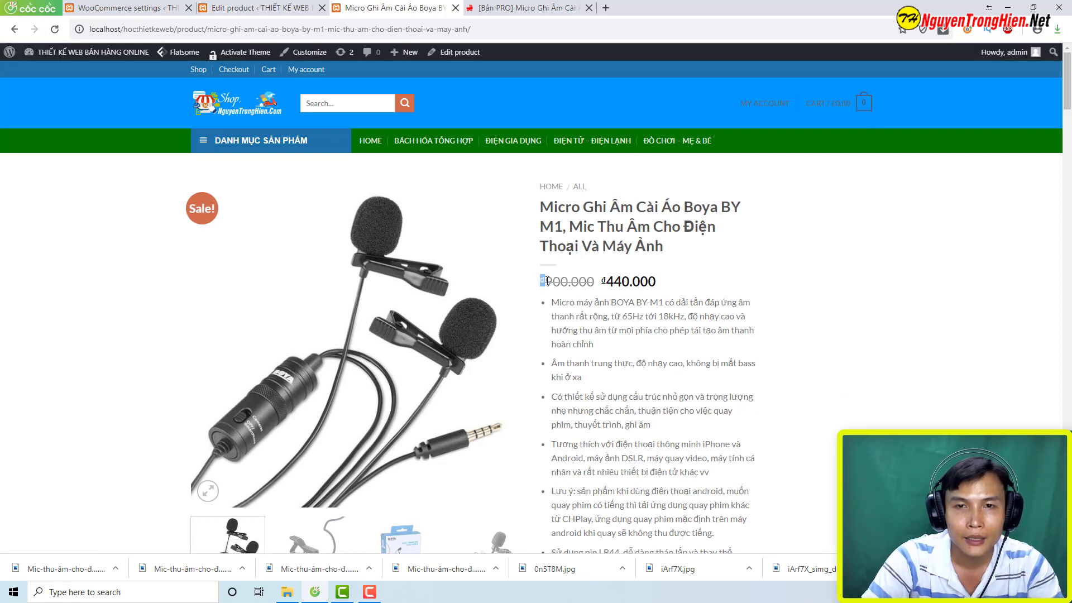
drag(549, 281, 678, 284)
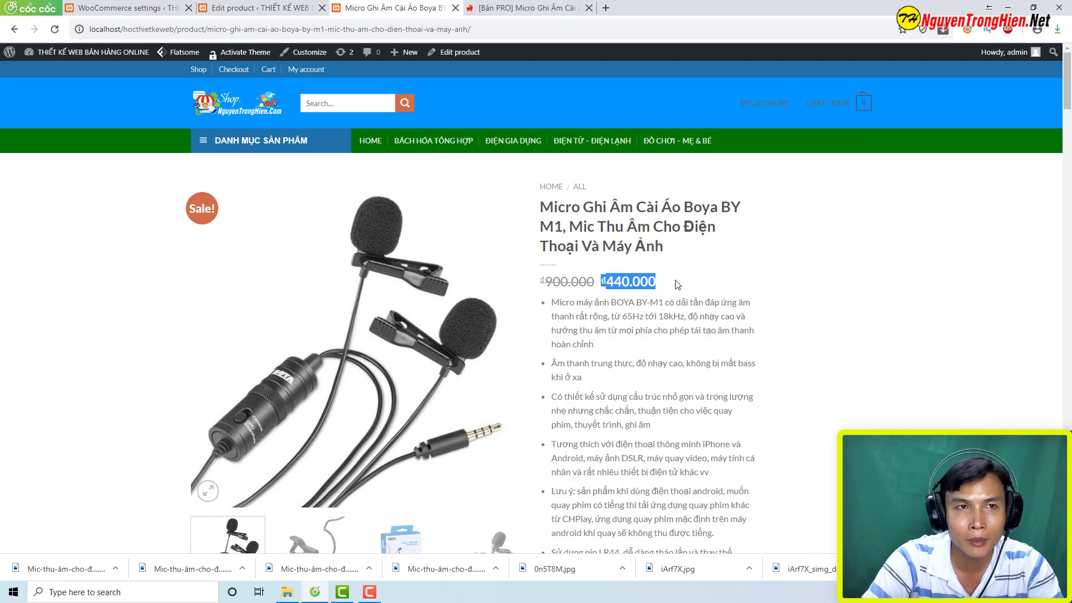
click(686, 329)
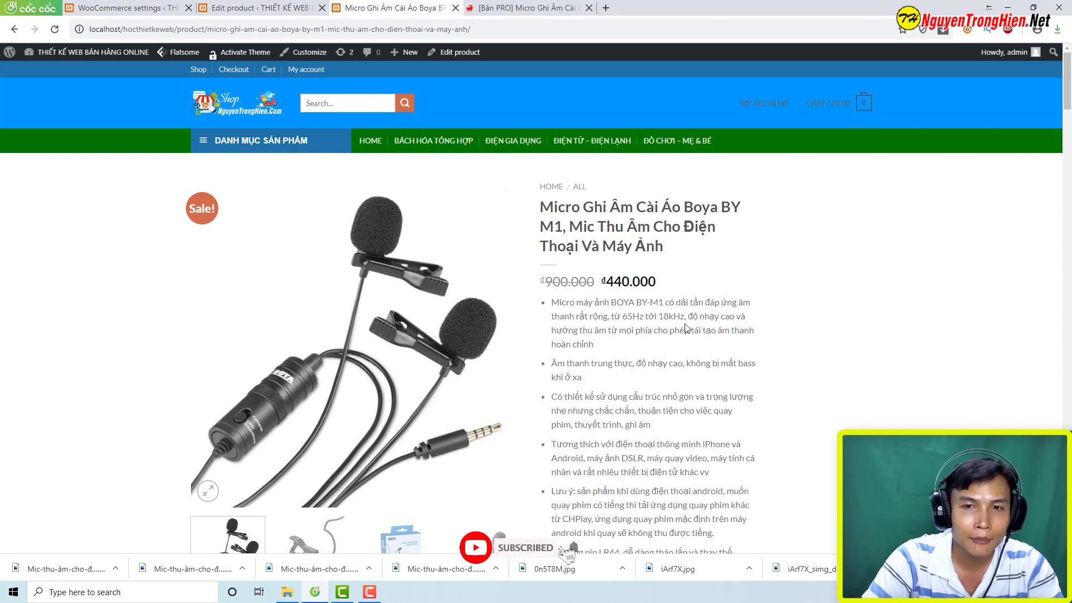
drag(541, 281, 565, 281)
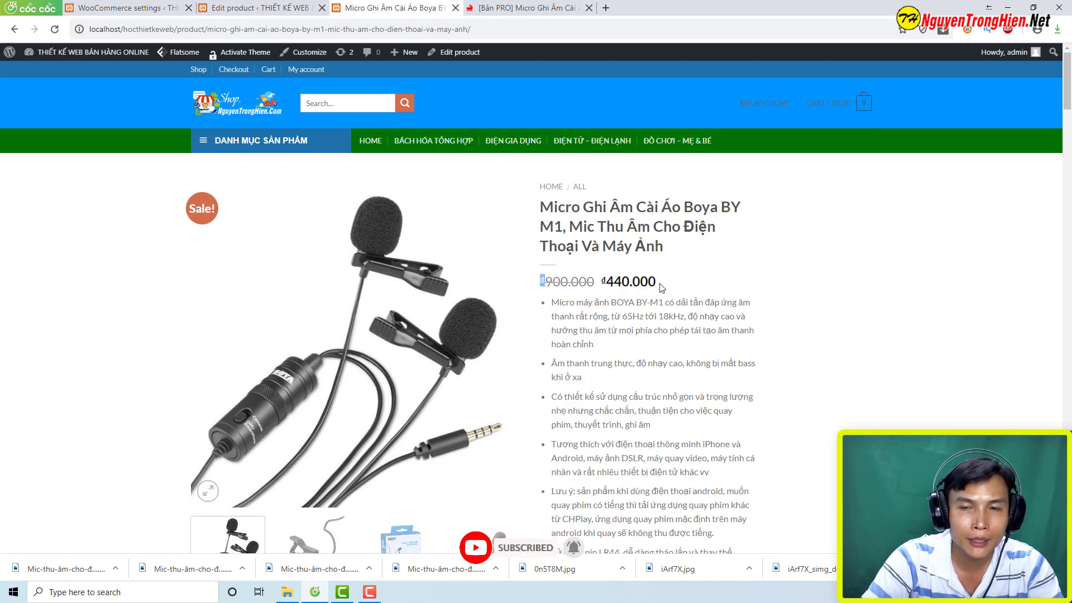
- Set the currency position to Right in the WooCommerce general settings and save the changes
click(146, 6)
scroll(513, 463, down, 8)
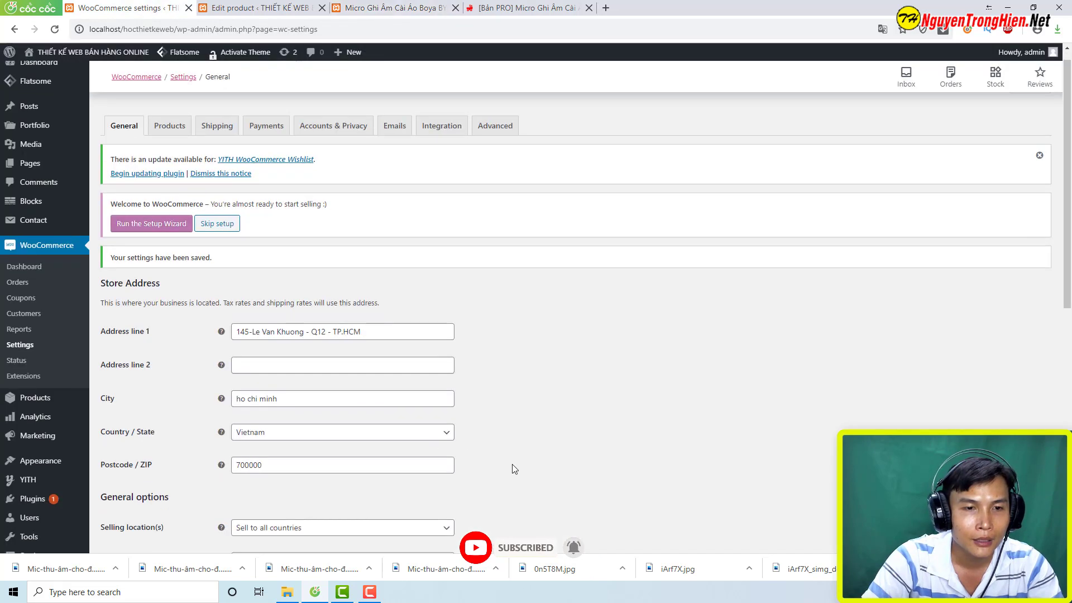
scroll(513, 461, down, 1)
click(311, 360)
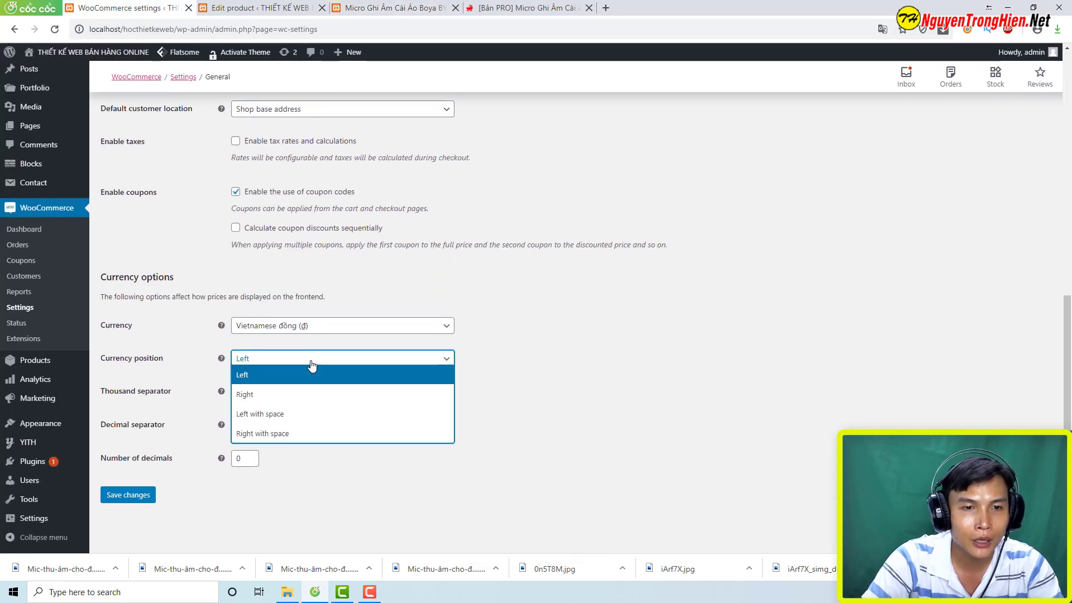
click(251, 396)
click(138, 496)
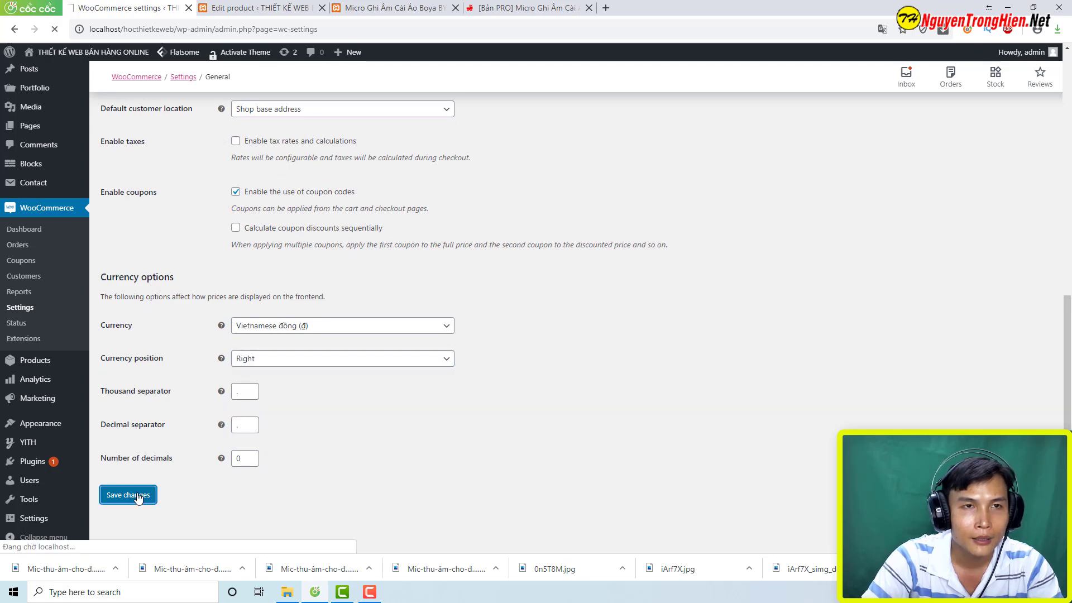
- Reload the microphone's product page and examine the currency symbol's position and the purchase buttons below the short description
click(390, 8)
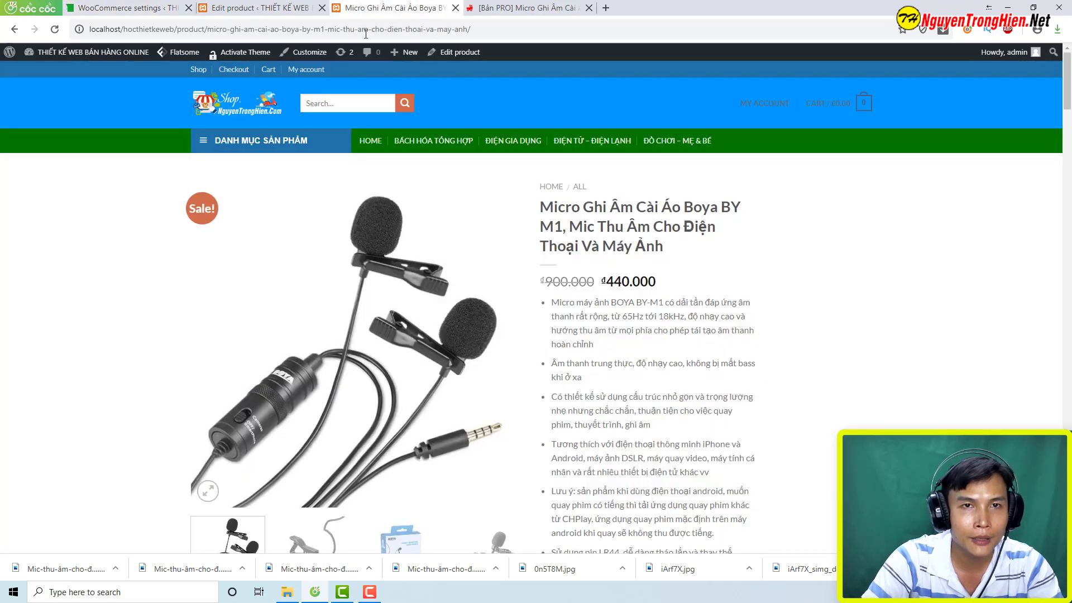
click(56, 29)
drag(646, 279, 656, 281)
click(720, 357)
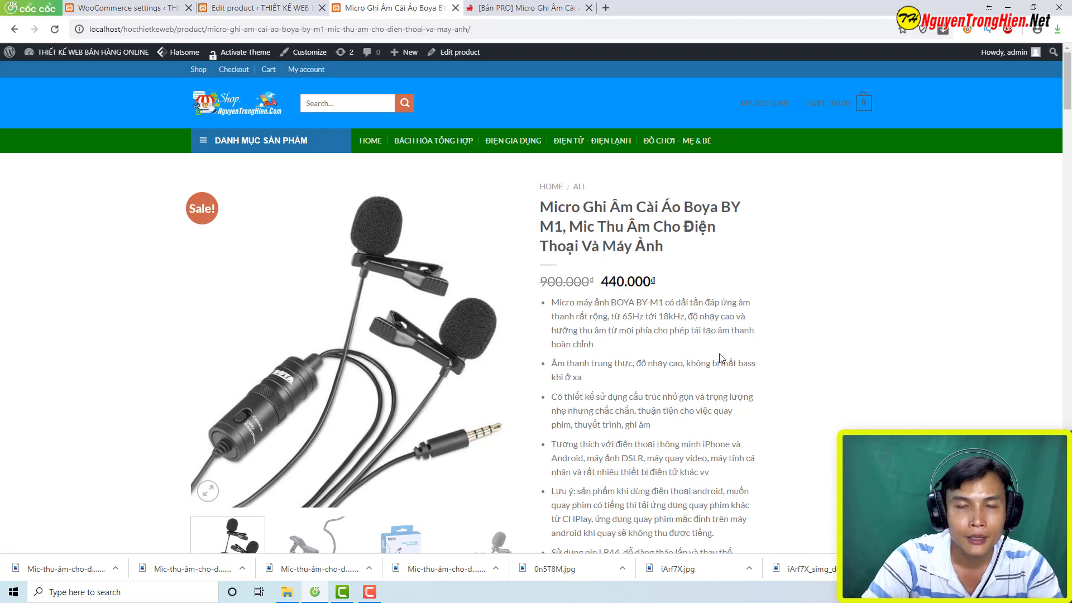
scroll(809, 447, down, 1)
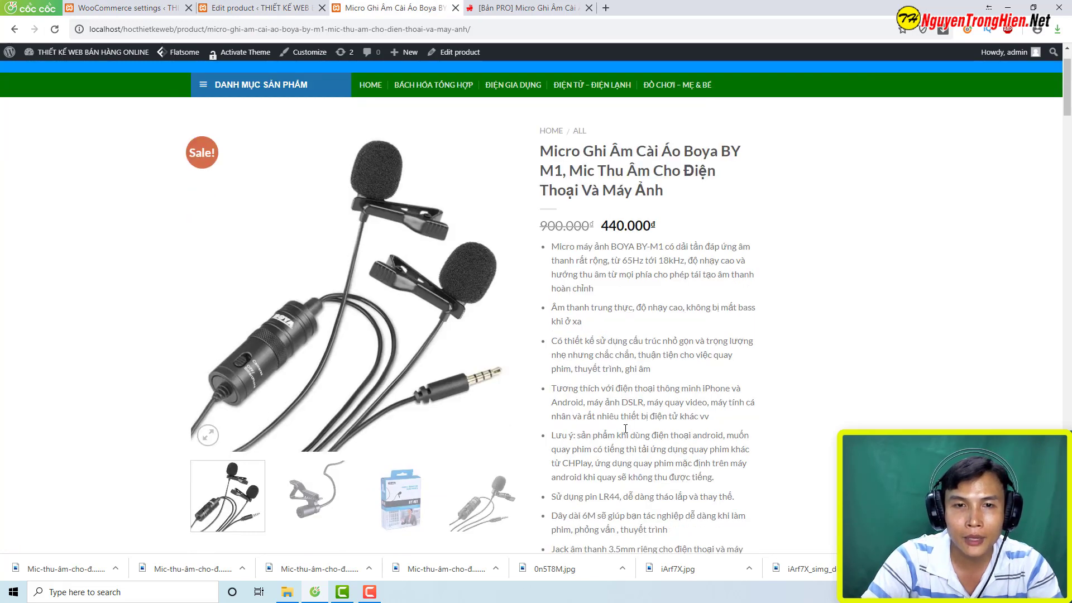
scroll(625, 429, down, 7)
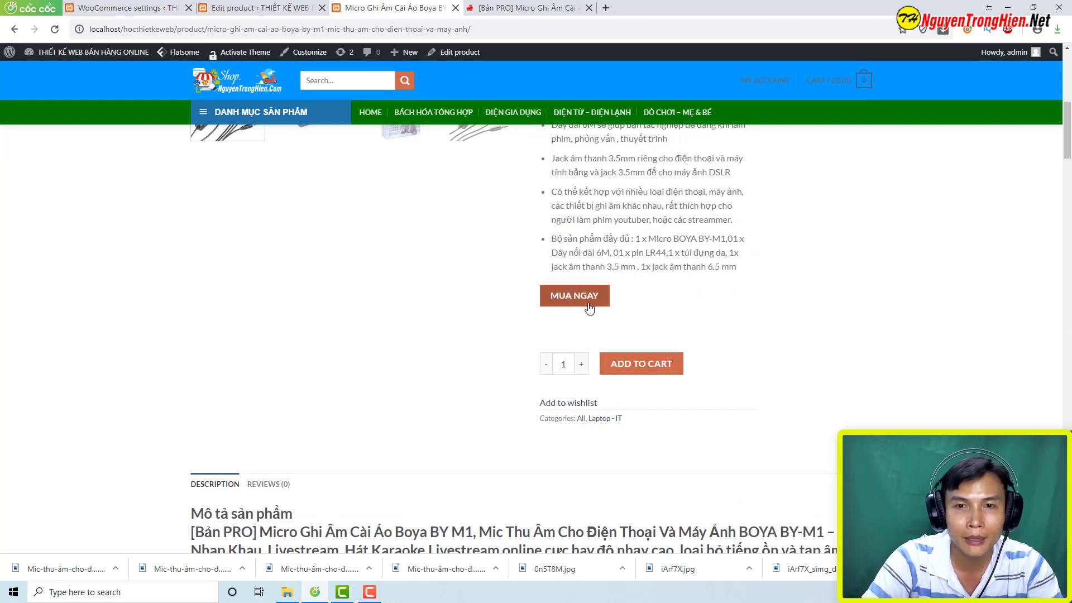
- In the product's short description source, cut the MUA NGAY button form together with the closing tags before it and the empty paragraph after it
key(ctrl+shift+Tab)
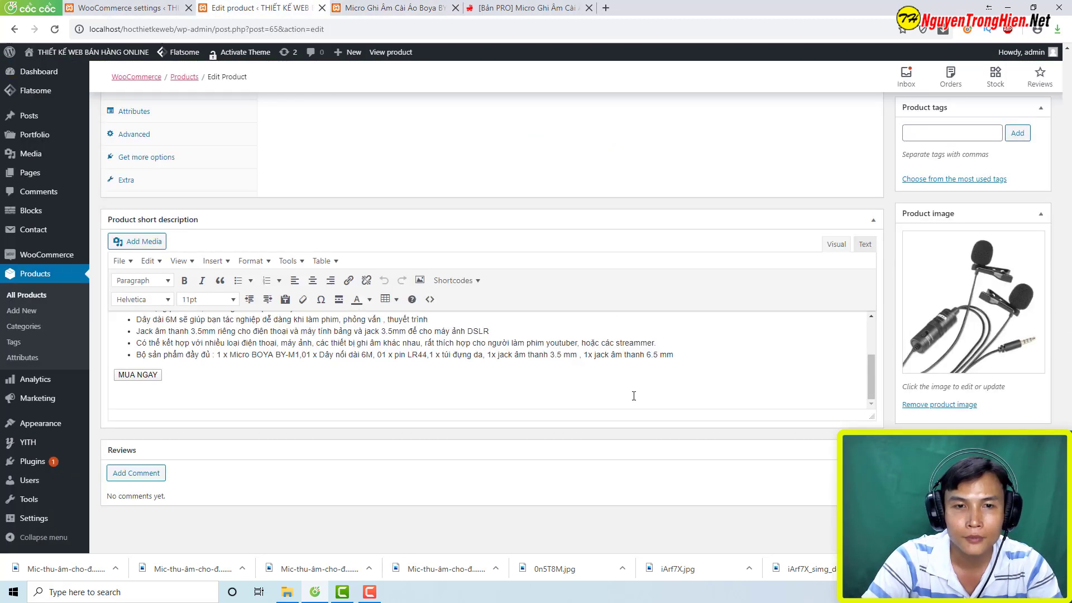
click(148, 379)
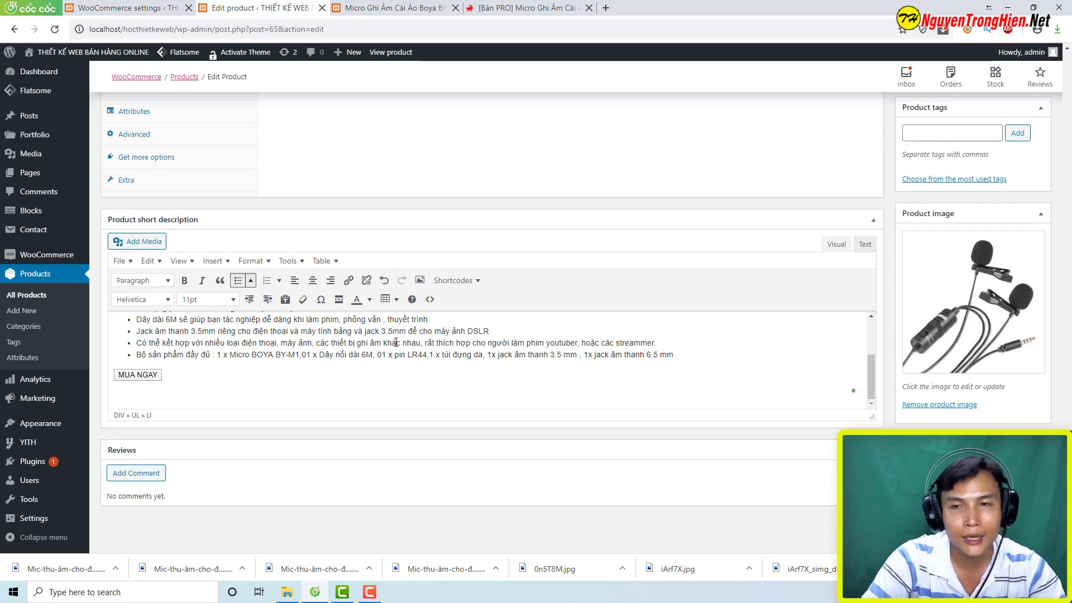
double_click(138, 374)
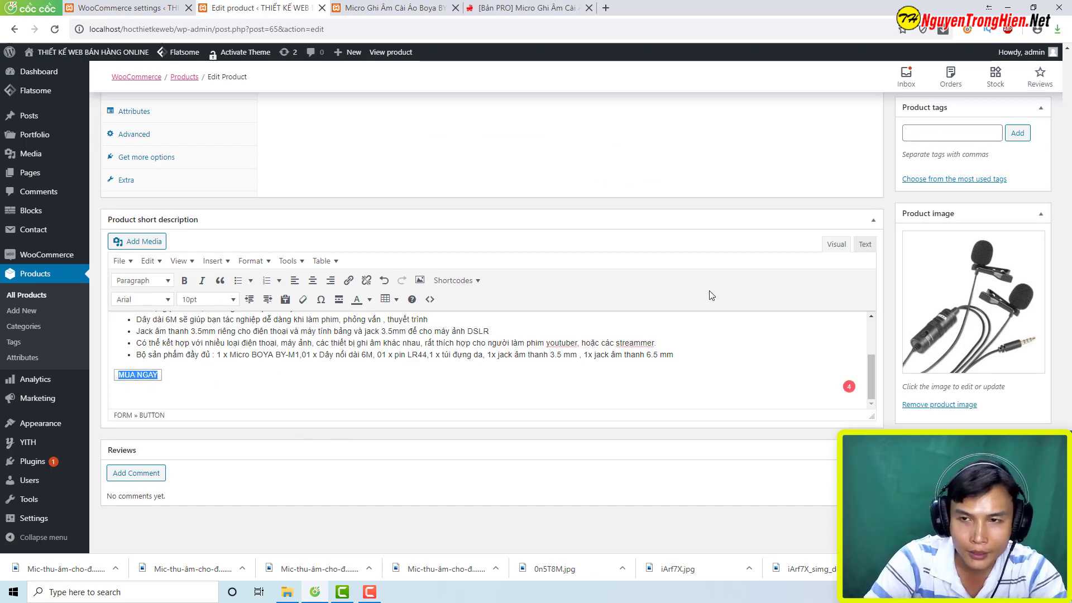
click(865, 244)
scroll(293, 399, down, 5)
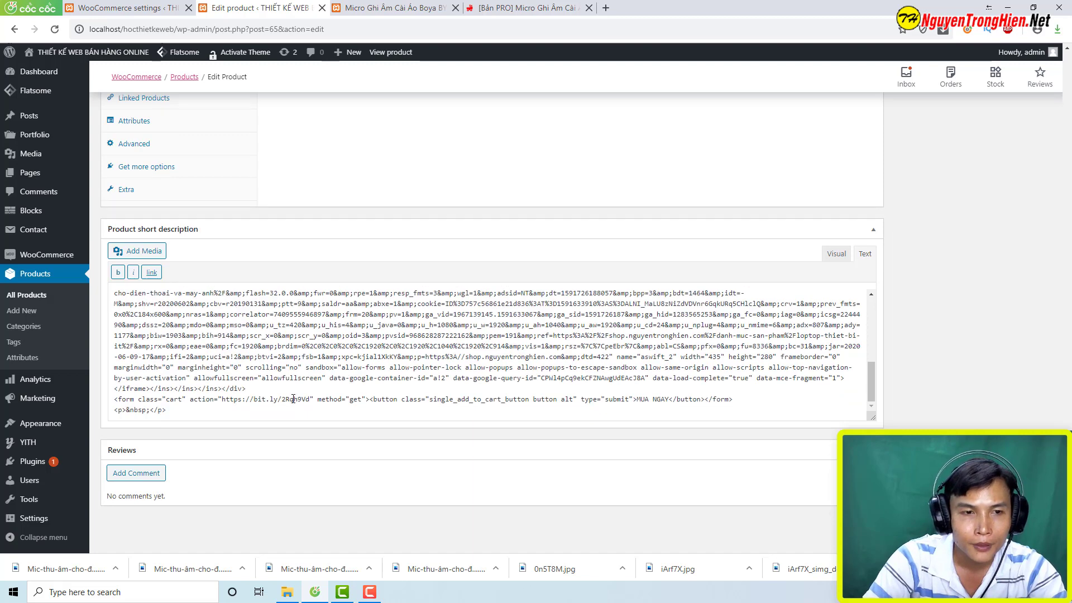
drag(188, 413, 115, 390)
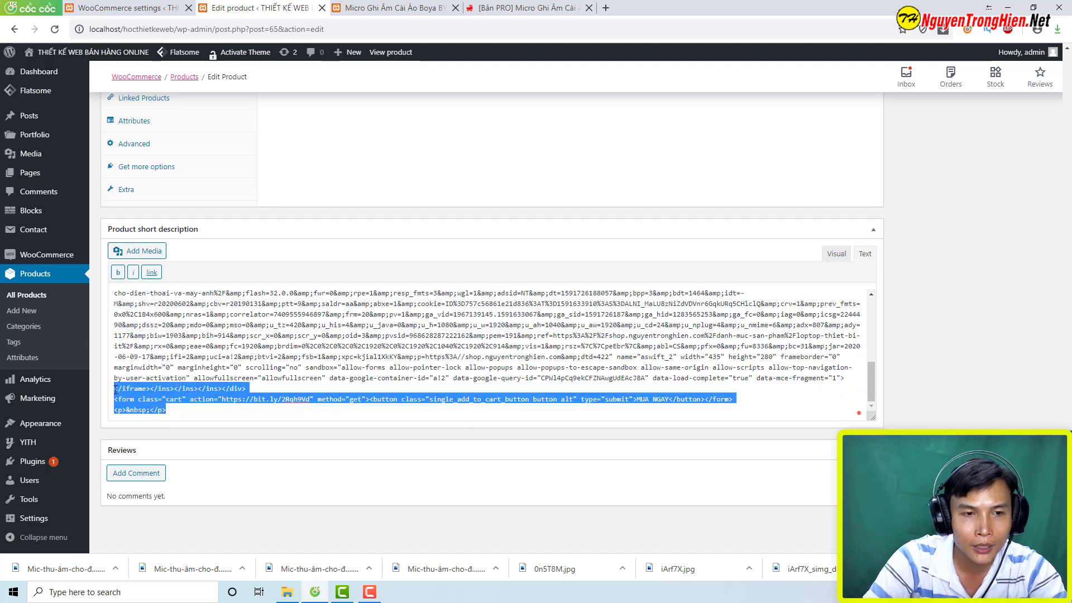
key(ctrl+x)
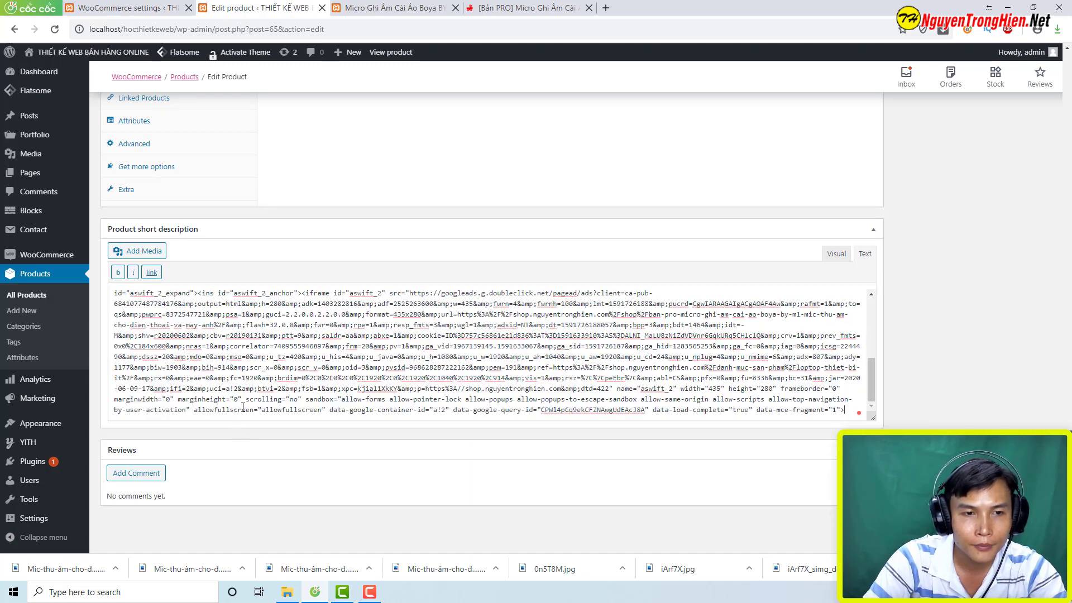
- Return the product short description to the visual editor and update the published product
click(837, 254)
scroll(949, 413, up, 6)
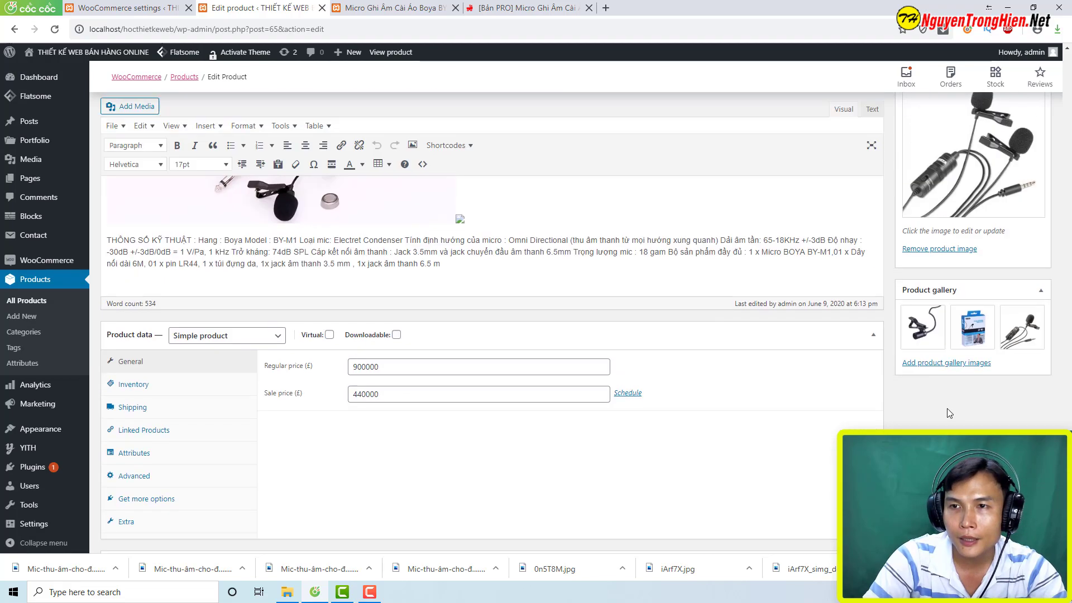
scroll(123, 488, down, 6)
scroll(491, 268, up, 7)
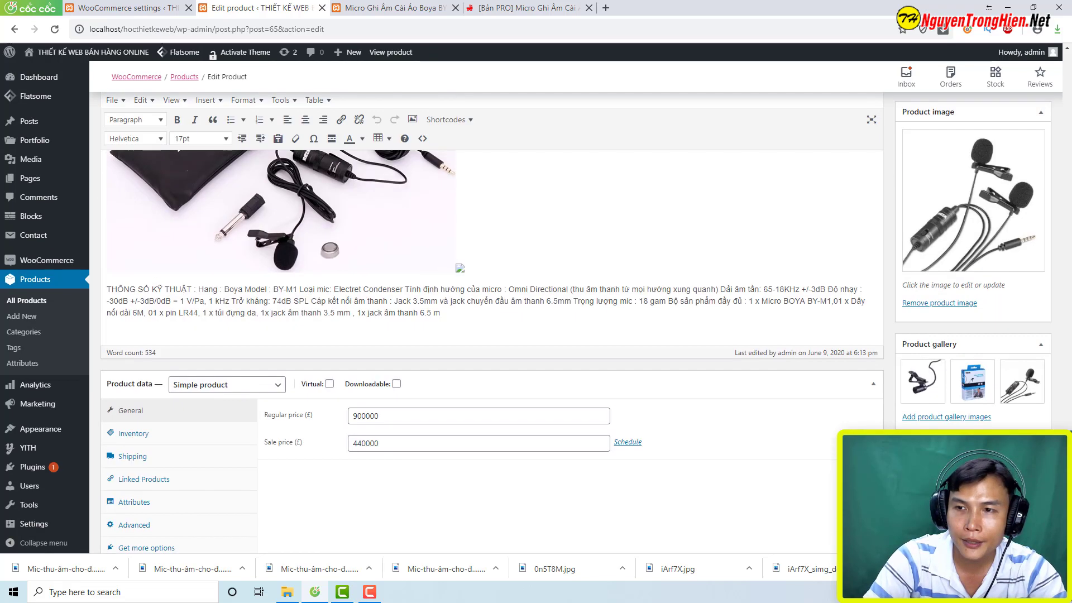
scroll(491, 268, up, 7)
click(1025, 231)
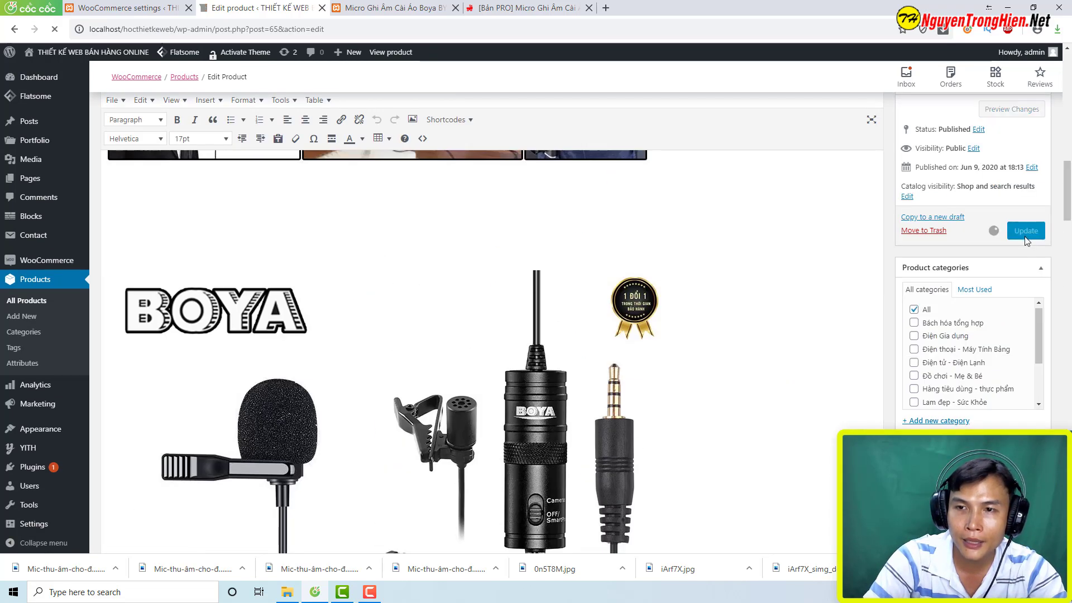
- Reload the microphone's product page and examine its prices, short description and purchase controls, trying a quantity of 4
click(424, 8)
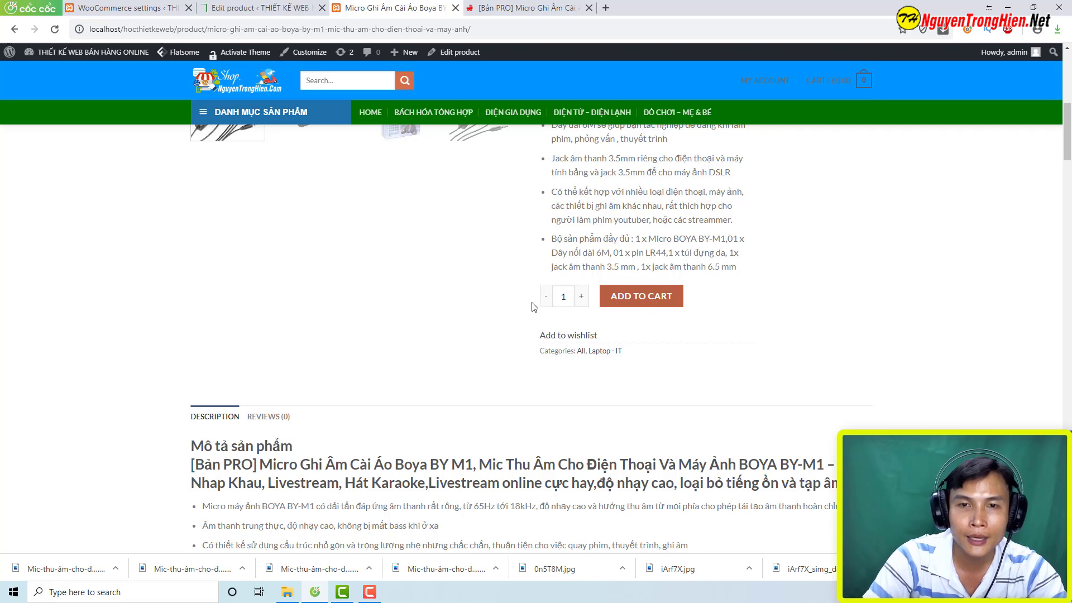
scroll(578, 302, up, 3)
scroll(599, 455, up, 5)
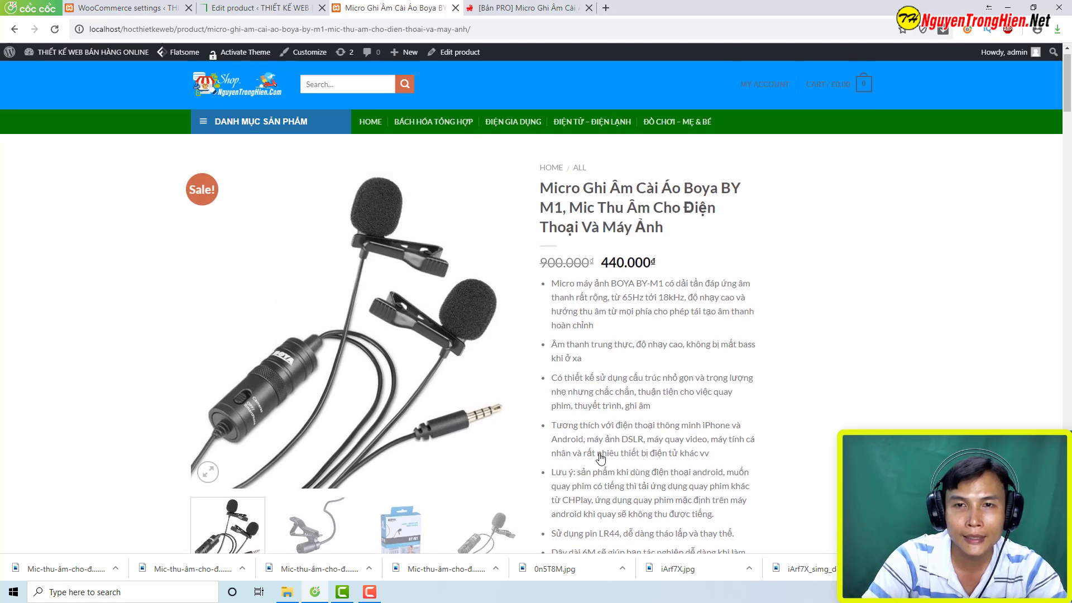
scroll(599, 458, down, 5)
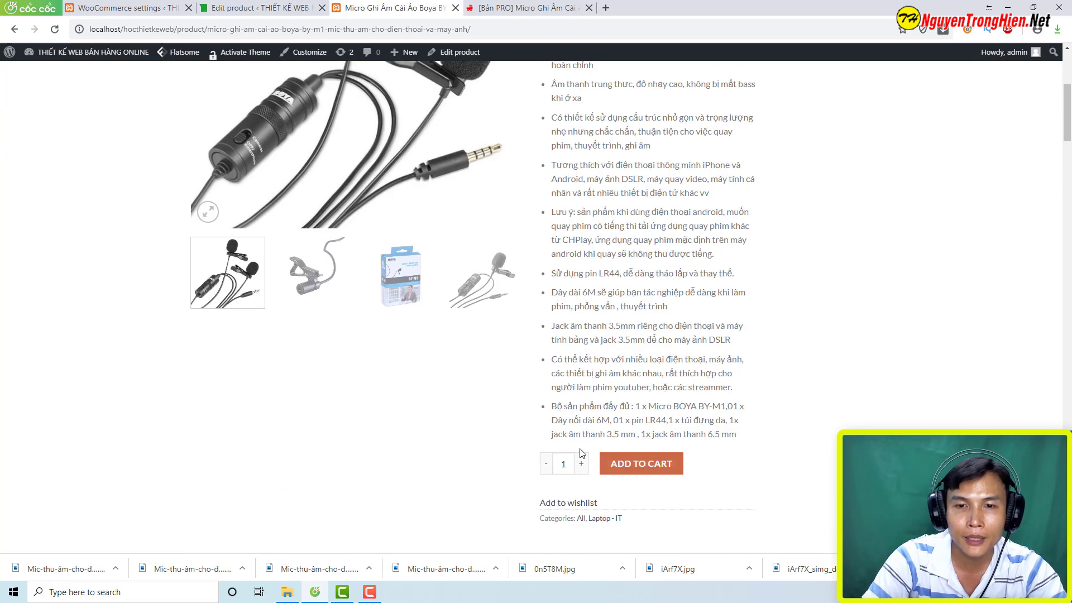
click(634, 471)
scroll(555, 464, down, 7)
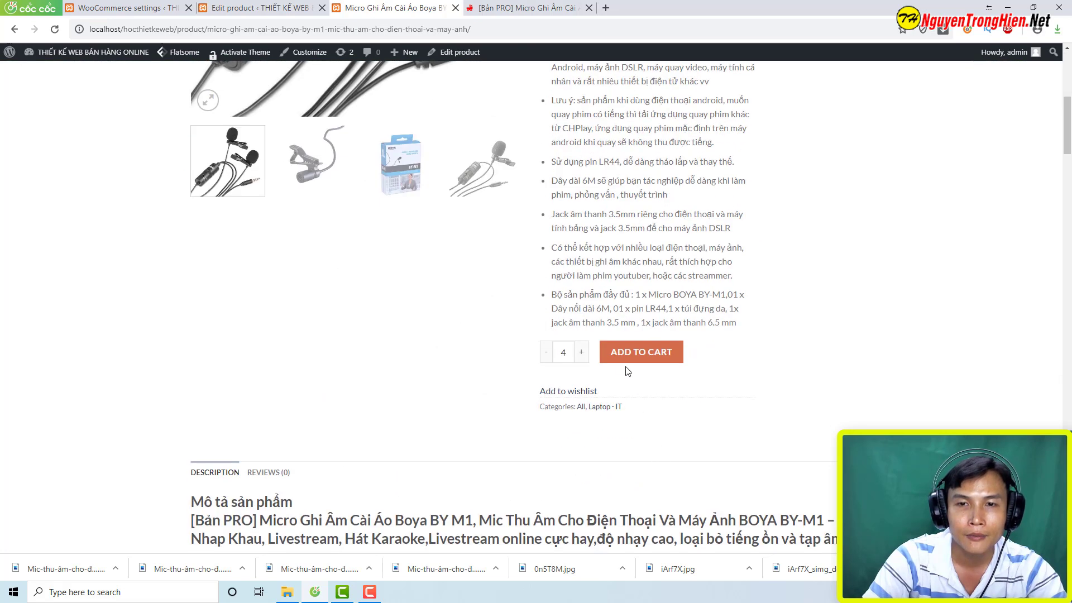
scroll(682, 376, up, 5)
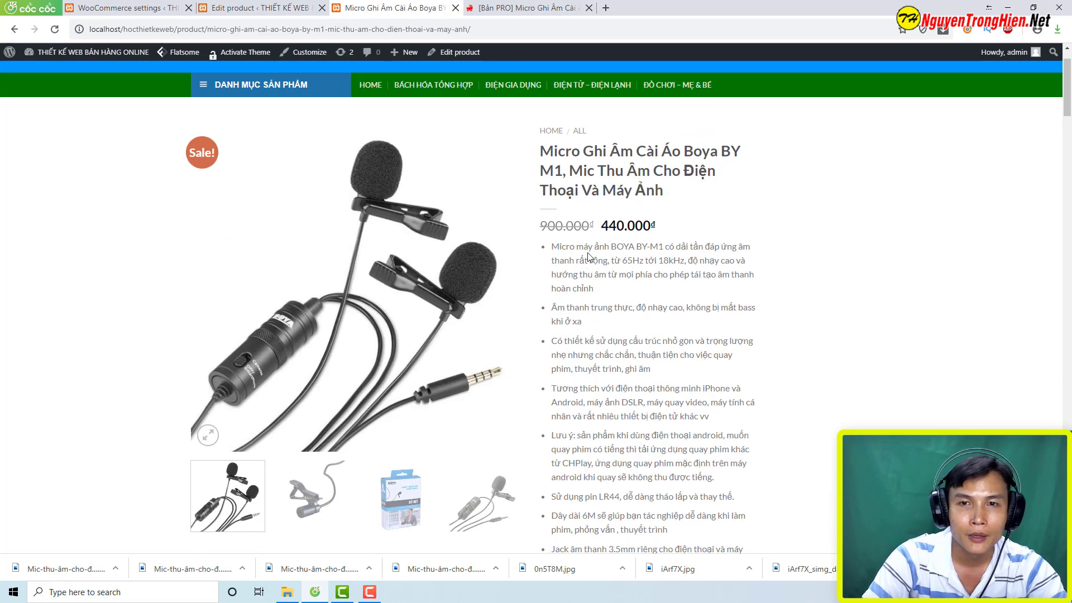
drag(588, 250, 723, 277)
click(653, 399)
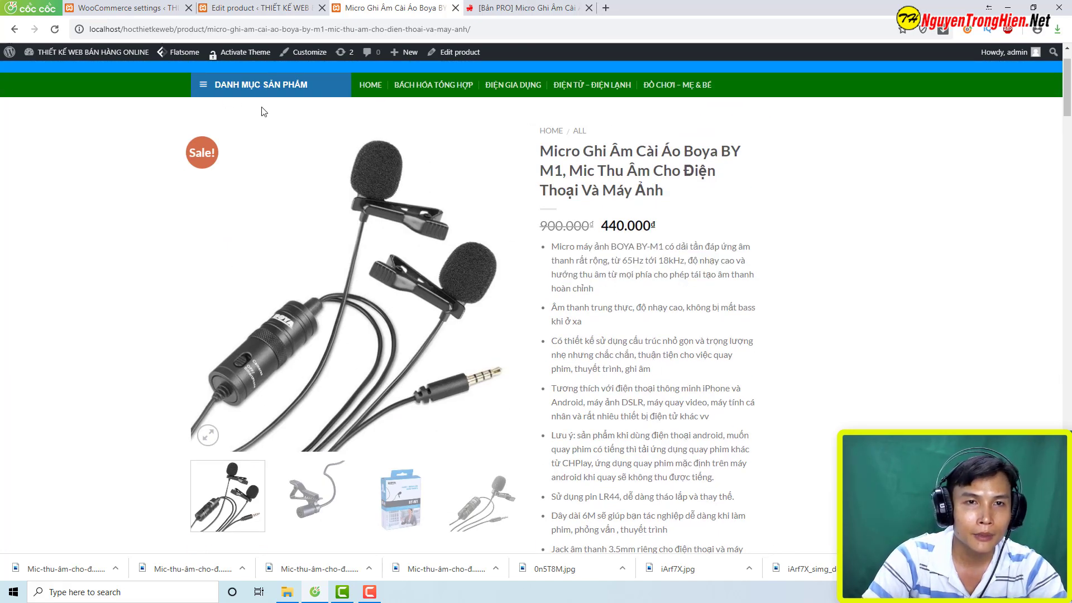
scroll(263, 112, up, 1)
- Open the shop's home page in the theme customizer and set the Header Bottom background color to #1d71ab
click(362, 143)
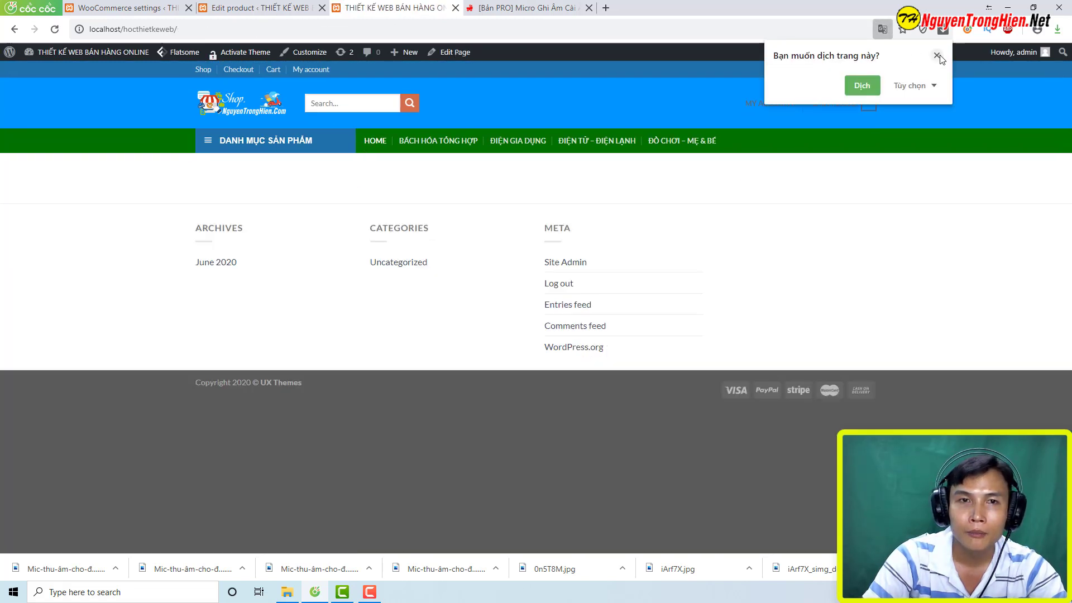
click(938, 55)
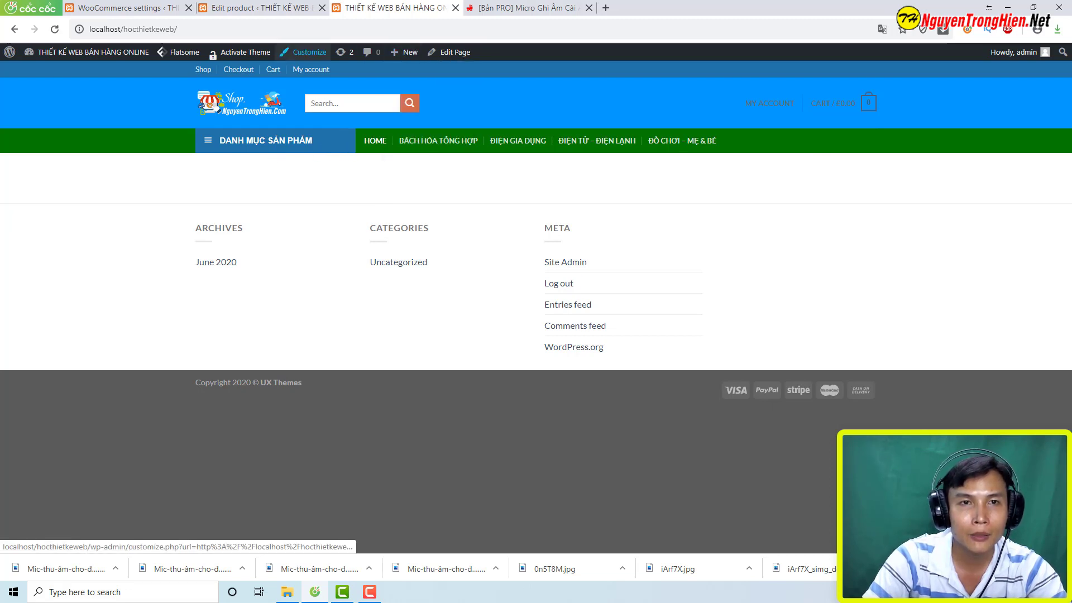
right_click(300, 50)
click(301, 52)
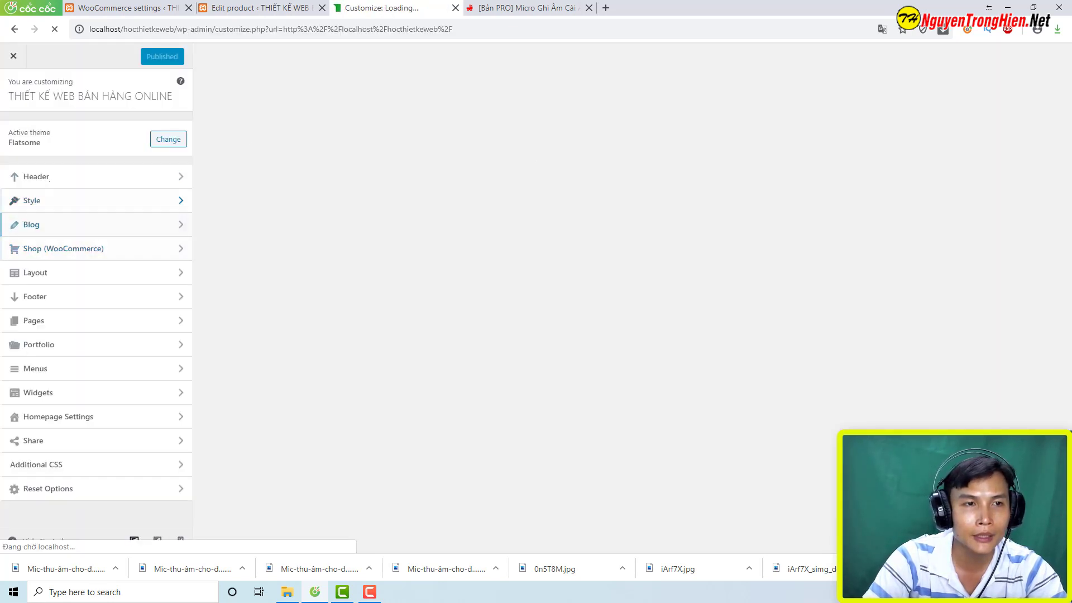
click(49, 177)
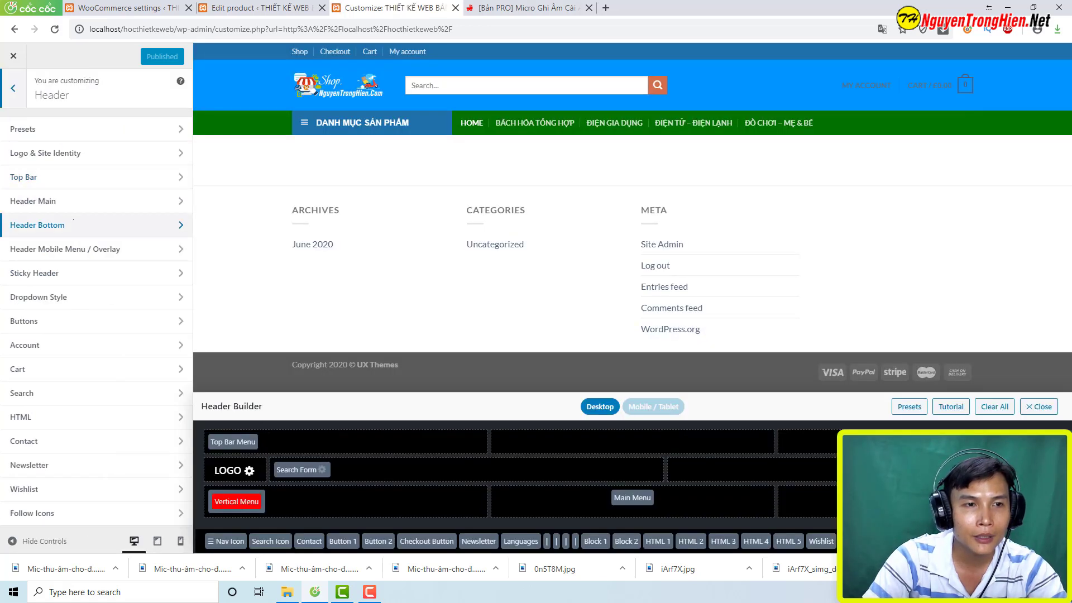
click(34, 231)
right_click(79, 219)
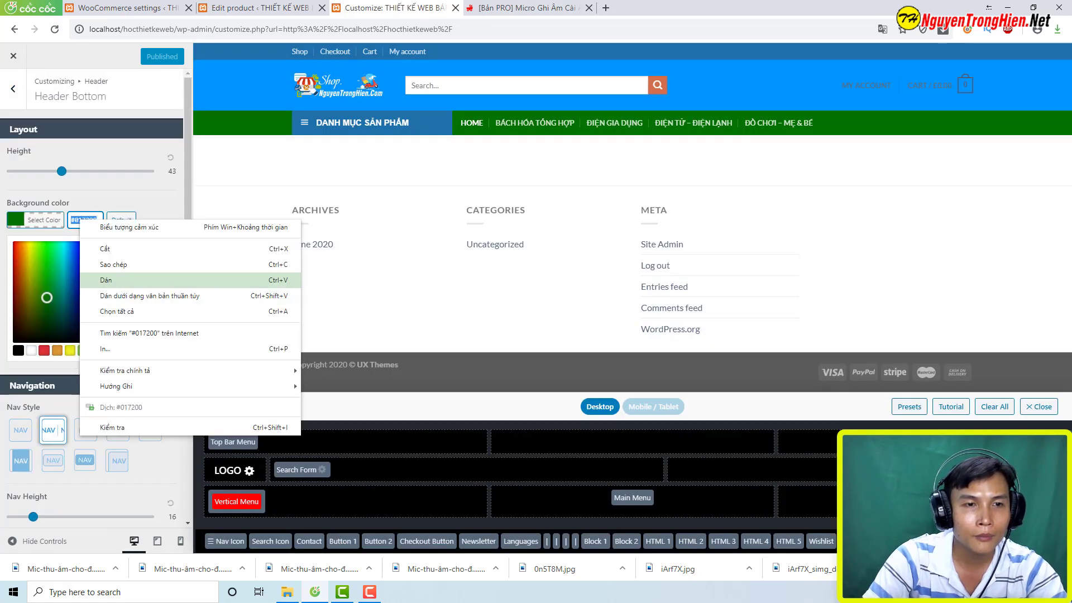
click(100, 279)
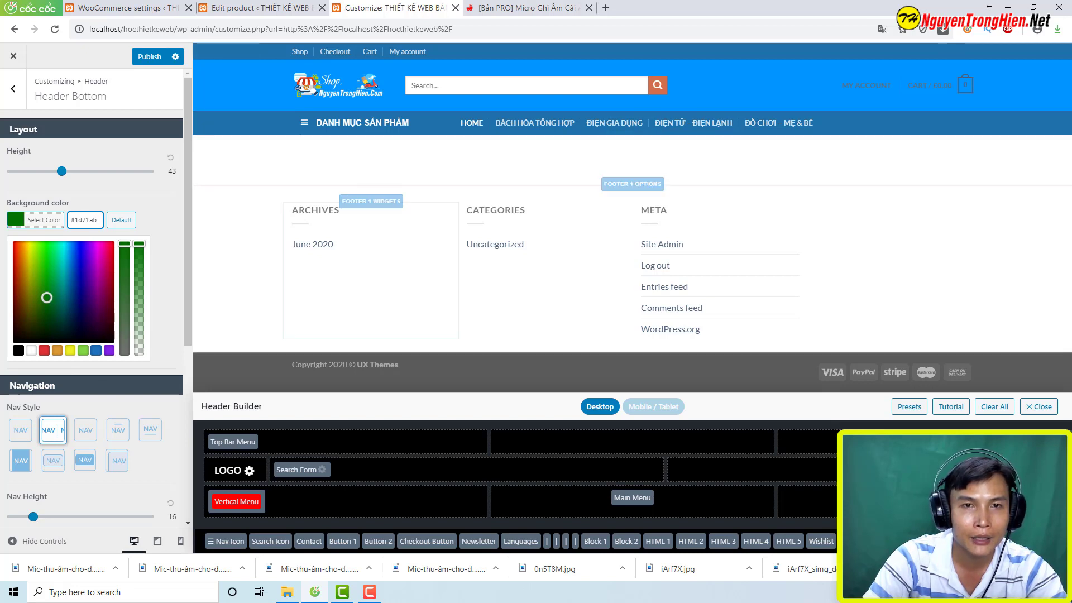
- Try other Header Bottom background colors, the blue preset #1e73be and the dark blue #2311ad
click(96, 350)
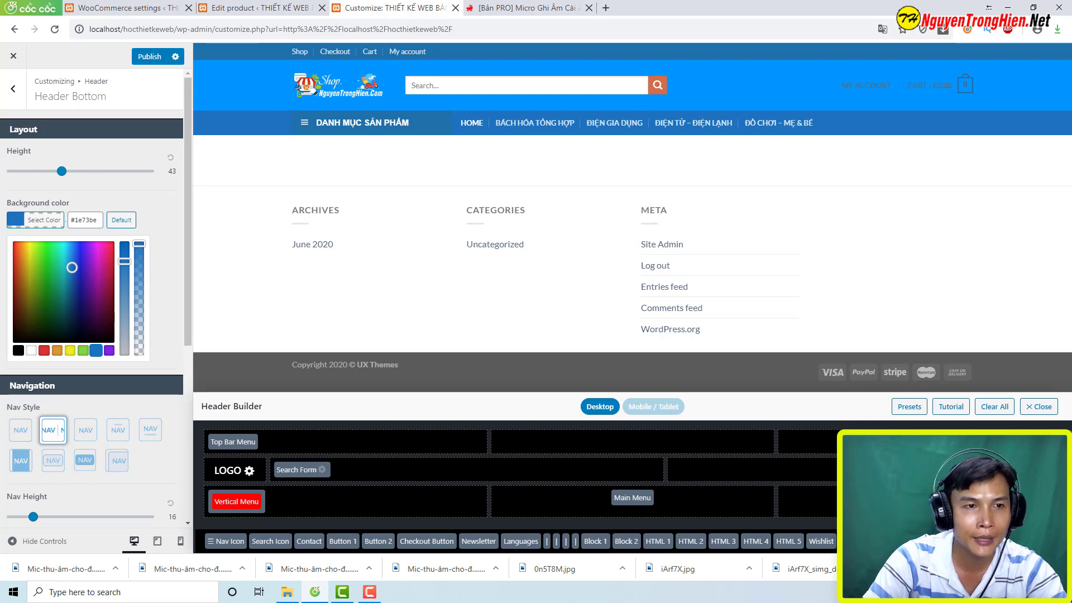
drag(98, 220, 70, 220)
right_click(84, 220)
click(129, 263)
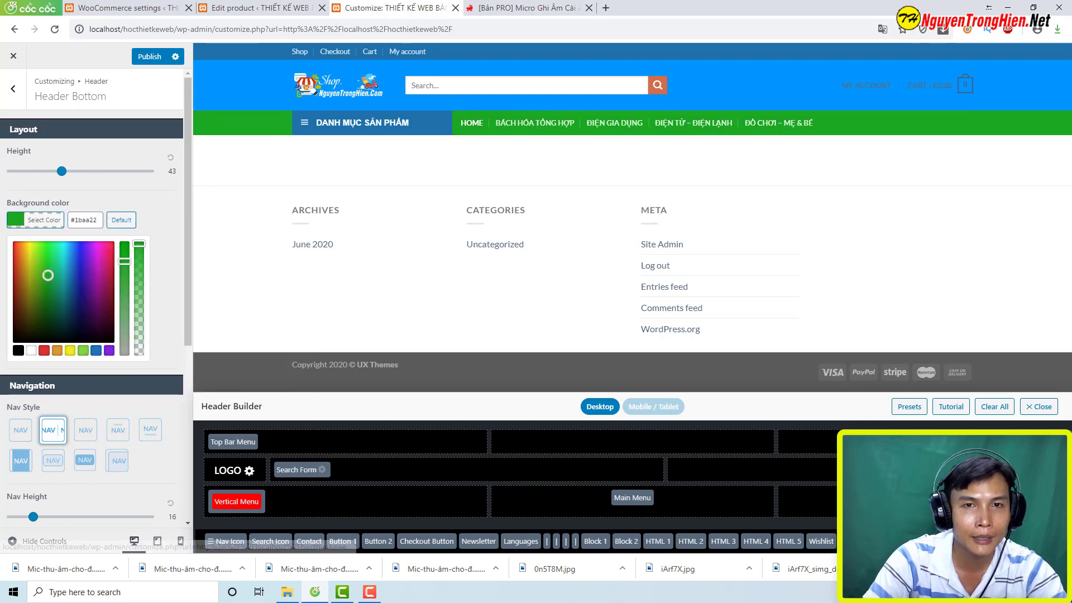
mouse_move(44, 273)
mouse_down()
mouse_move(33, 290)
mouse_move(88, 289)
mouse_move(102, 251)
mouse_move(27, 262)
mouse_move(83, 274)
mouse_up()
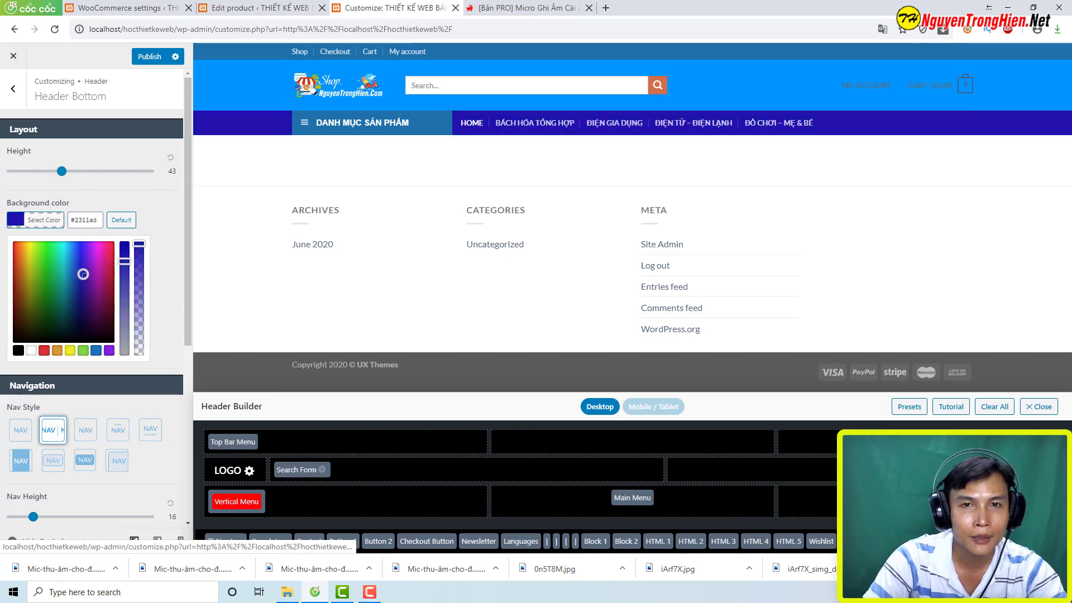
- Paste #1d71ab as the Header Bottom background color, publish the customization and close the customizer
double_click(86, 220)
right_click(86, 220)
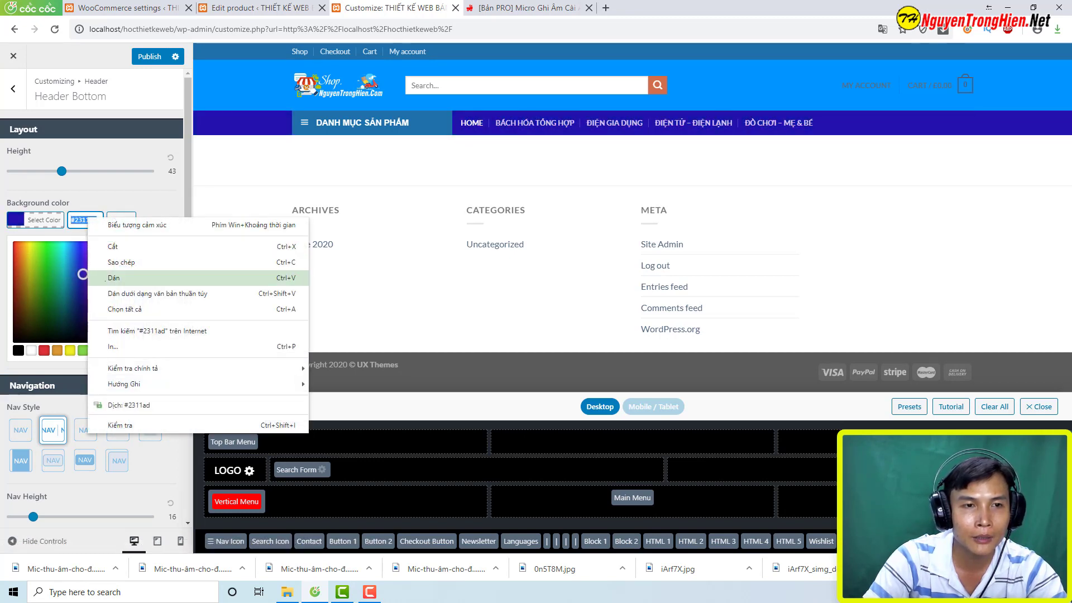
click(107, 277)
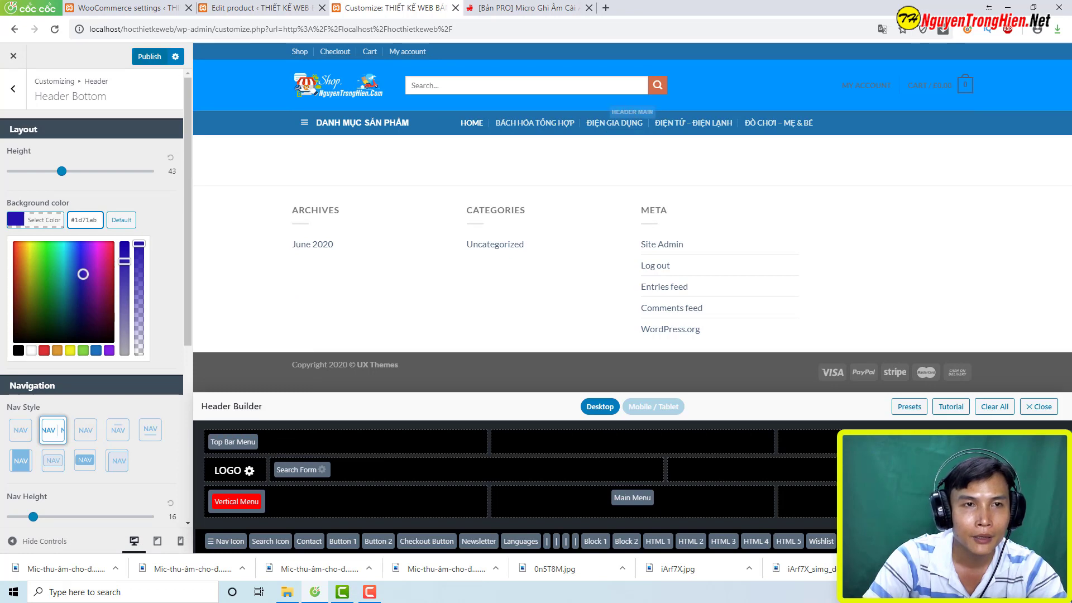
click(149, 57)
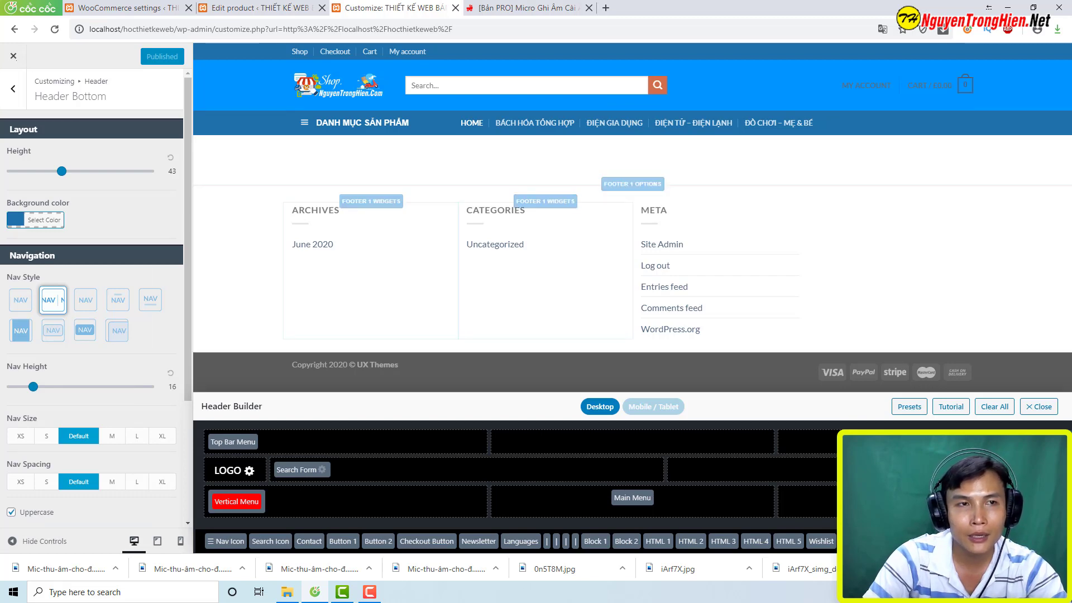
click(14, 56)
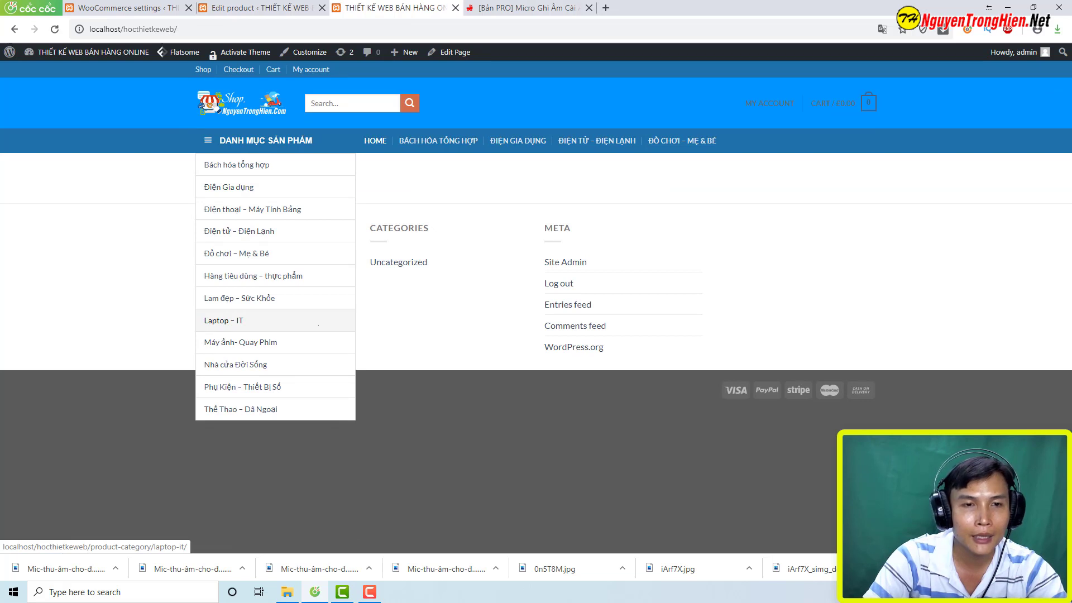
- Open the Laptop – IT category from the DANH MỤC SẢN PHẨM menu and examine its products and the menu's order
click(223, 319)
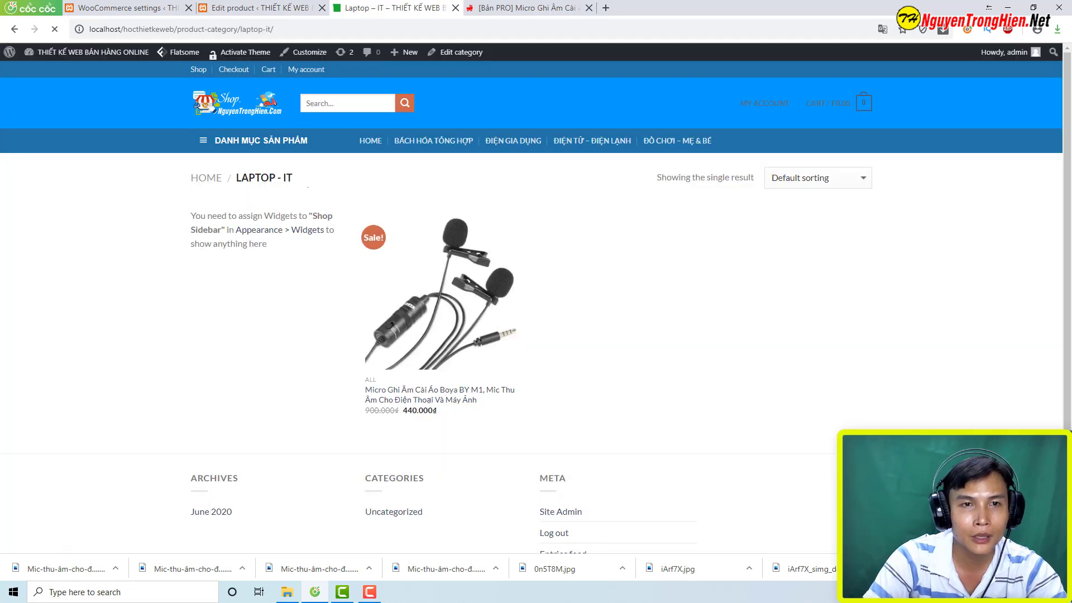
mouse_move(446, 279)
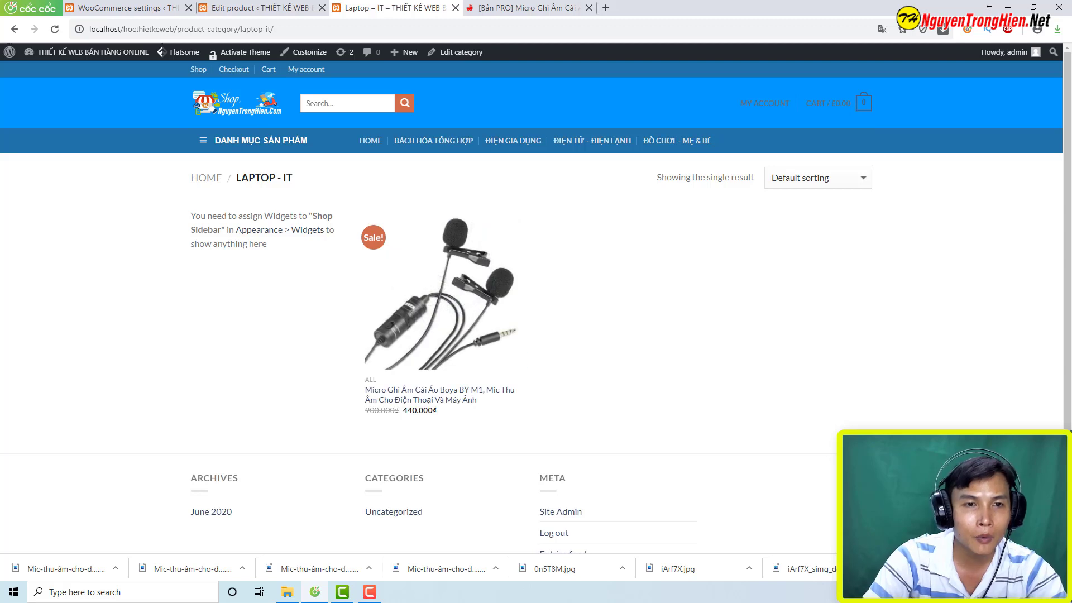
mouse_move(261, 141)
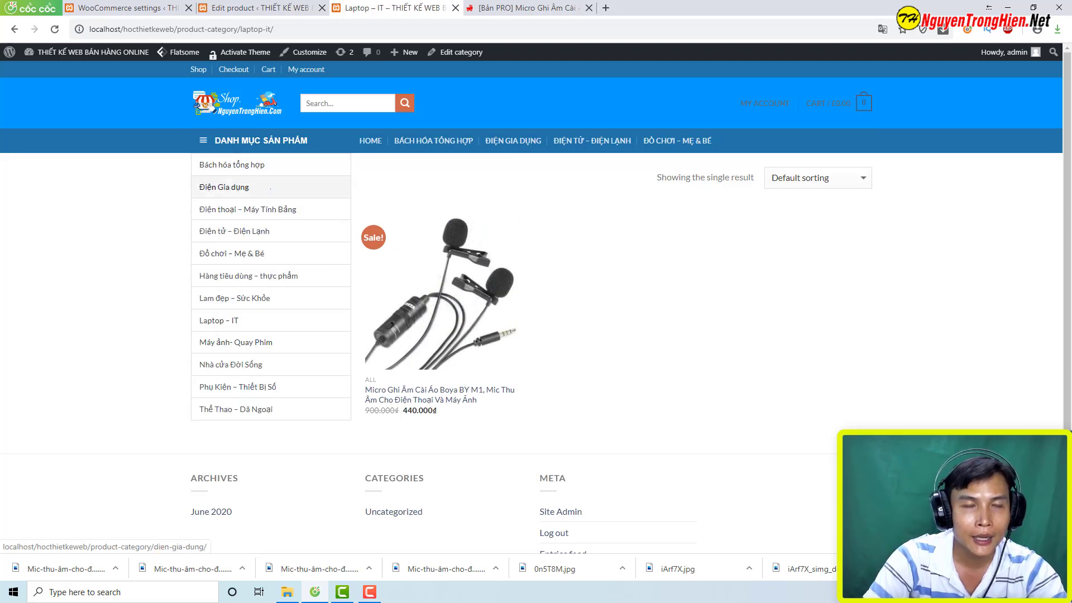
- In the Vertical-Menu-sanpham menu, move the Laptop - IT item above all other categories and save the menu
click(126, 8)
mouse_move(41, 476)
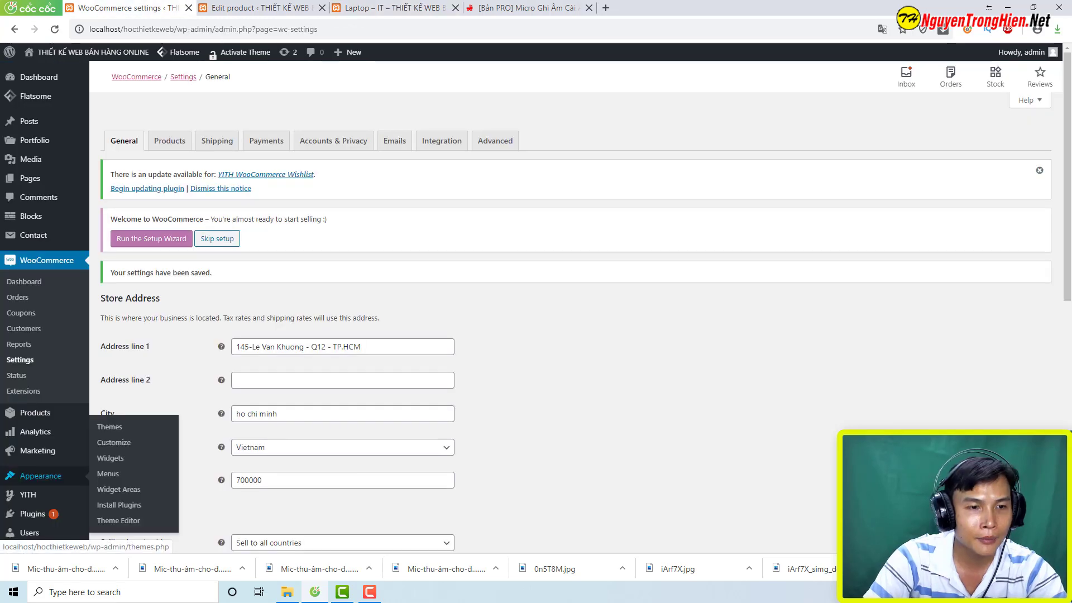
click(107, 473)
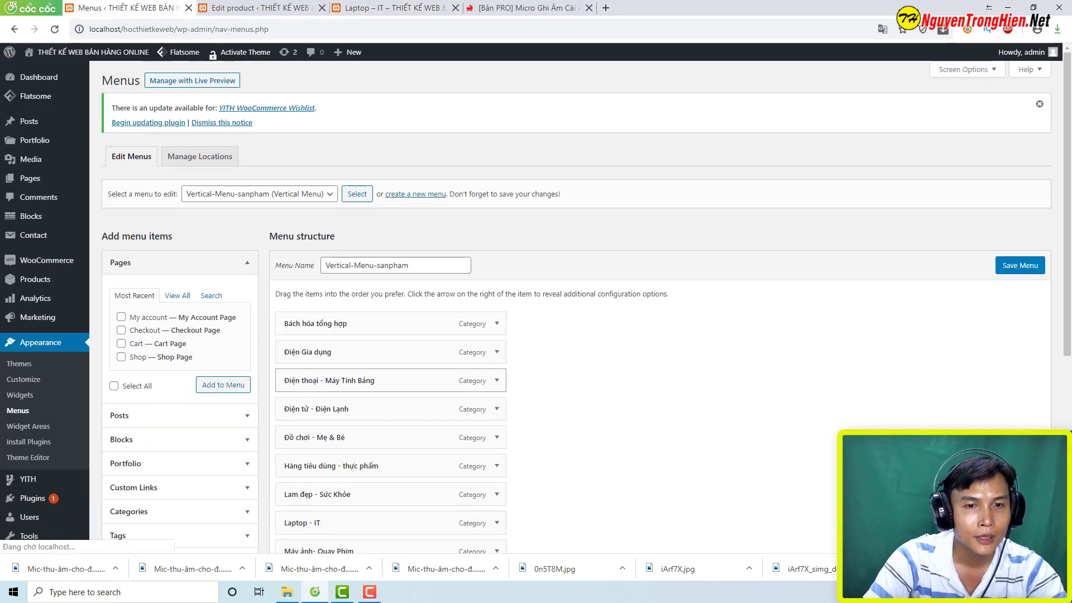
scroll(349, 363, down, 3)
drag(350, 363, 360, 159)
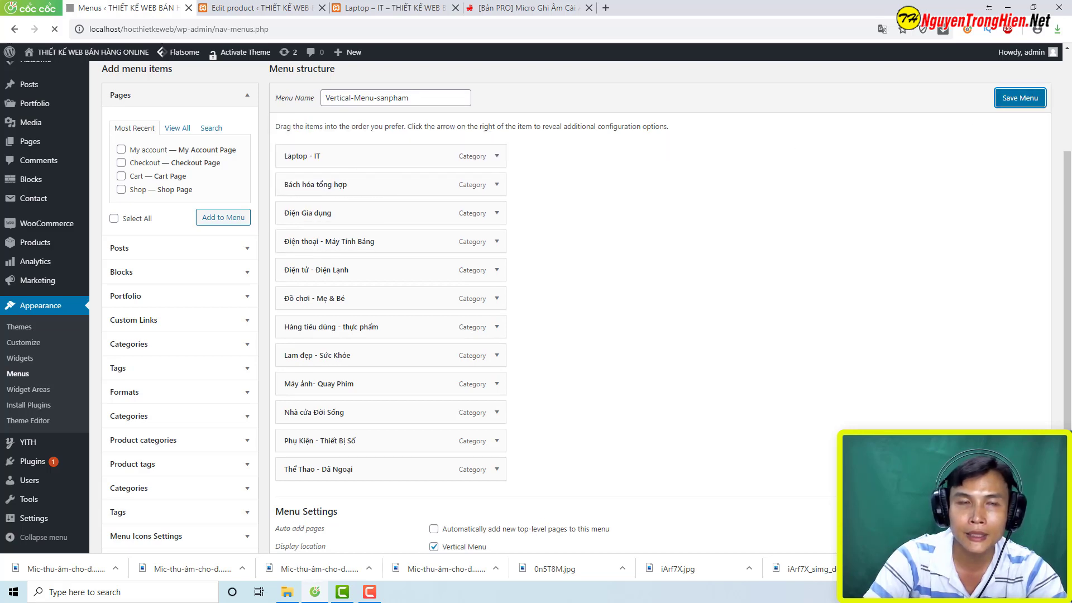
- Reload the Laptop – IT category page, check the category order in DANH MỤC SẢN PHẨM, and reopen Laptop – IT from it
click(263, 8)
click(387, 8)
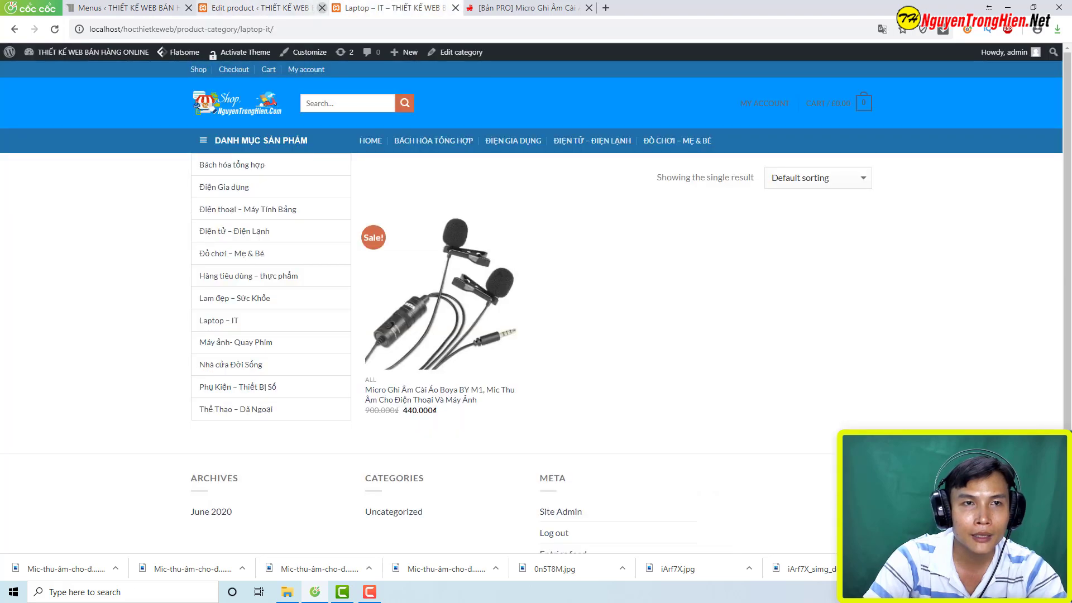
key(F5)
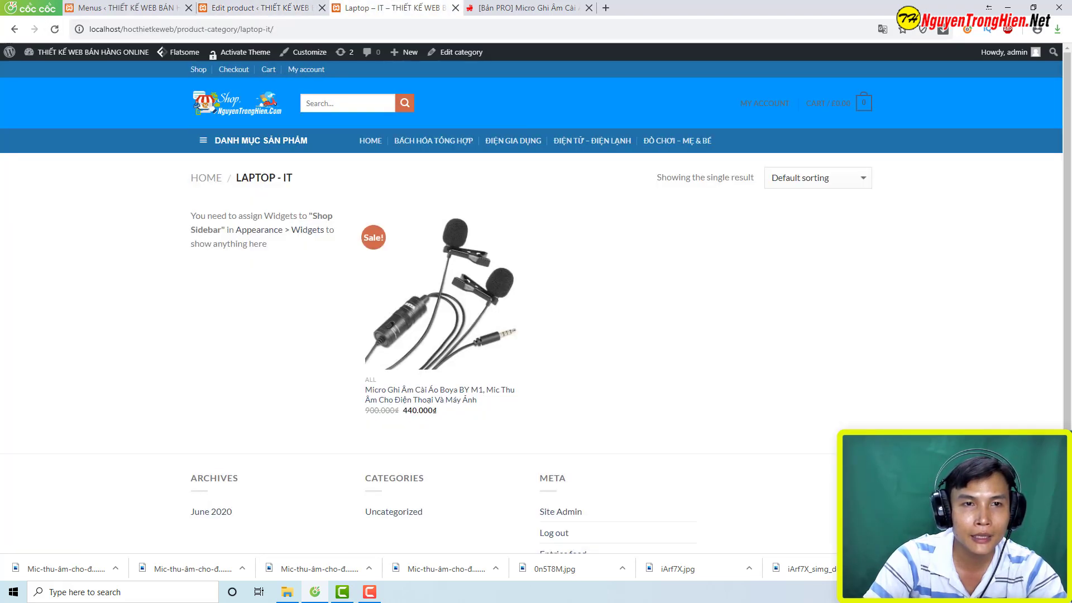
mouse_move(273, 142)
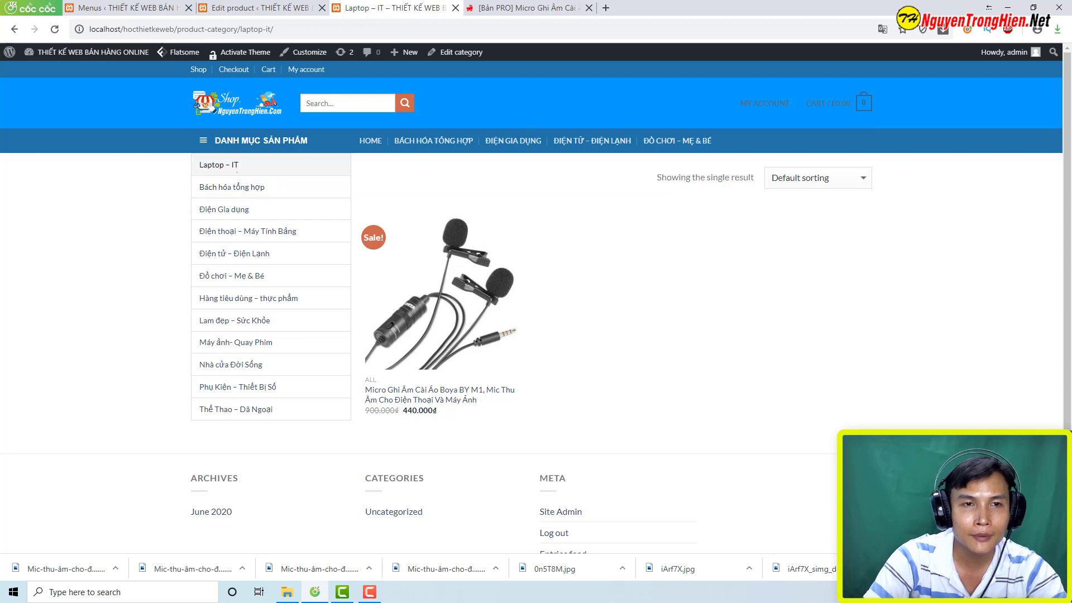
click(219, 165)
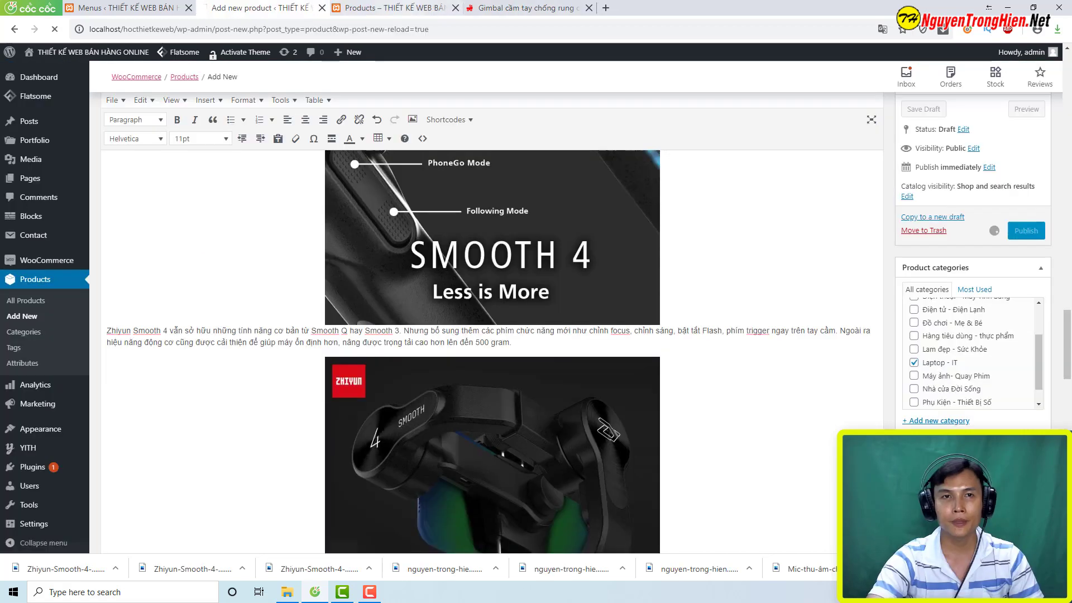
- Add the Boya microphone to the cart from its quick view on the shop page, and view the home page's category menu
click(369, 9)
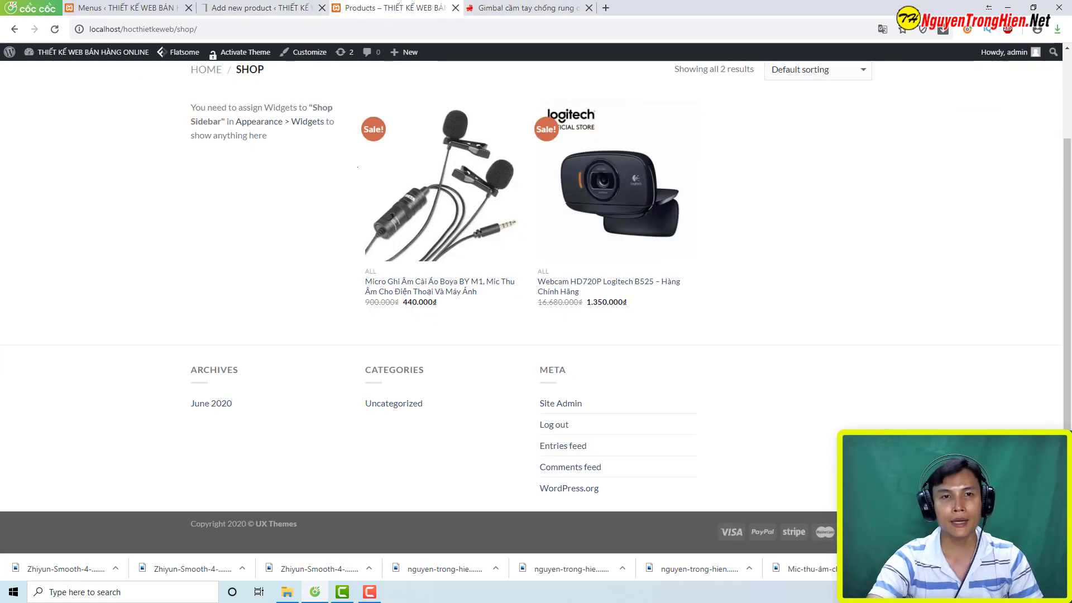
scroll(315, 183, up, 2)
click(236, 102)
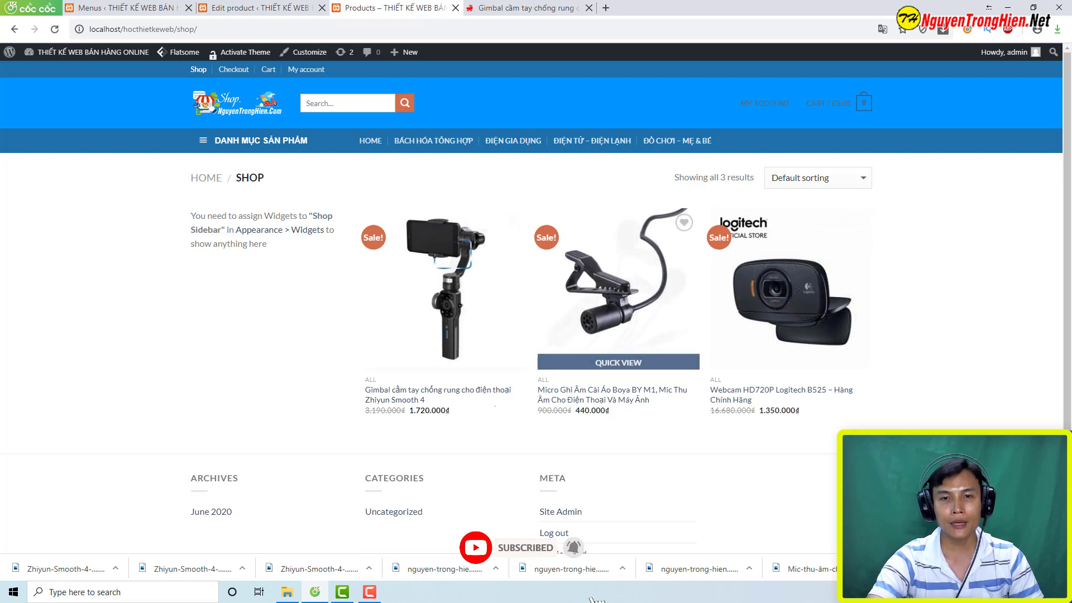
click(618, 361)
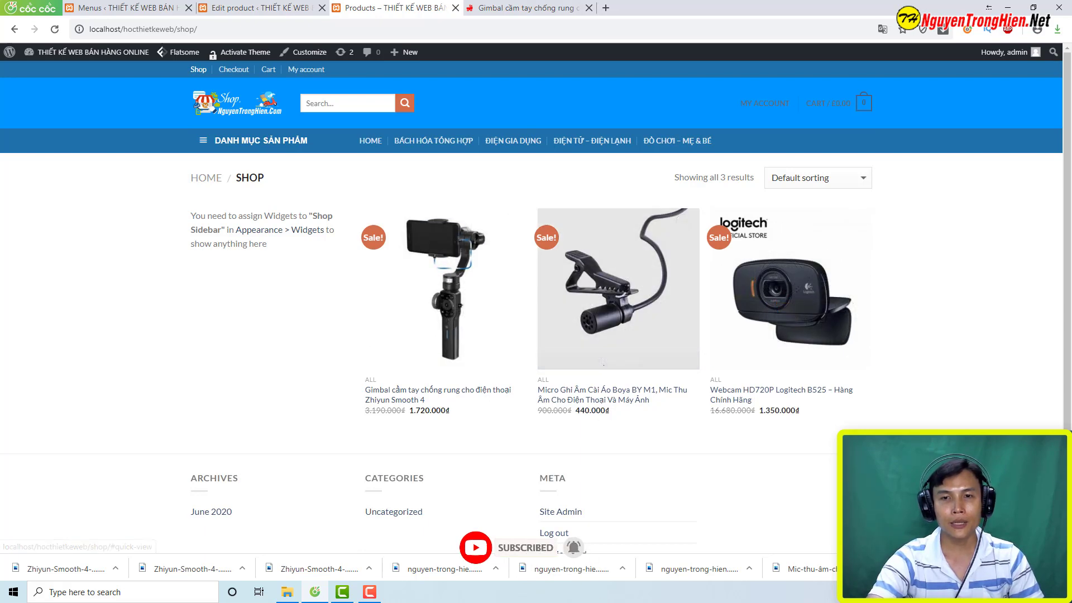
click(670, 487)
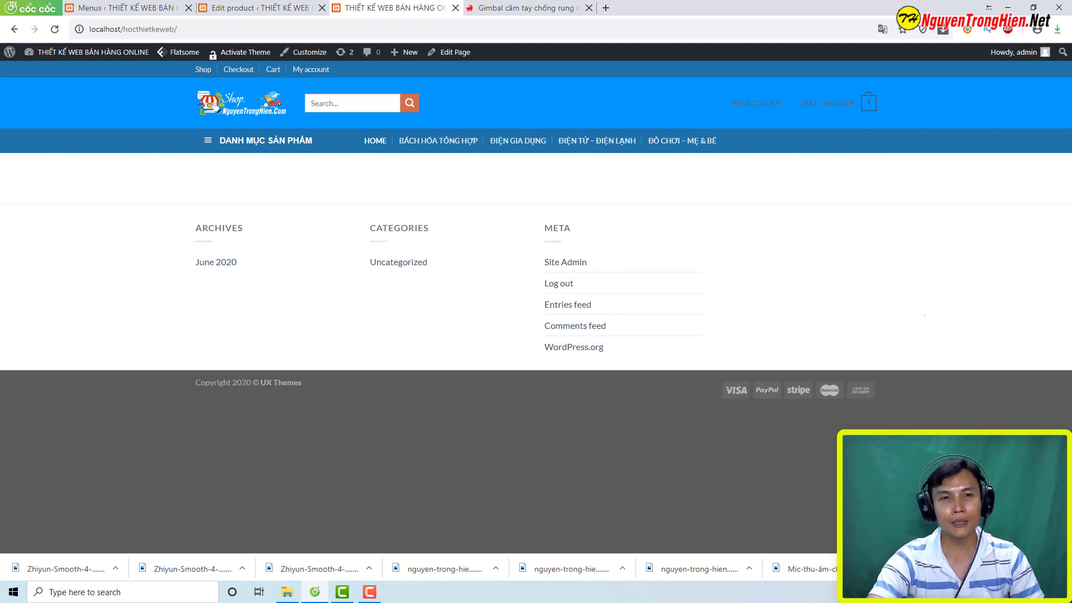
mouse_move(265, 140)
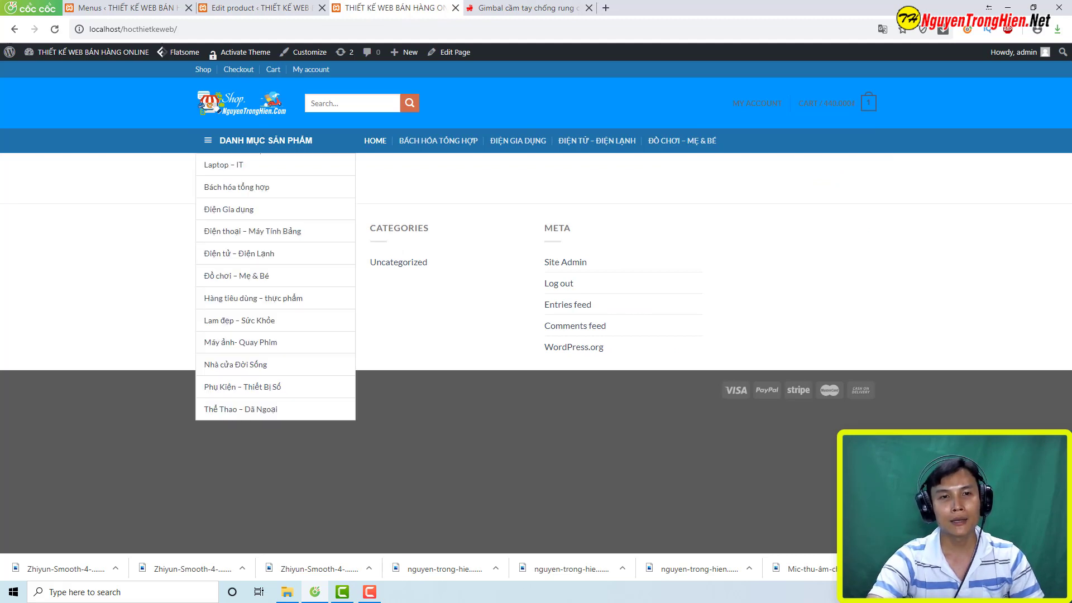